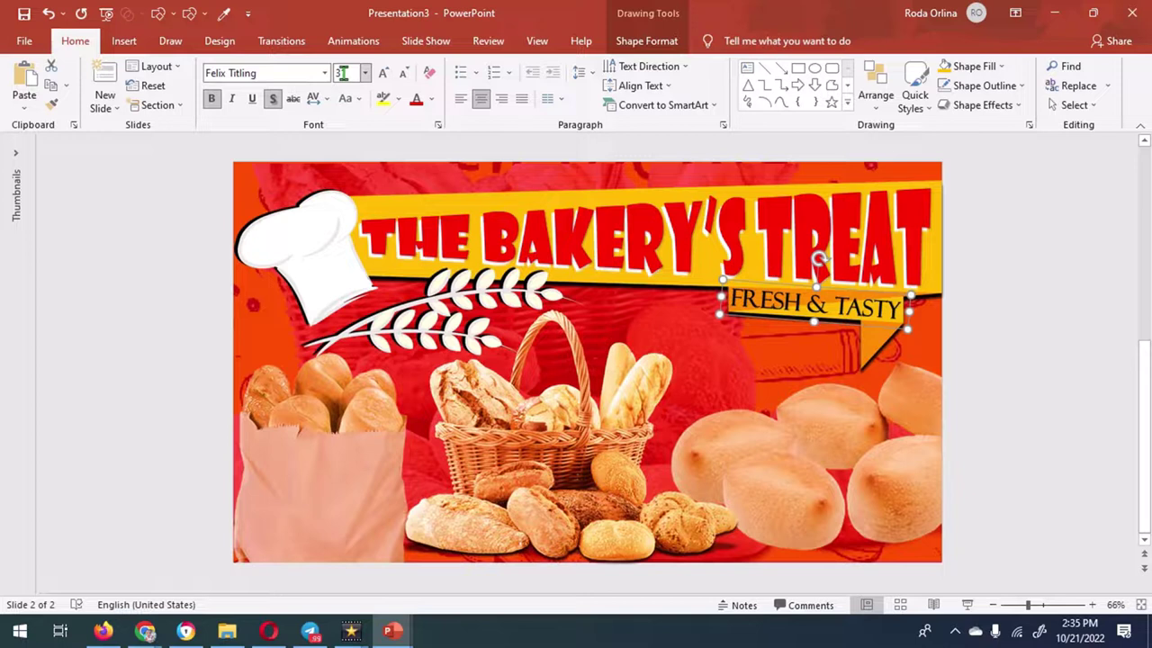
- Export only the current bakery banner slide as the PNG image Presentation3.png
{"action": "key", "text": "Escape"}
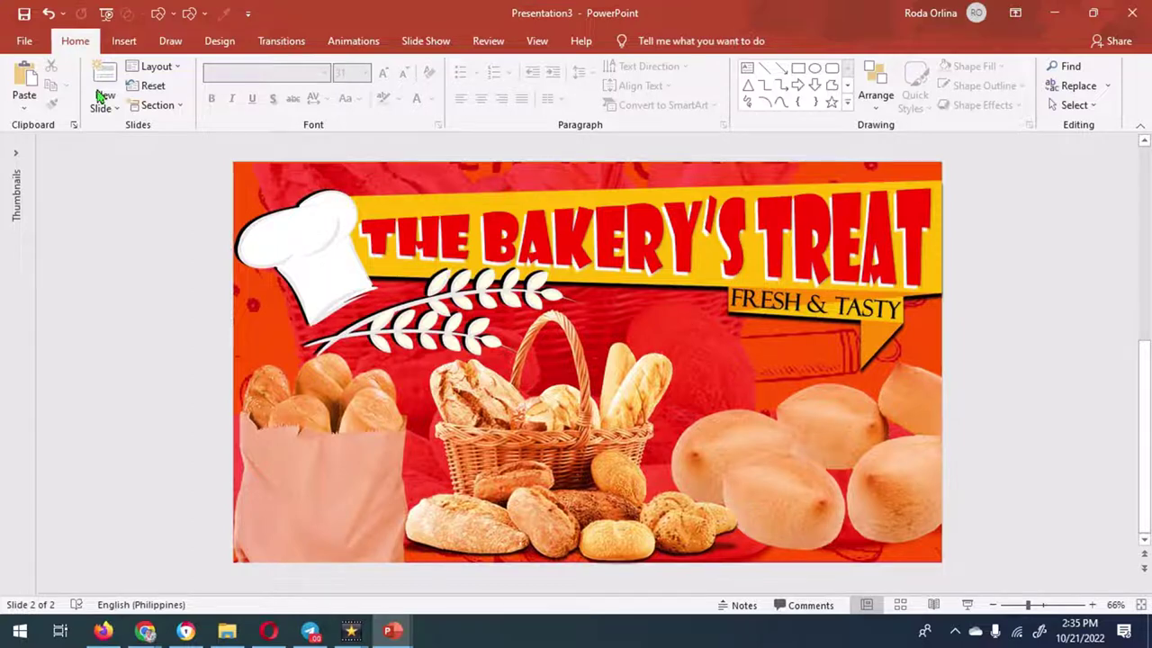
{"action": "left_click", "coordinate": [20, 45]}
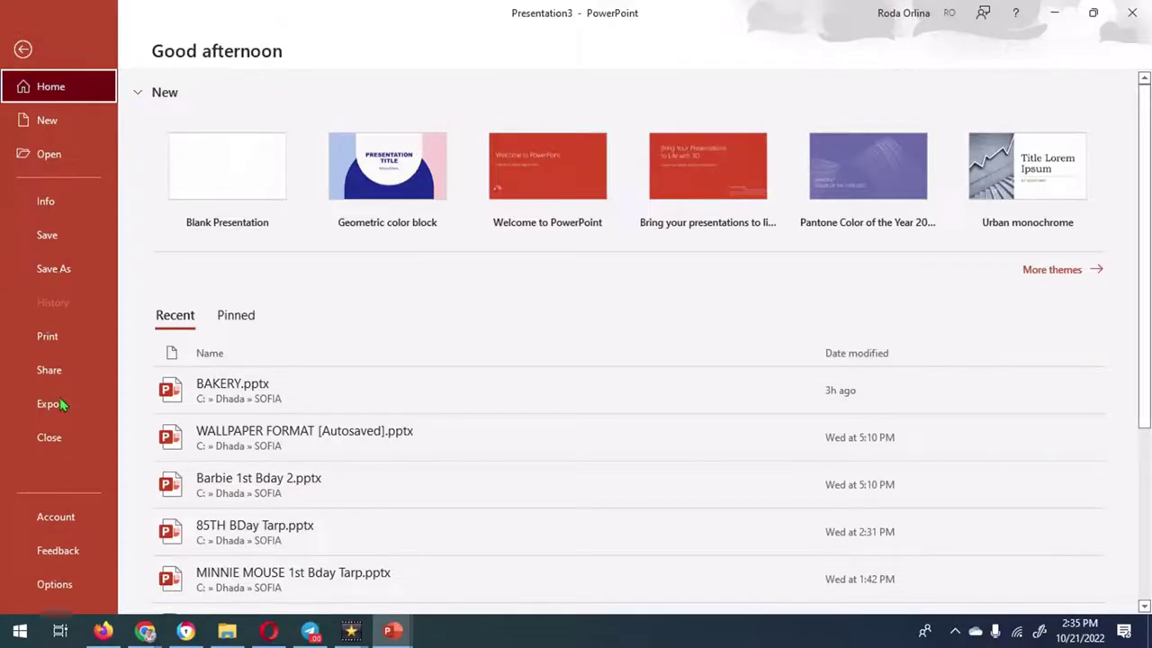
{"action": "left_click", "coordinate": [60, 412]}
{"action": "left_click", "coordinate": [244, 320]}
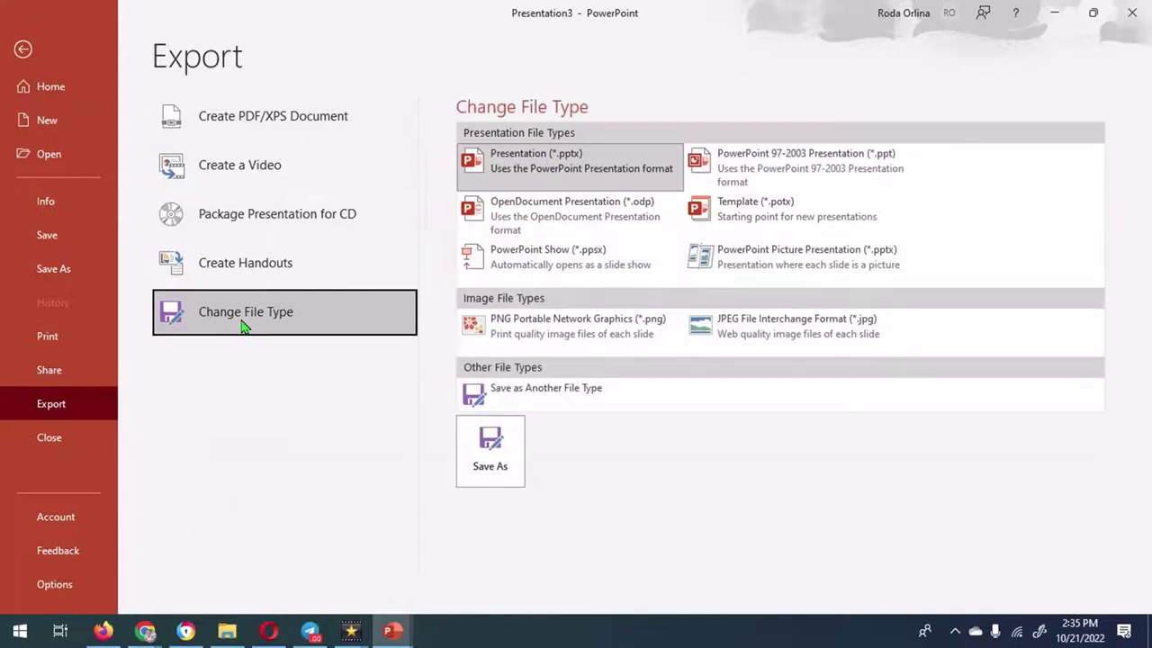
{"action": "left_click", "coordinate": [543, 336]}
{"action": "left_click", "coordinate": [486, 446]}
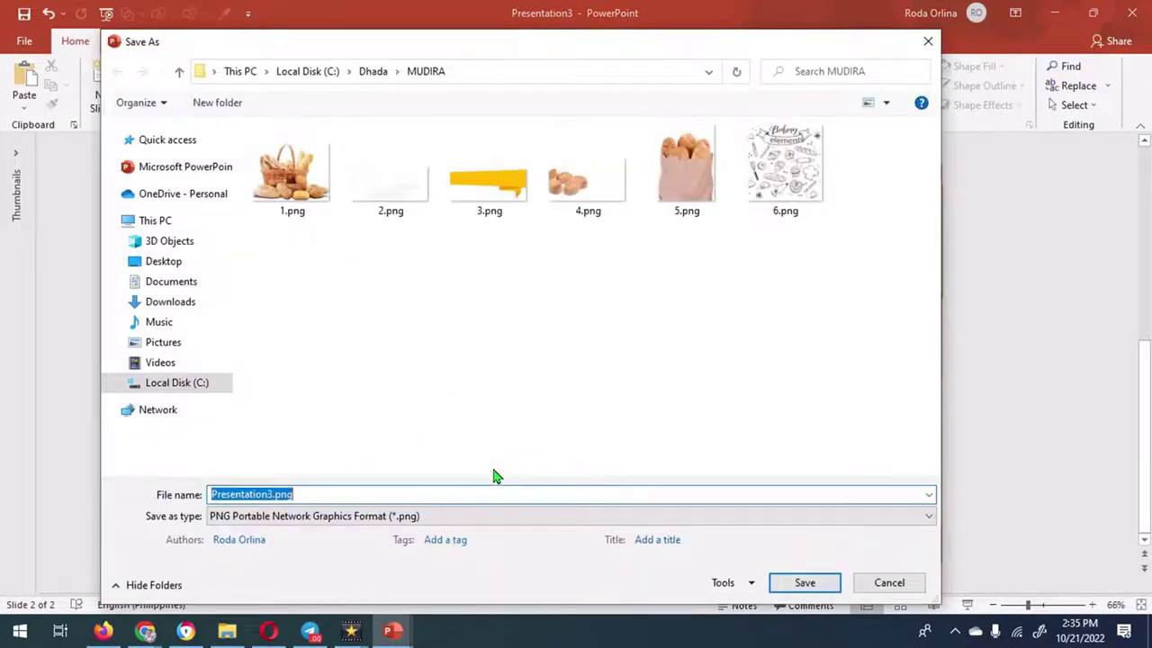
{"action": "left_click", "coordinate": [805, 583]}
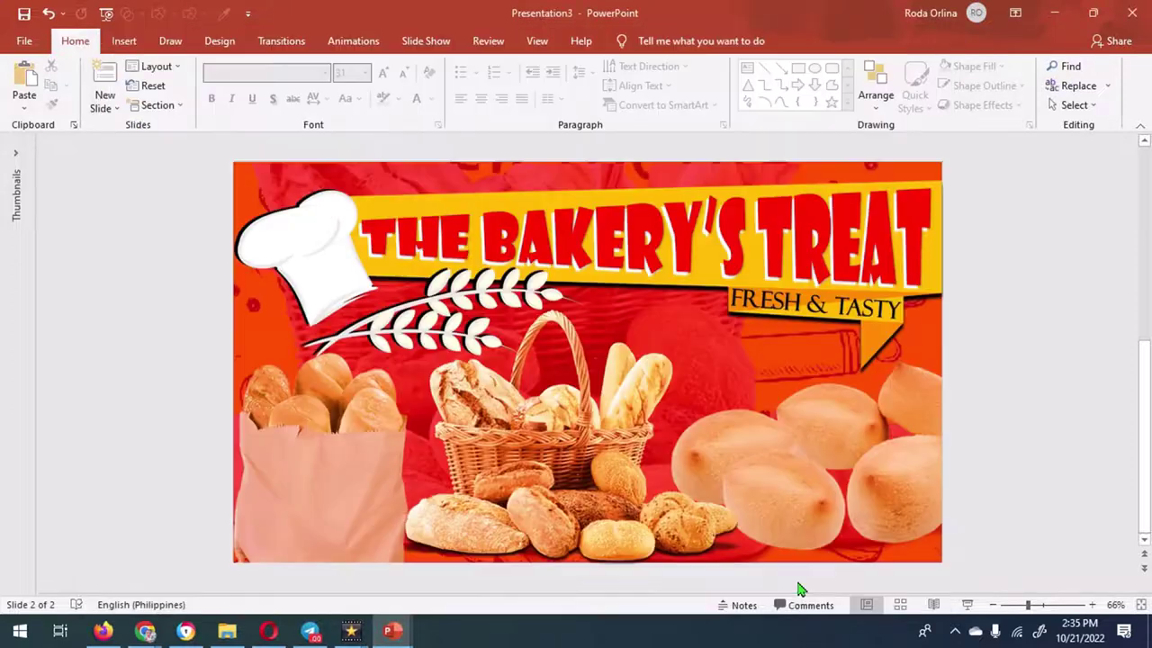
{"action": "left_click", "coordinate": [587, 364]}
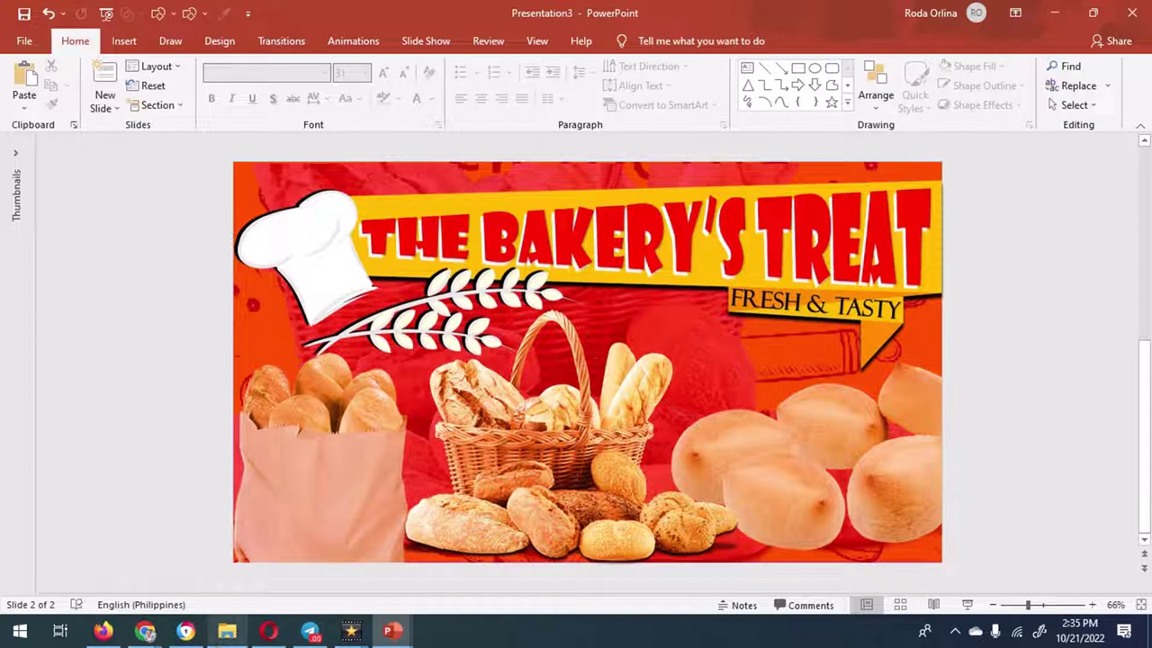
{"action": "left_click", "coordinate": [226, 630]}
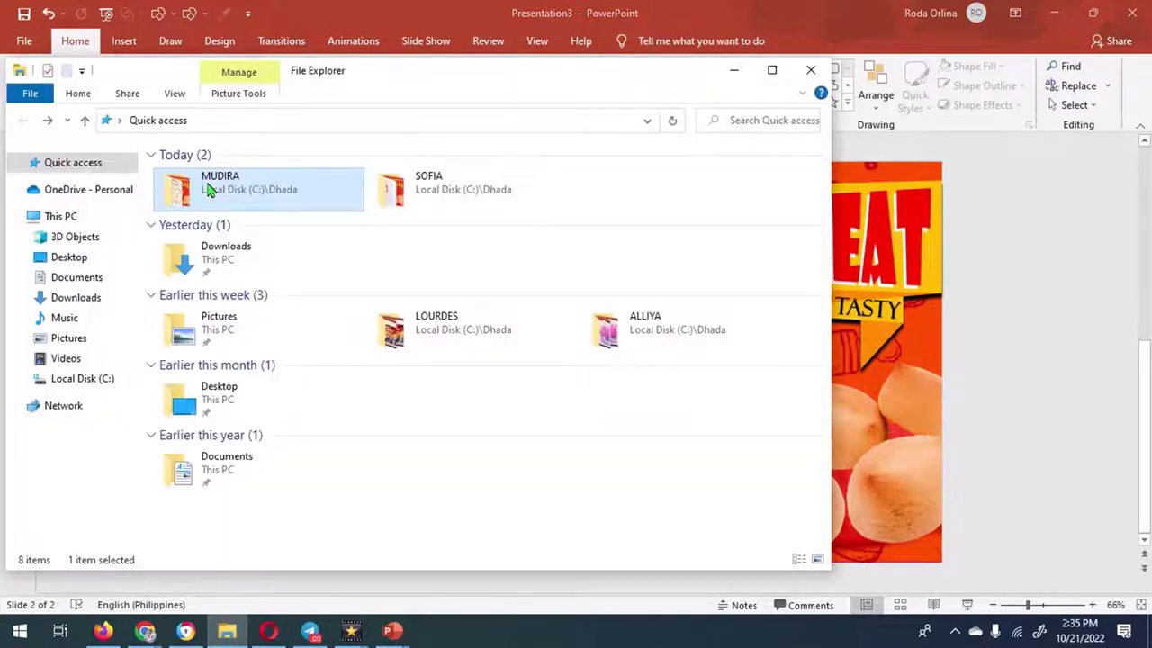
{"action": "double_click", "coordinate": [208, 189]}
{"action": "left_click", "coordinate": [771, 212]}
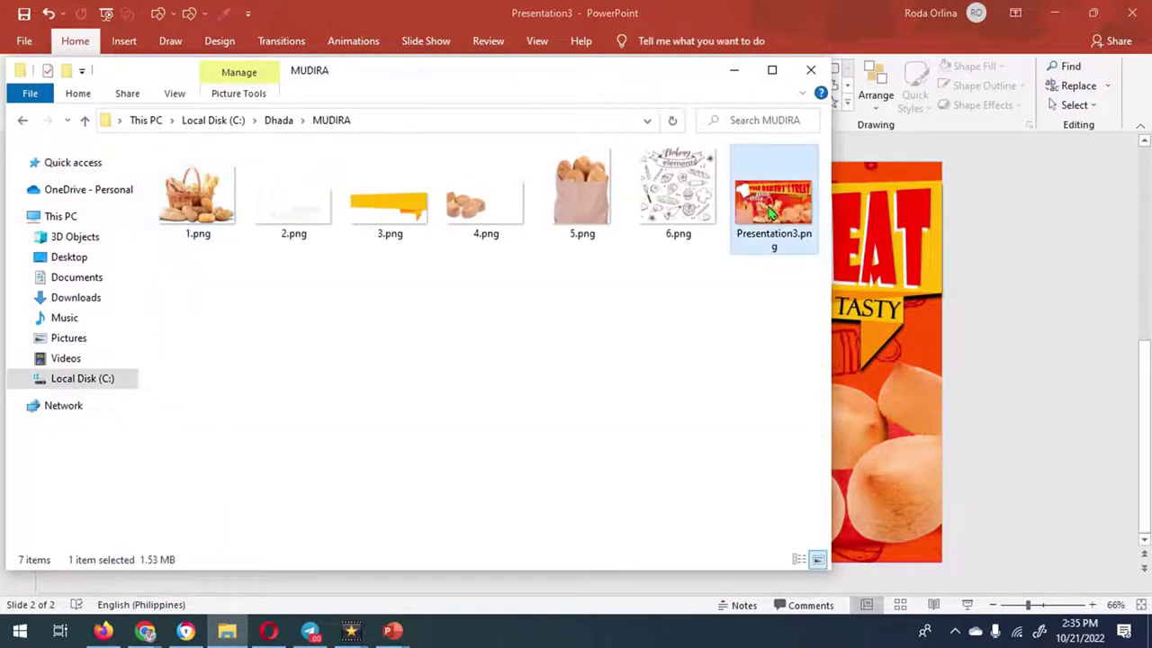
{"action": "left_click", "coordinate": [810, 72]}
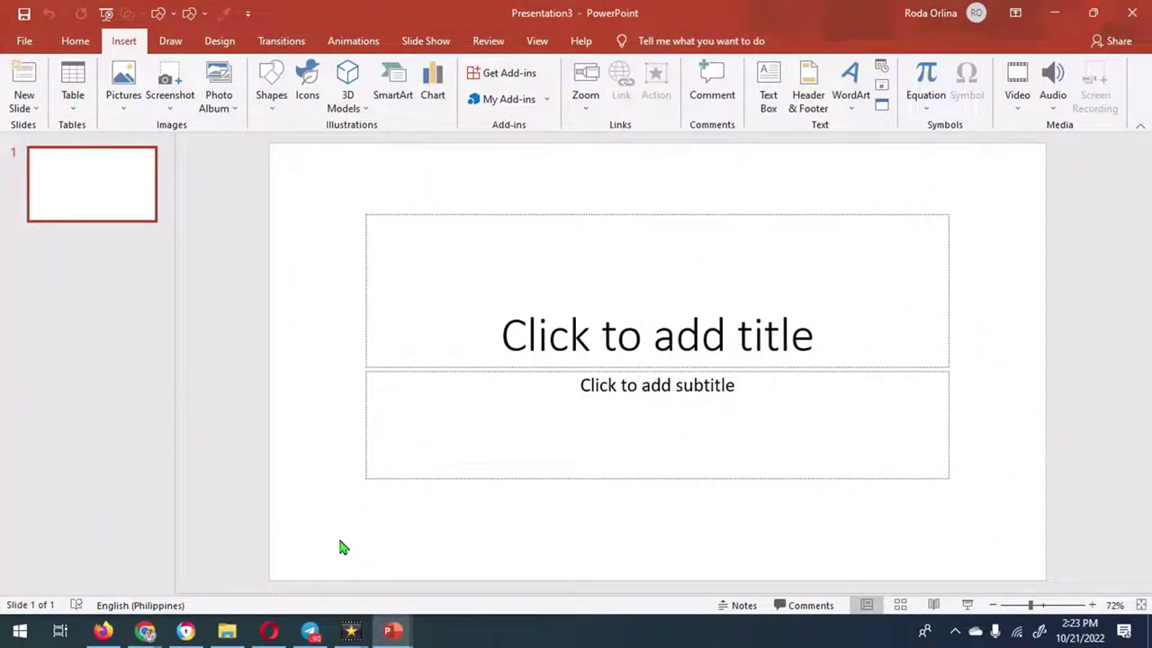
- Apply the Blank layout to the slide and collapse the thumbnail pane
{"action": "right_click", "coordinate": [340, 542]}
{"action": "mouse_move", "coordinate": [432, 421]}
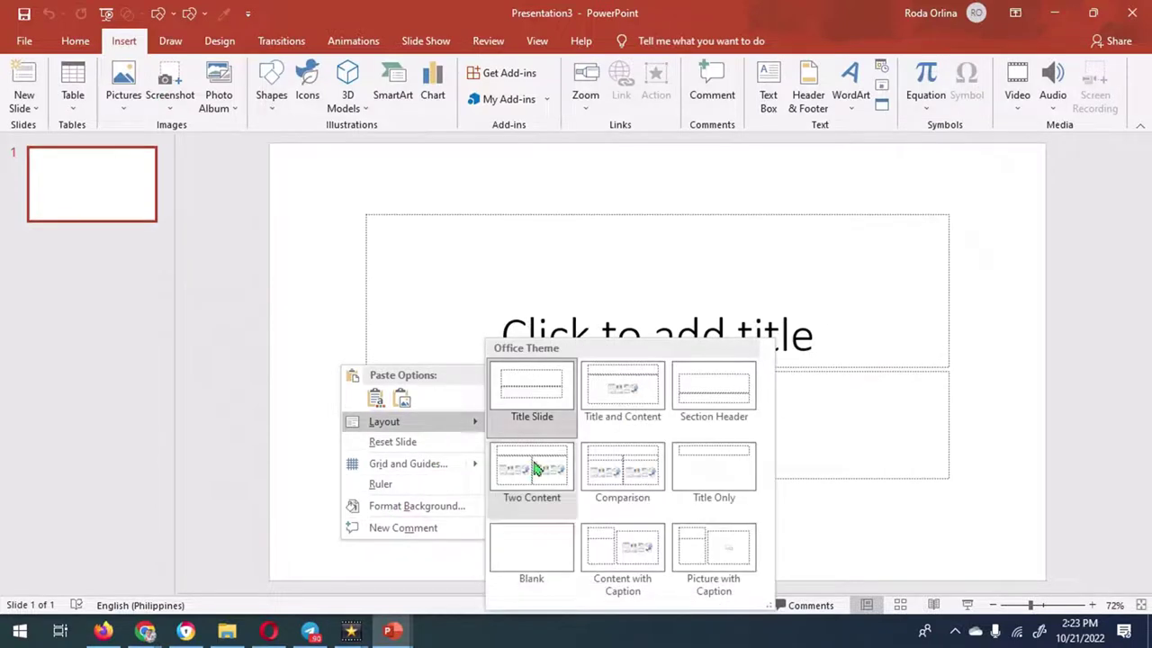
{"action": "left_click", "coordinate": [538, 551]}
{"action": "left_click_drag", "start_coordinate": [175, 364], "coordinate": [4, 372]}
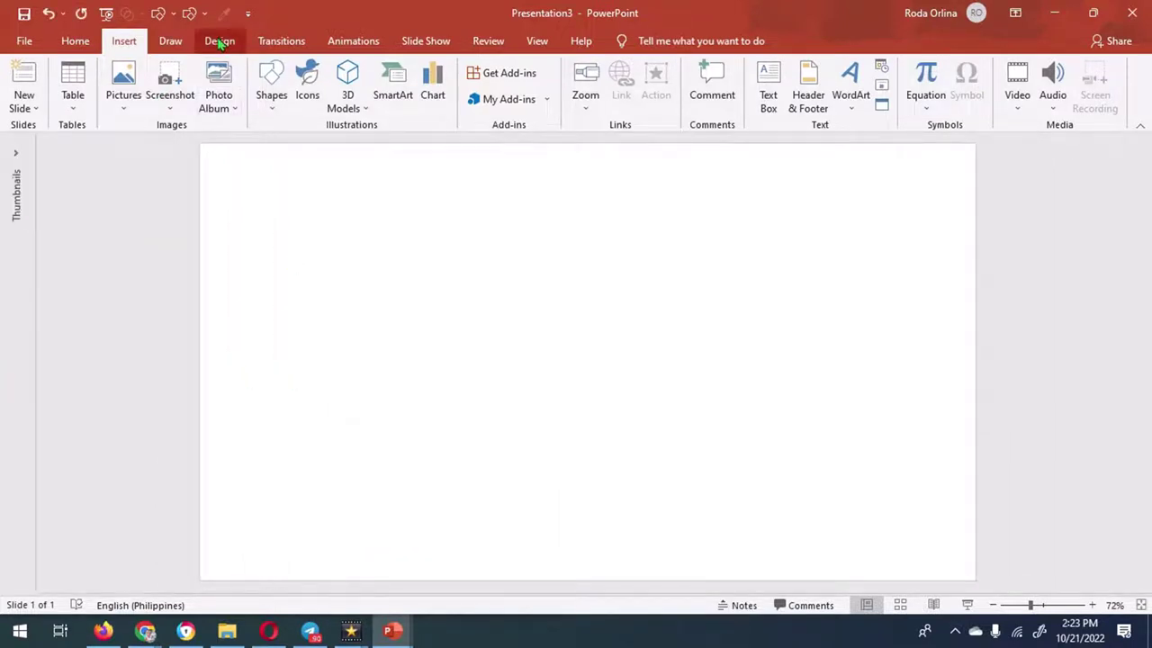
- Confirm the custom slide size as Widescreen, 13.333 × 7.5 inches
{"action": "left_click", "coordinate": [218, 41]}
{"action": "left_click", "coordinate": [1029, 99]}
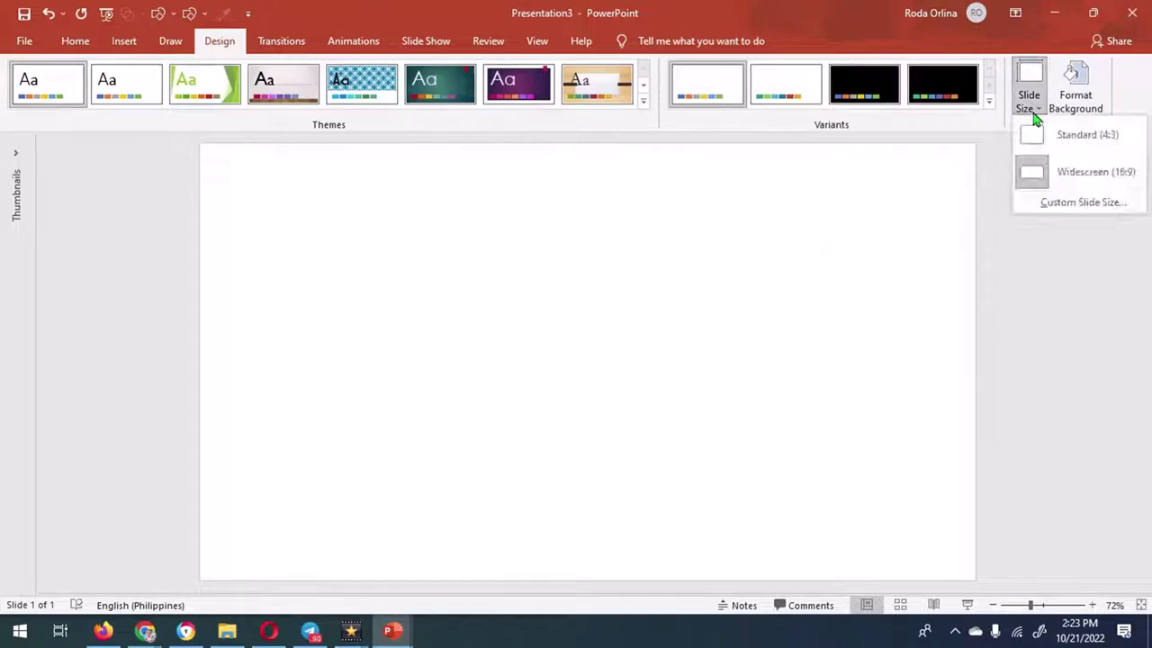
{"action": "left_click", "coordinate": [1081, 202]}
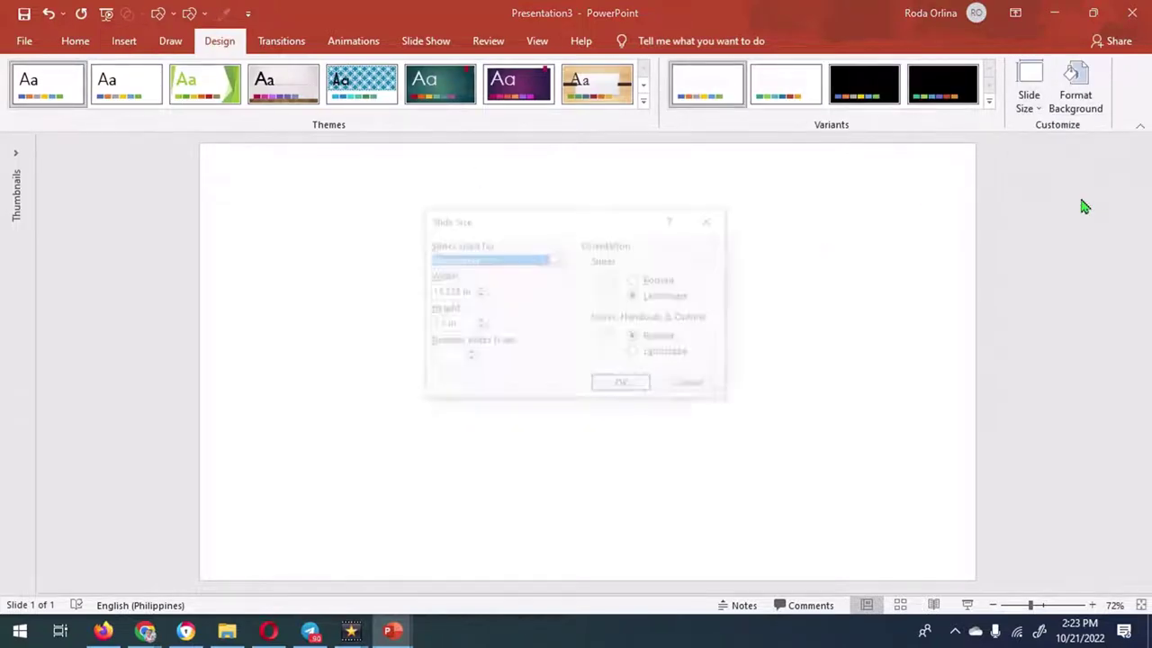
{"action": "left_click", "coordinate": [623, 389]}
- Insert the 6.png Bakery elements picture from C:\Dhada\MUDIRA
{"action": "left_click", "coordinate": [117, 43]}
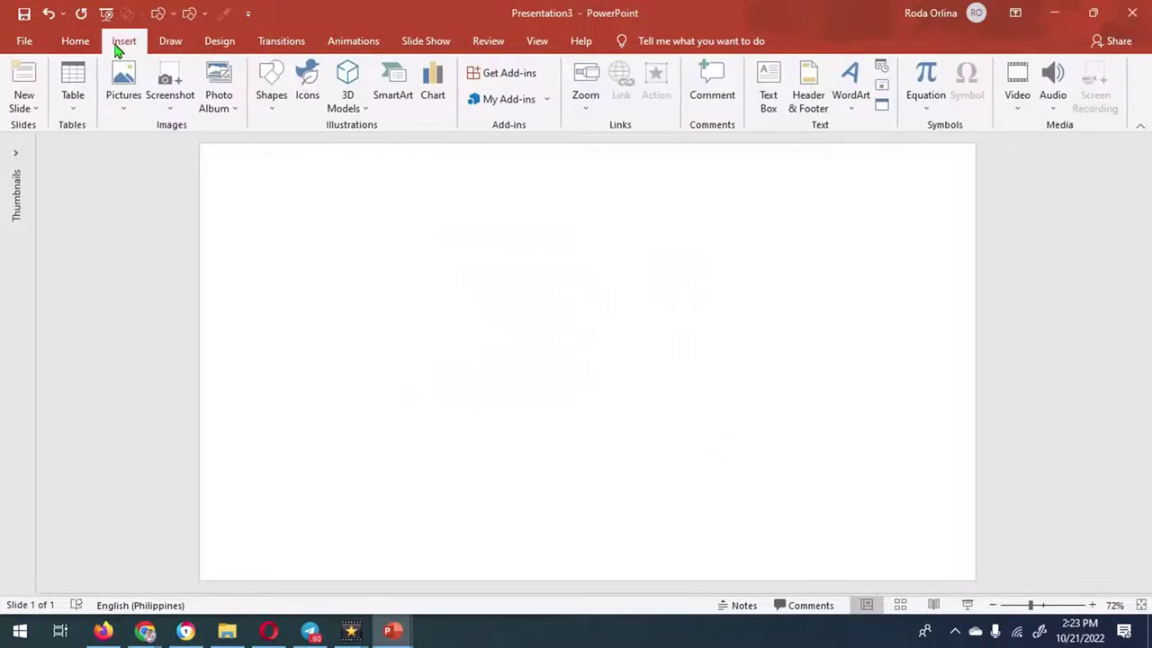
{"action": "left_click", "coordinate": [123, 99]}
{"action": "left_click", "coordinate": [147, 144]}
{"action": "left_click", "coordinate": [496, 354]}
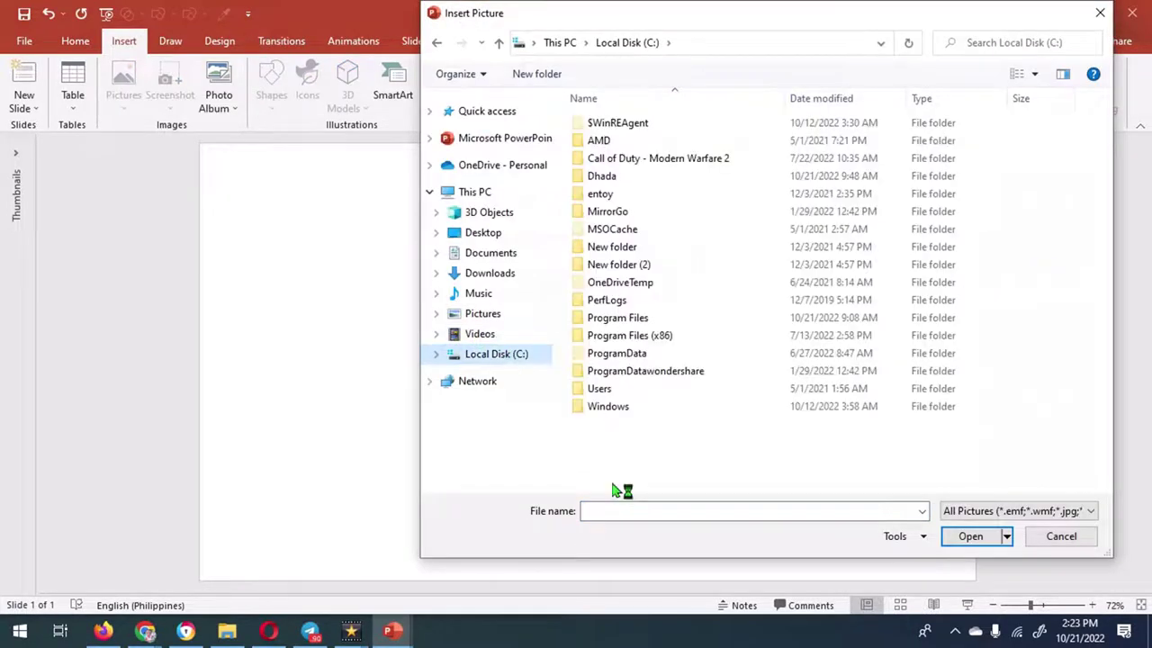
{"action": "double_click", "coordinate": [605, 172]}
{"action": "scroll", "coordinate": [619, 261], "scroll_direction": "down", "scroll_amount": 10}
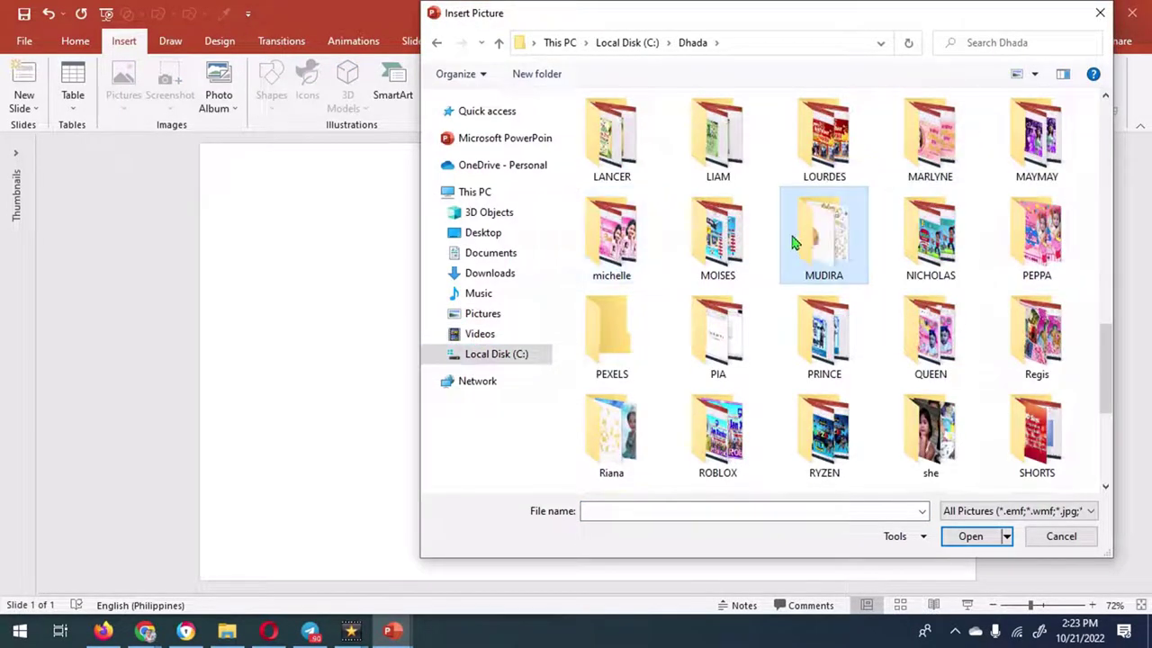
{"action": "double_click", "coordinate": [796, 241]}
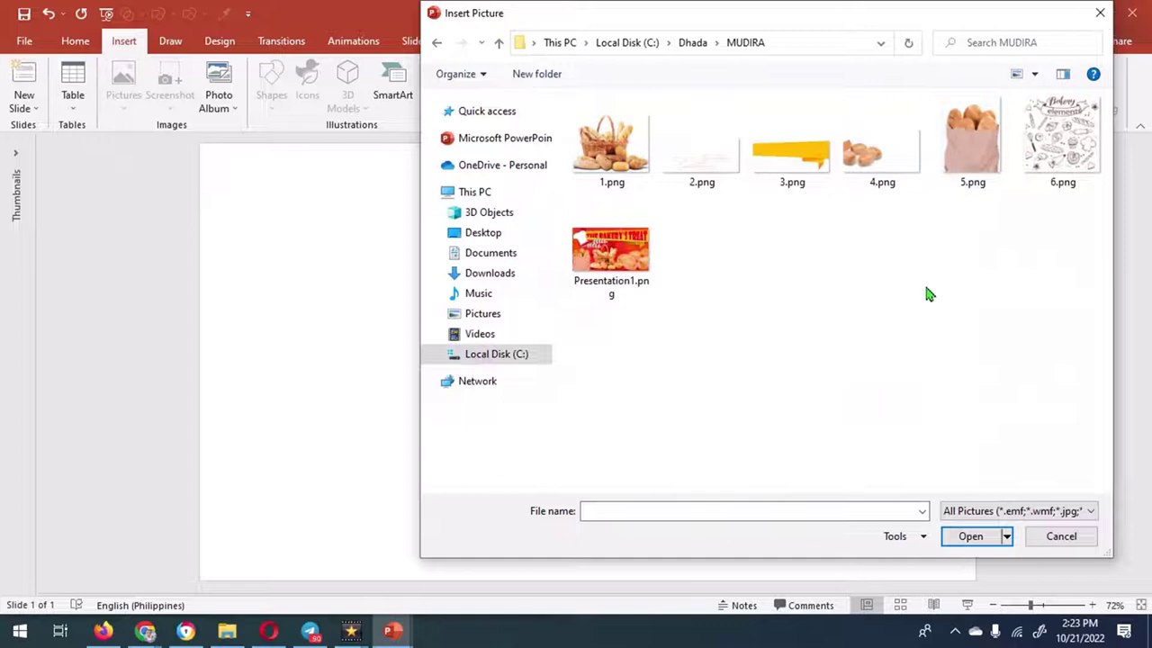
{"action": "left_click", "coordinate": [626, 250]}
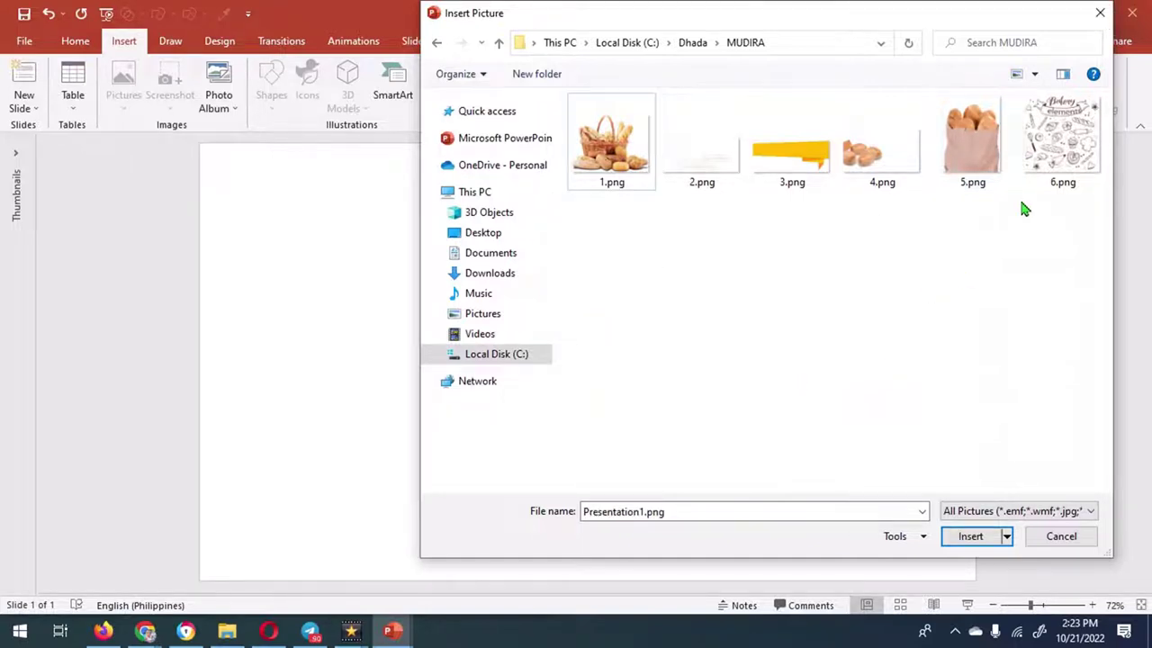
{"action": "double_click", "coordinate": [1034, 180]}
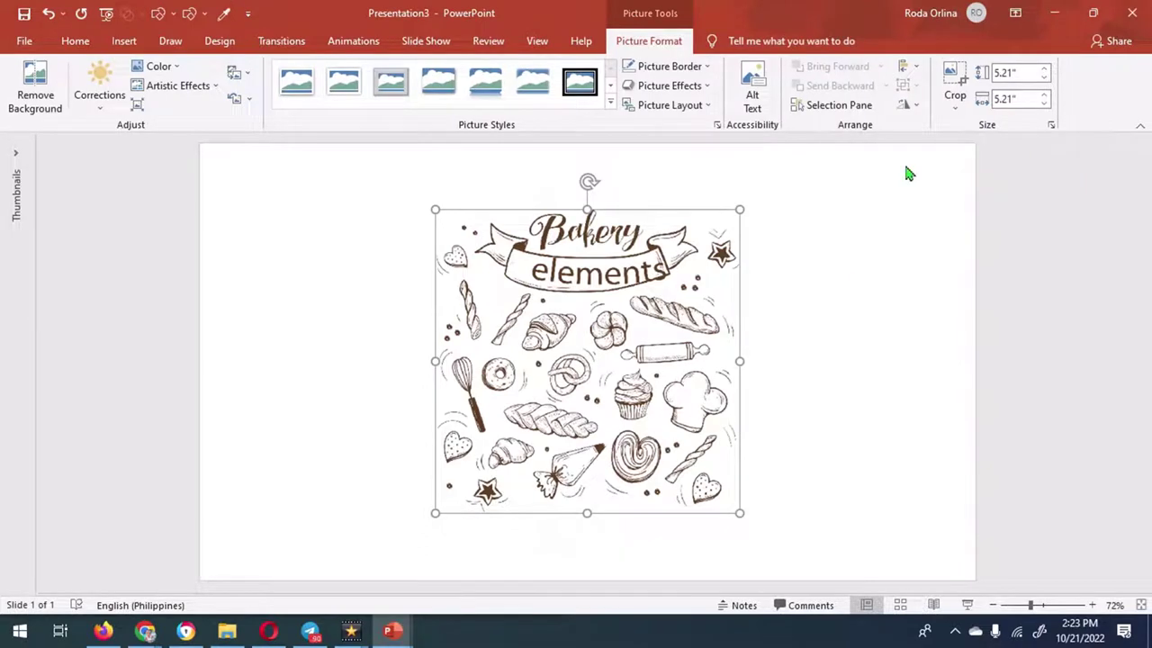
- Crop off the picture's title banner and enlarge it to cover the slide
{"action": "left_click", "coordinate": [955, 85]}
{"action": "left_click_drag", "start_coordinate": [587, 210], "coordinate": [586, 300]}
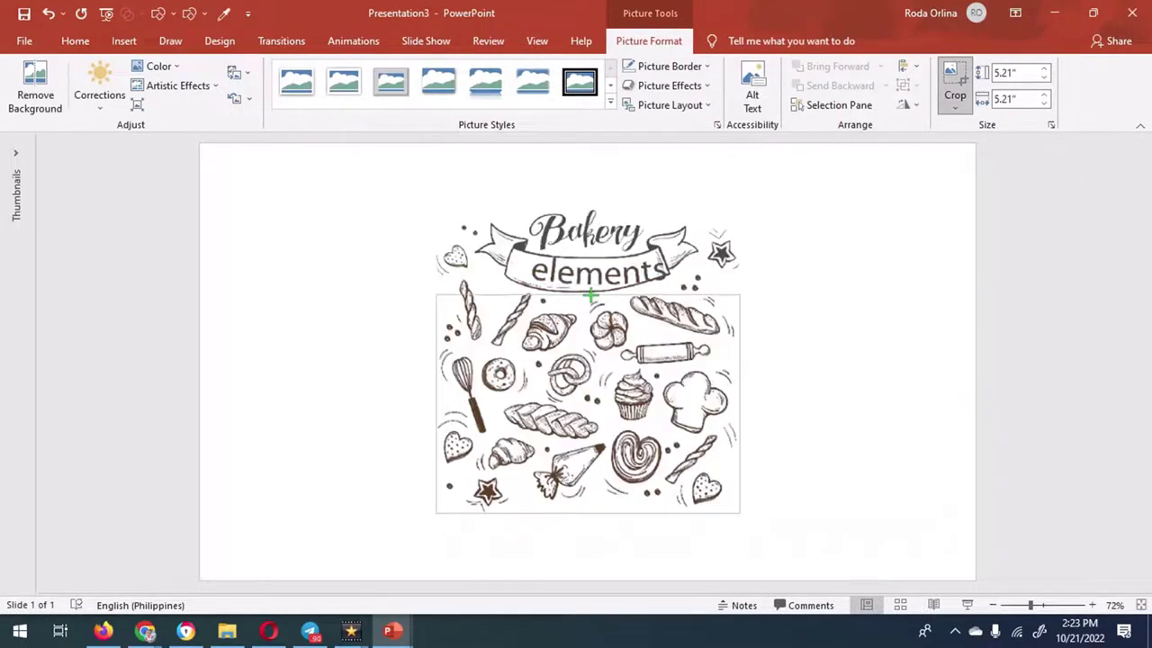
{"action": "left_click", "coordinate": [955, 86]}
{"action": "scroll", "coordinate": [653, 432], "scroll_direction": "down", "scroll_amount": 2}
{"action": "mouse_move", "coordinate": [657, 422]}
{"action": "left_mouse_down"}
{"action": "mouse_move", "coordinate": [771, 479]}
{"action": "mouse_move", "coordinate": [824, 478]}
{"action": "left_mouse_up"}
{"action": "mouse_move", "coordinate": [646, 368]}
{"action": "left_mouse_down"}
{"action": "mouse_move", "coordinate": [394, 253]}
{"action": "mouse_move", "coordinate": [289, 244]}
{"action": "left_mouse_up"}
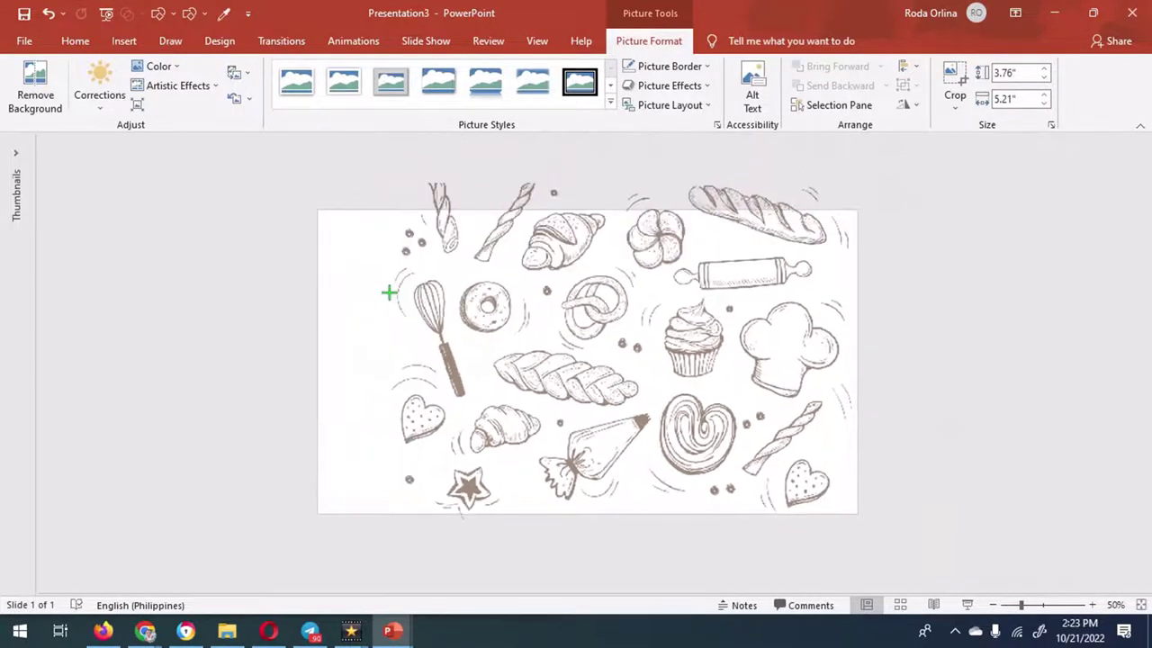
{"action": "left_click_drag", "start_coordinate": [288, 244], "coordinate": [315, 334]}
{"action": "left_click_drag", "start_coordinate": [704, 464], "coordinate": [755, 466]}
{"action": "scroll", "coordinate": [856, 465], "scroll_direction": "down", "scroll_amount": 2}
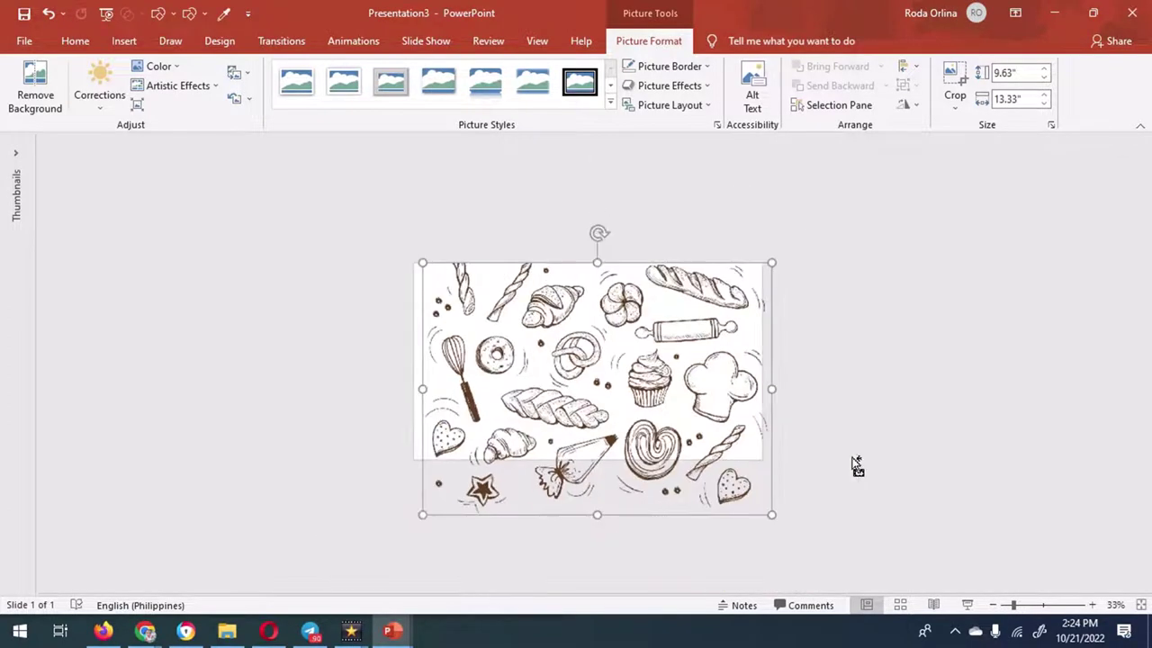
{"action": "left_click_drag", "start_coordinate": [424, 515], "coordinate": [364, 537]}
- Crop the picture to exactly 13.33 × 7.5 inches to match the slide
{"action": "left_click", "coordinate": [954, 86]}
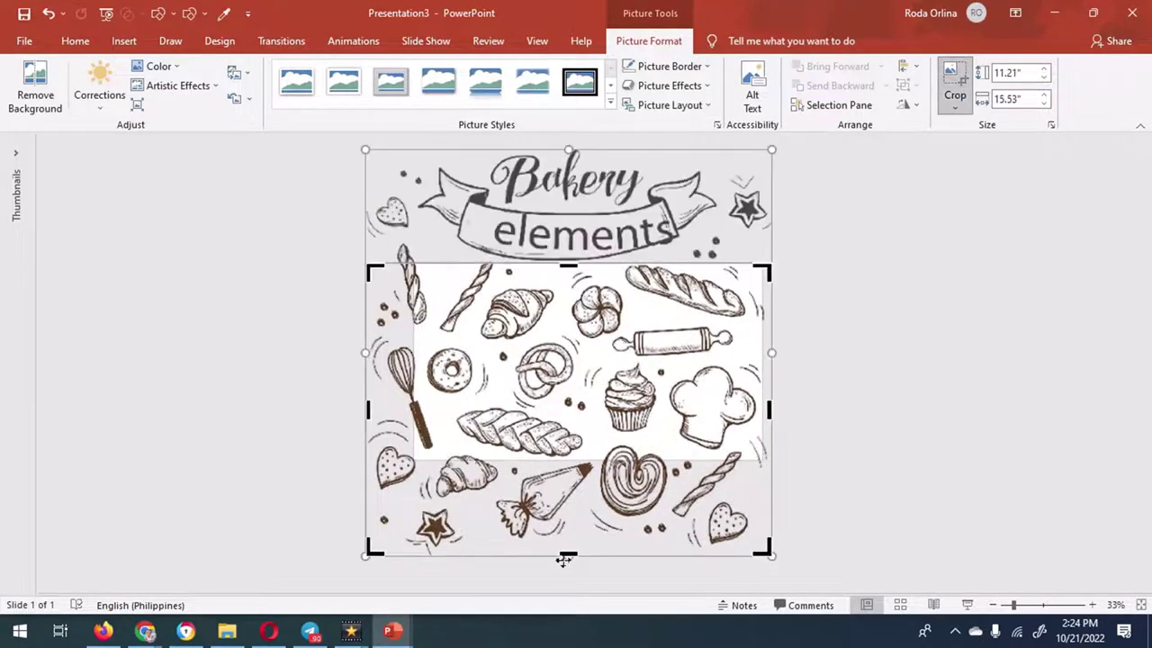
{"action": "left_click_drag", "start_coordinate": [567, 556], "coordinate": [568, 459]}
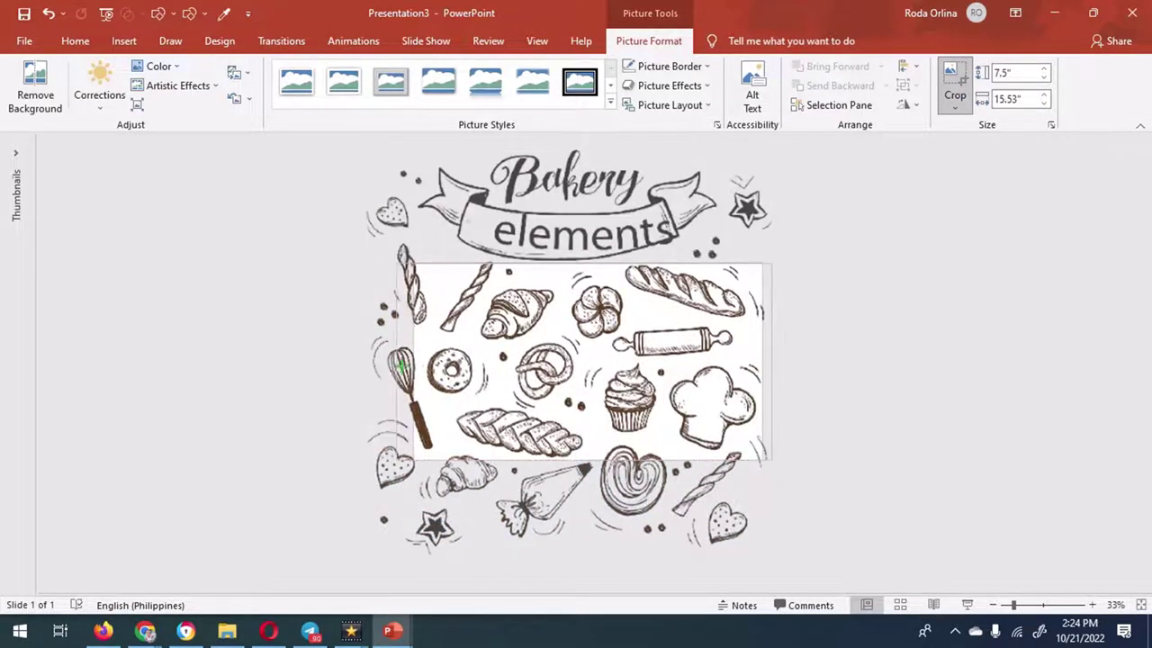
{"action": "left_click_drag", "start_coordinate": [410, 366], "coordinate": [414, 366]}
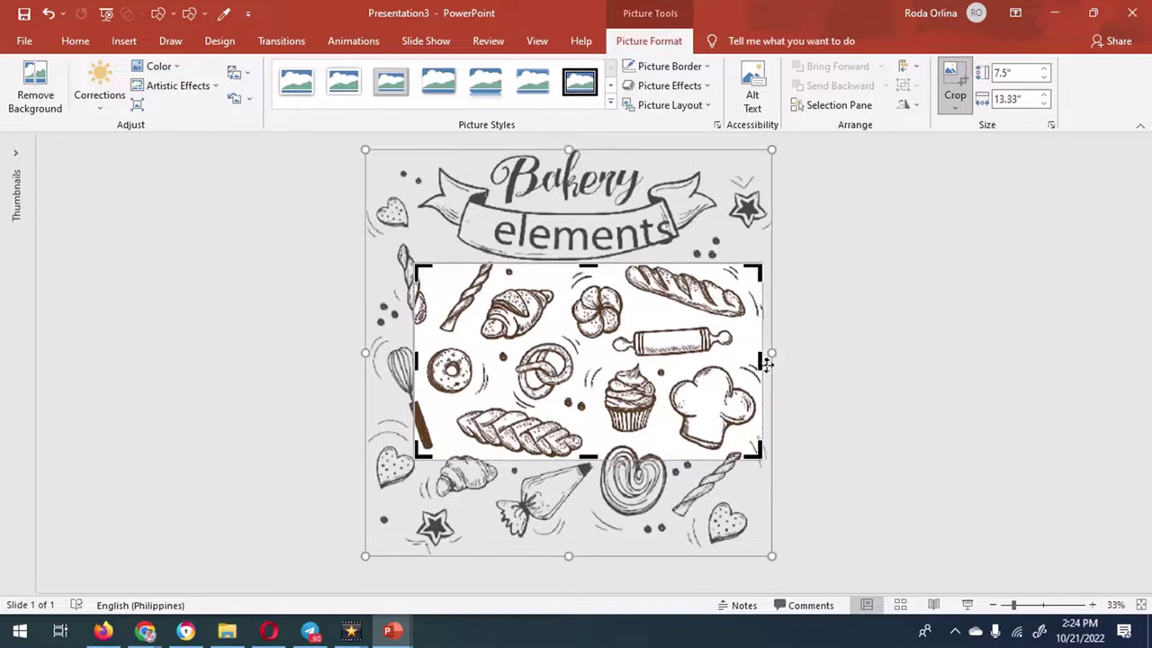
{"action": "key", "text": "Escape"}
{"action": "scroll", "coordinate": [819, 378], "scroll_direction": "up", "scroll_amount": 3, "text": "ctrl"}
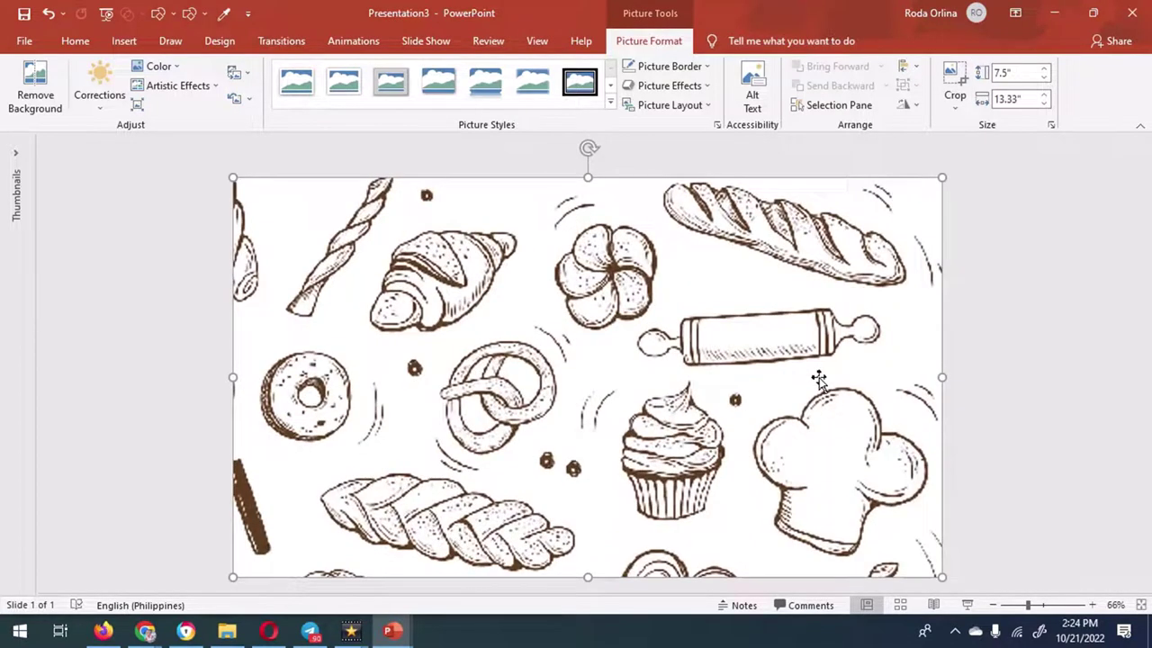
{"action": "key", "text": "Escape"}
{"action": "left_click", "coordinate": [124, 41]}
- Set the slide background fill to yellow
{"action": "left_click", "coordinate": [220, 41]}
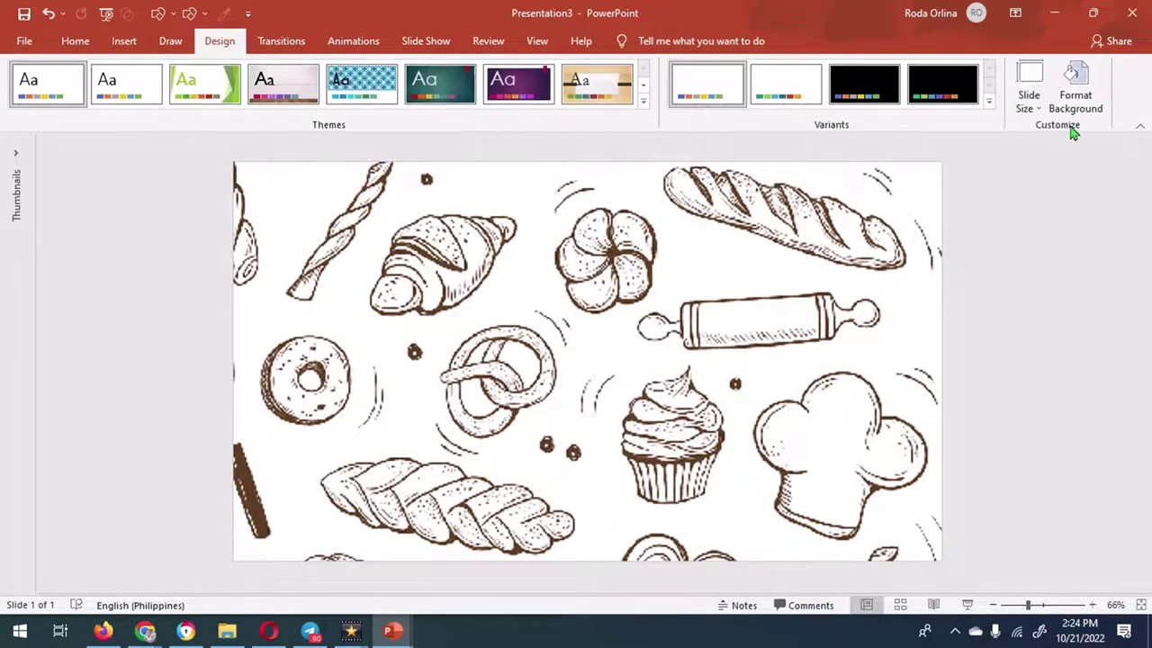
{"action": "left_click", "coordinate": [1075, 89]}
{"action": "left_click", "coordinate": [1105, 354]}
{"action": "left_click", "coordinate": [1059, 511]}
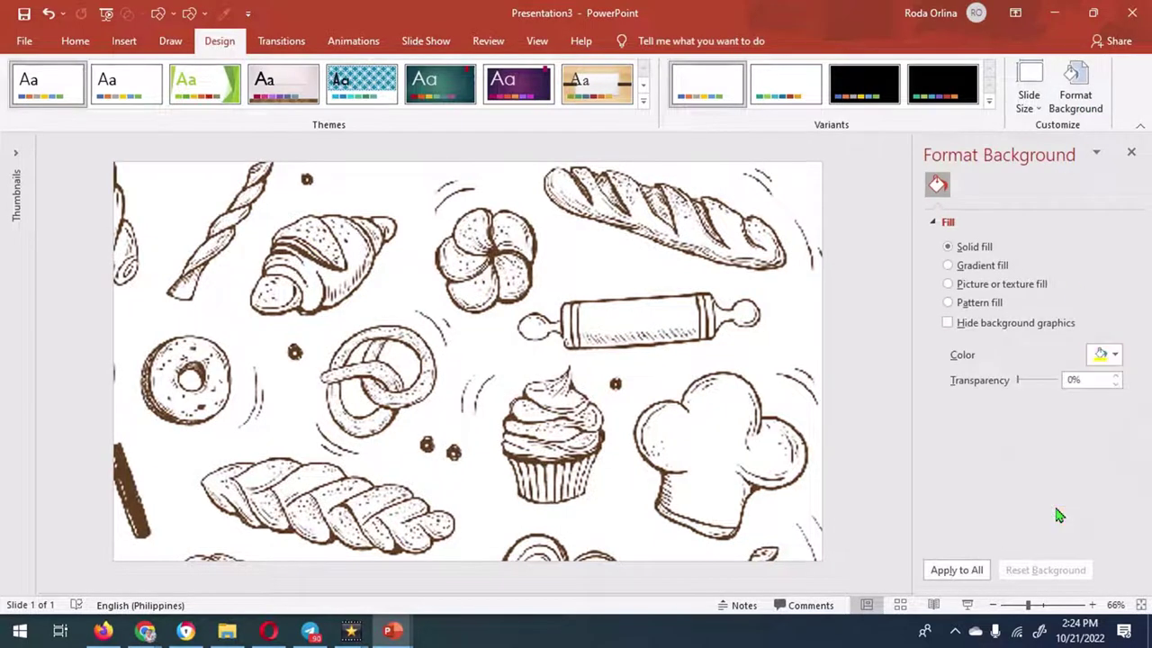
{"action": "left_click", "coordinate": [1131, 153]}
- Insert the 1.png bread basket picture, enlarge it and centre it on the slide
{"action": "left_click", "coordinate": [124, 40]}
{"action": "left_click", "coordinate": [123, 85]}
{"action": "left_click", "coordinate": [148, 148]}
{"action": "double_click", "coordinate": [612, 144]}
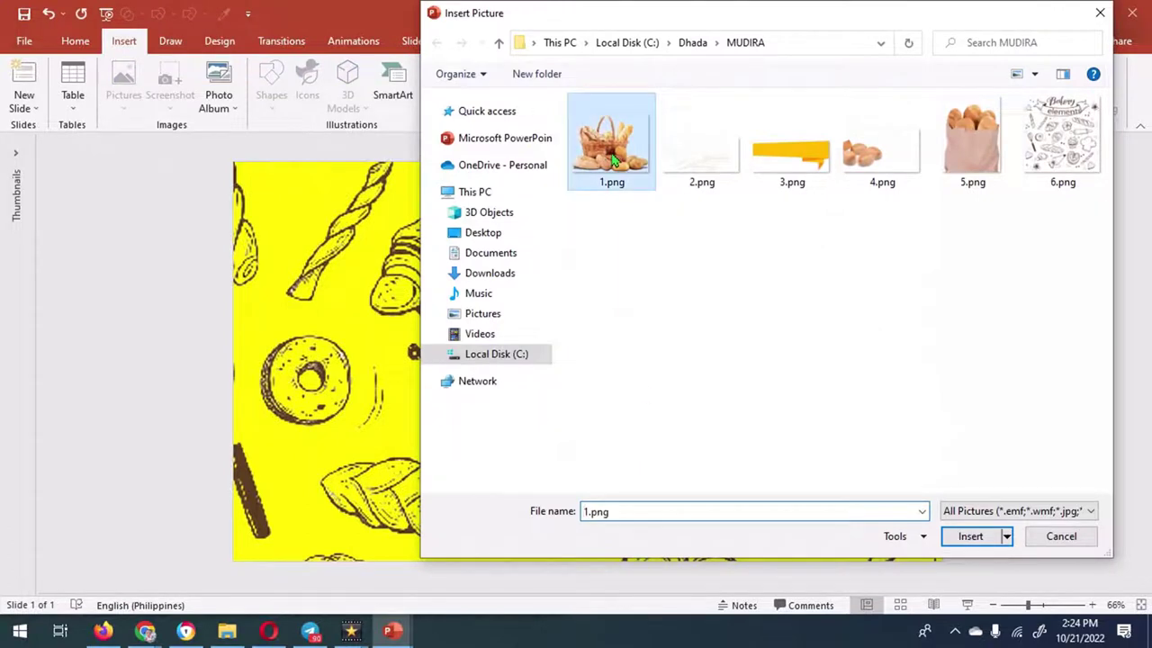
{"action": "left_click_drag", "start_coordinate": [723, 490], "coordinate": [814, 553]}
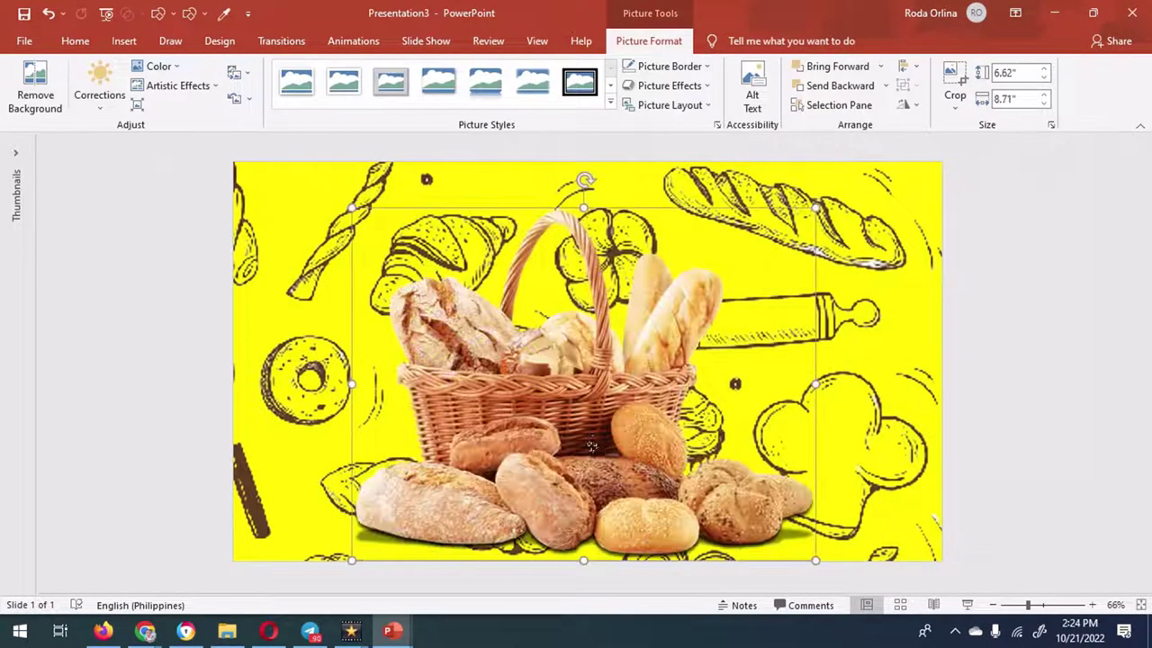
{"action": "left_click_drag", "start_coordinate": [603, 449], "coordinate": [573, 437]}
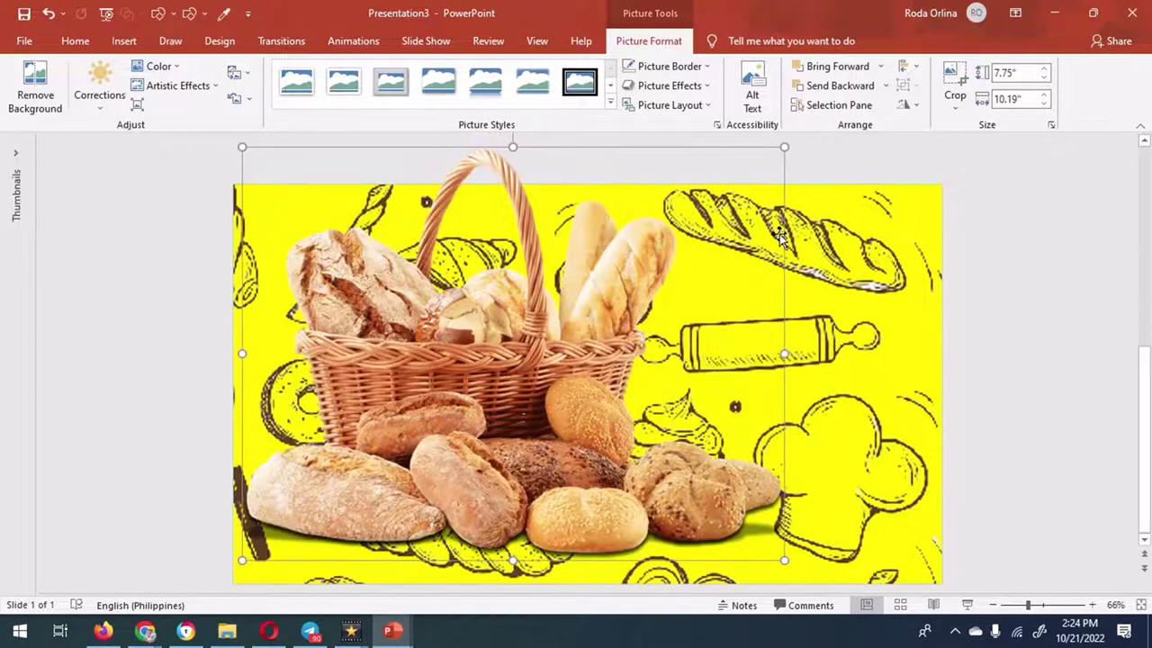
{"action": "scroll", "coordinate": [797, 373], "scroll_direction": "down", "scroll_amount": 2}
{"action": "left_click_drag", "start_coordinate": [736, 182], "coordinate": [777, 175]}
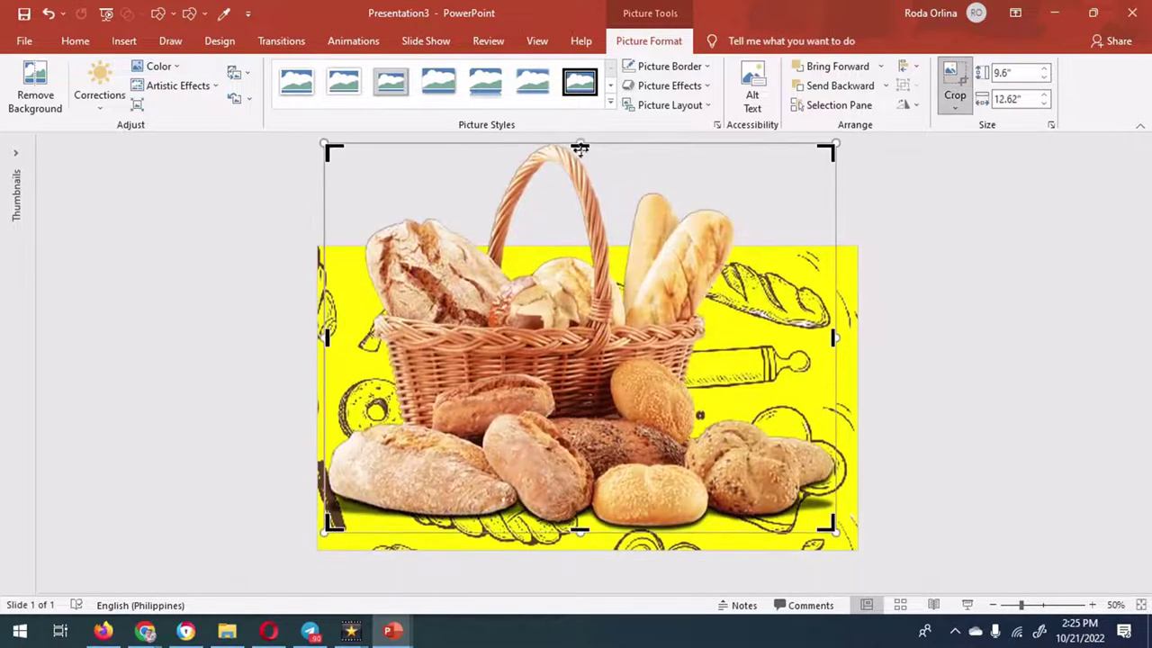
- Crop the bread picture's top down to the yellow edge
{"action": "left_click_drag", "start_coordinate": [580, 149], "coordinate": [580, 246]}
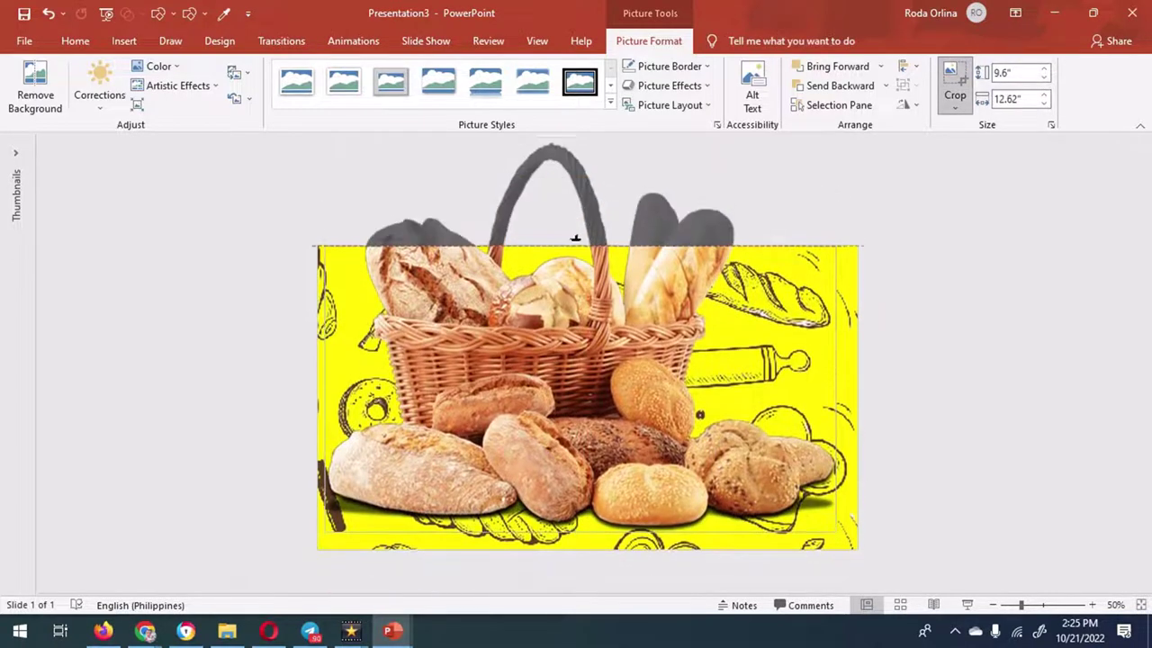
{"action": "left_click", "coordinate": [952, 393]}
{"action": "left_click", "coordinate": [124, 40]}
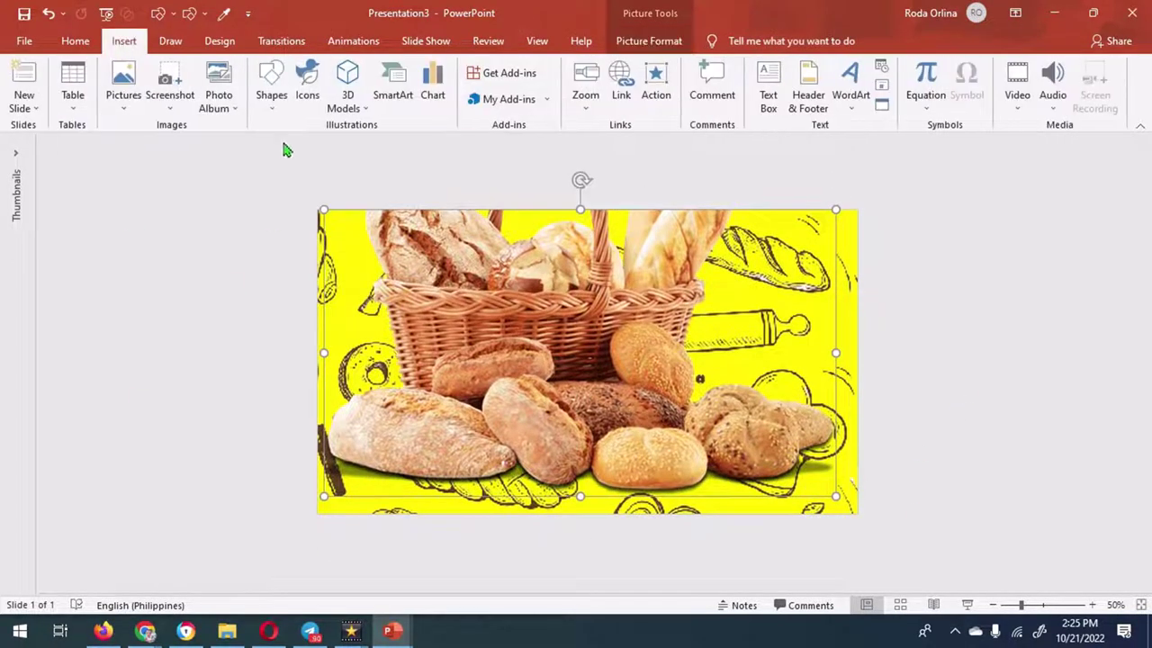
- Draw a rectangle covering the whole bread picture
{"action": "left_click", "coordinate": [271, 83]}
{"action": "left_click", "coordinate": [265, 232]}
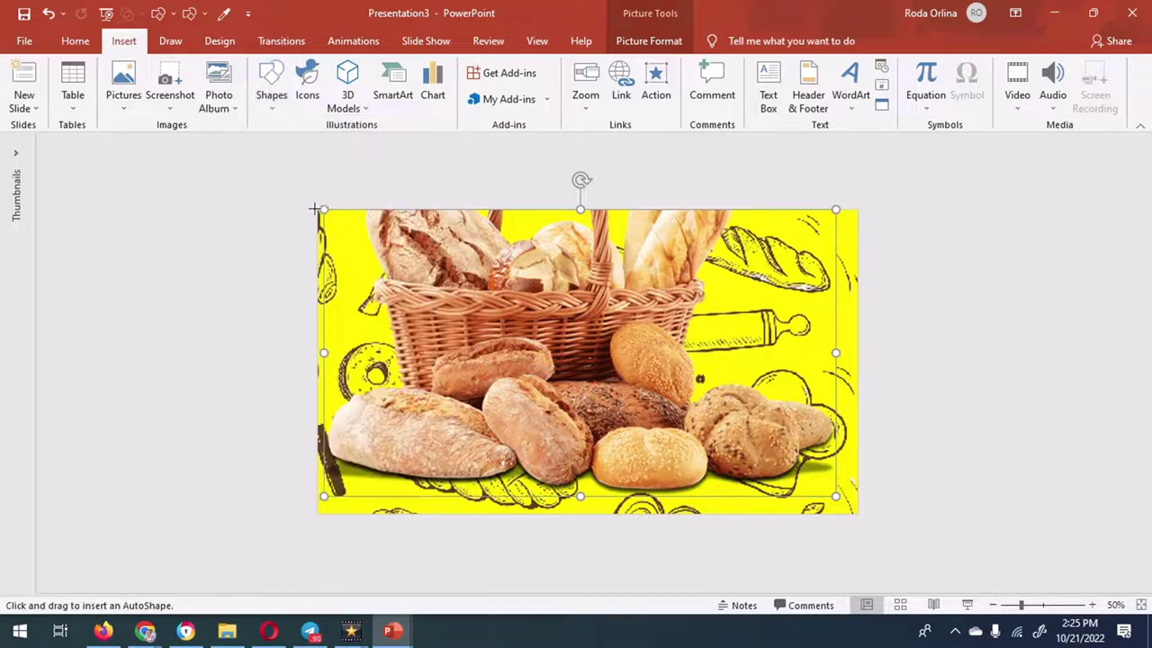
{"action": "left_click_drag", "start_coordinate": [315, 209], "coordinate": [857, 510]}
- Fill the rectangle with red at 30% transparency
{"action": "left_click", "coordinate": [446, 85]}
{"action": "left_click", "coordinate": [490, 125]}
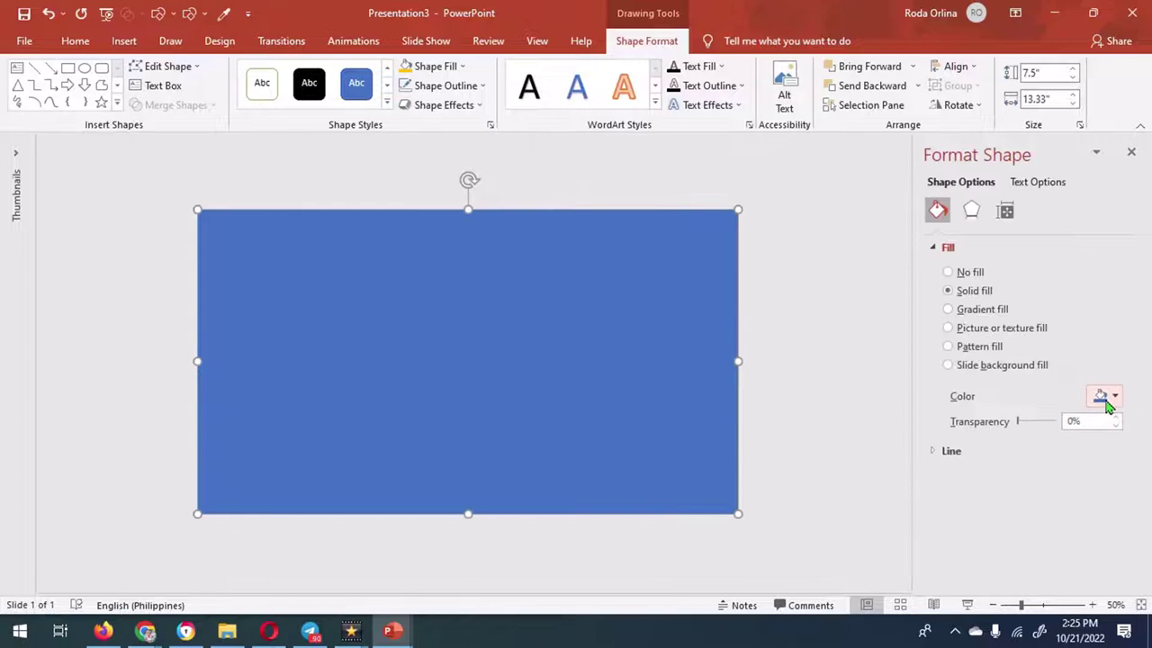
{"action": "left_click", "coordinate": [1107, 403]}
{"action": "left_click", "coordinate": [1025, 528]}
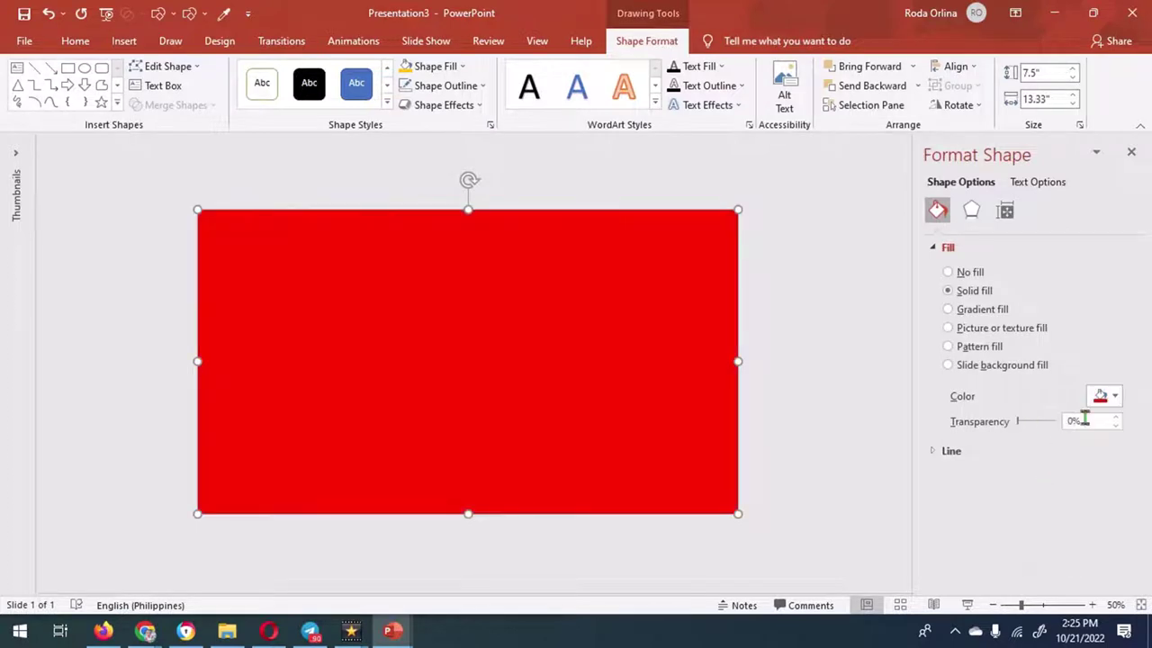
{"action": "type", "text": "30"}
{"action": "key", "text": "Return"}
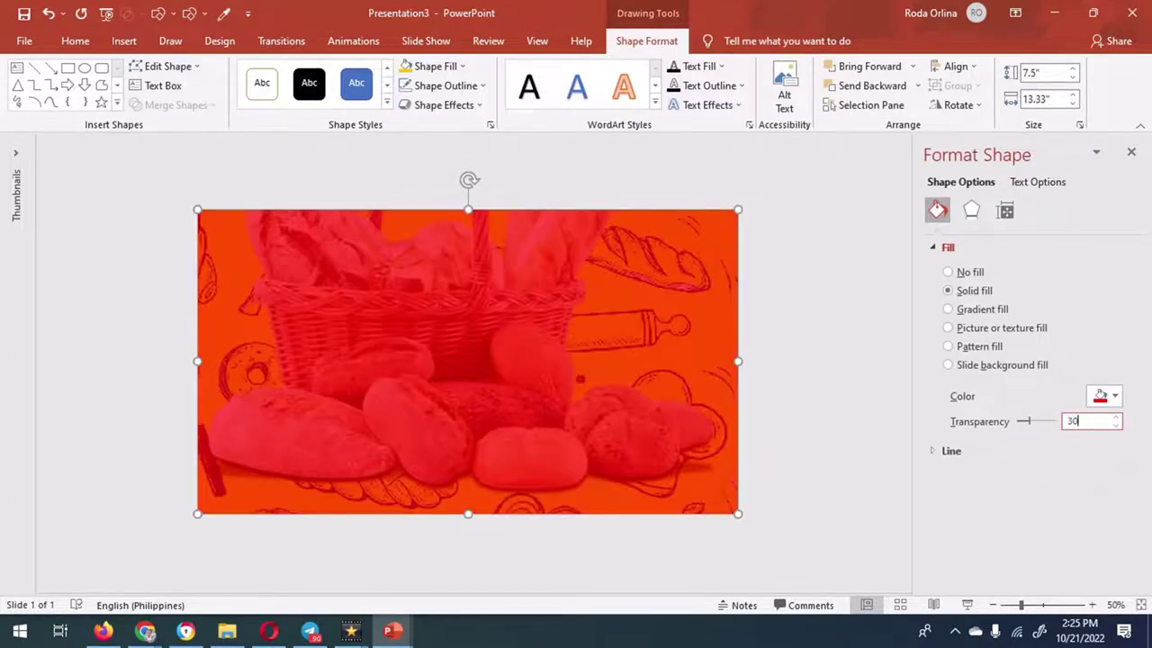
{"action": "left_click", "coordinate": [1131, 151]}
{"action": "left_click", "coordinate": [915, 361]}
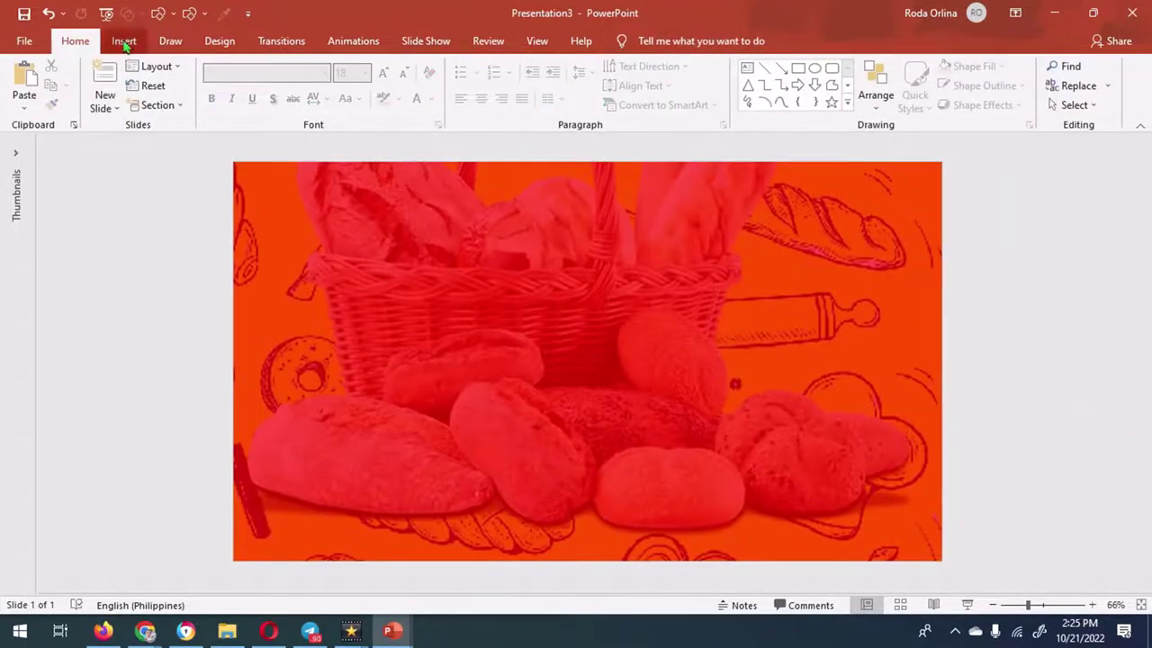
{"action": "left_click", "coordinate": [124, 40]}
{"action": "left_click", "coordinate": [124, 94]}
- Insert the 2.png chef-hat and 3.png ribbon pictures together
{"action": "left_click", "coordinate": [167, 149]}
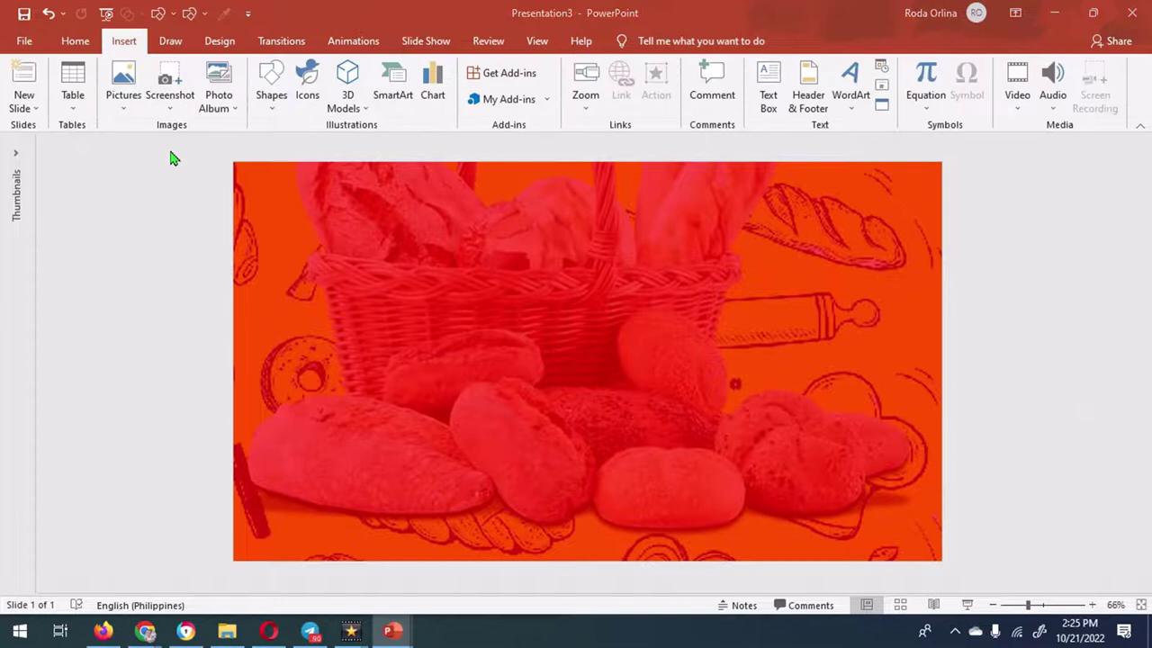
{"action": "left_click", "coordinate": [787, 149]}
{"action": "left_click", "coordinate": [702, 144], "text": "ctrl"}
{"action": "left_click", "coordinate": [970, 536]}
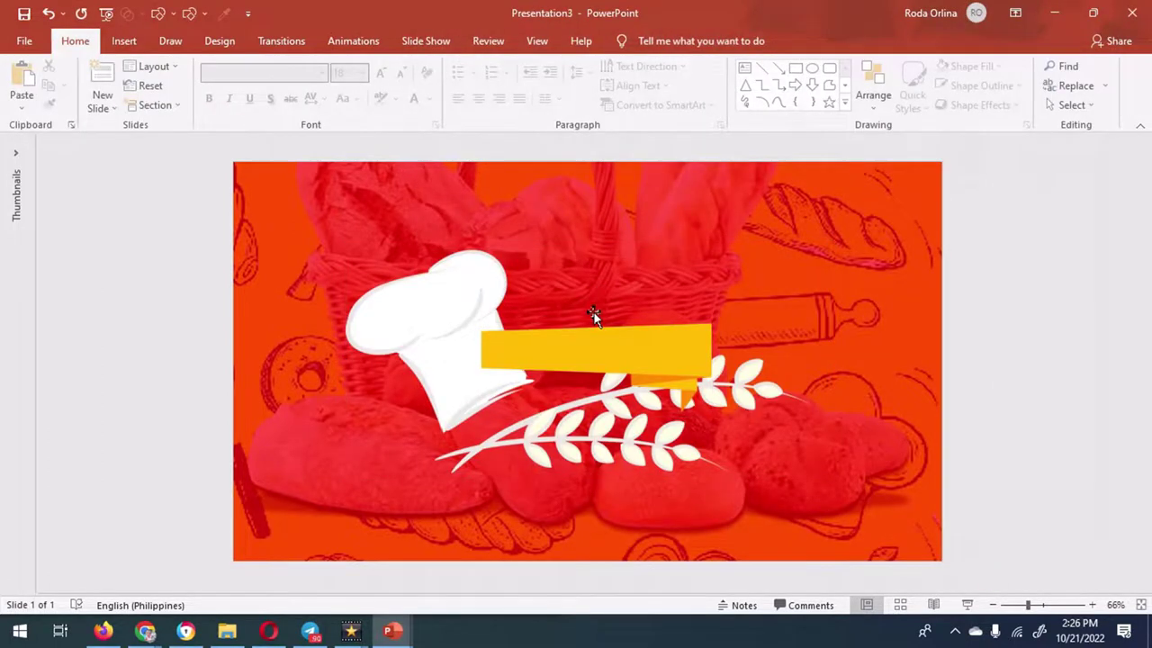
- Move the chef-hat and wheat graphic to the top left and shrink it
{"action": "mouse_move", "coordinate": [617, 360]}
{"action": "left_mouse_down"}
{"action": "mouse_move", "coordinate": [803, 526]}
{"action": "mouse_move", "coordinate": [828, 342]}
{"action": "left_mouse_up"}
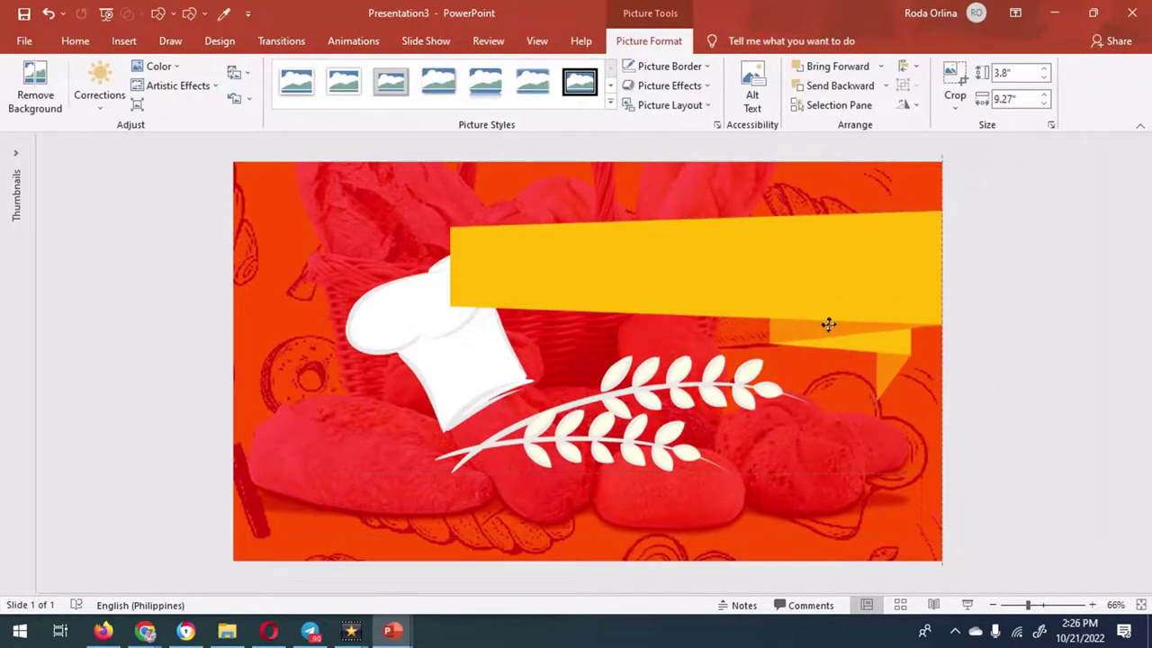
{"action": "left_click_drag", "start_coordinate": [458, 405], "coordinate": [389, 406]}
{"action": "mouse_move", "coordinate": [588, 463]}
{"action": "left_mouse_down"}
{"action": "mouse_move", "coordinate": [492, 471]}
{"action": "mouse_move", "coordinate": [490, 385]}
{"action": "left_mouse_up"}
{"action": "left_click_drag", "start_coordinate": [711, 417], "coordinate": [601, 368]}
{"action": "mouse_move", "coordinate": [420, 344]}
{"action": "left_mouse_down"}
{"action": "mouse_move", "coordinate": [433, 354]}
{"action": "mouse_move", "coordinate": [429, 345]}
{"action": "left_mouse_up"}
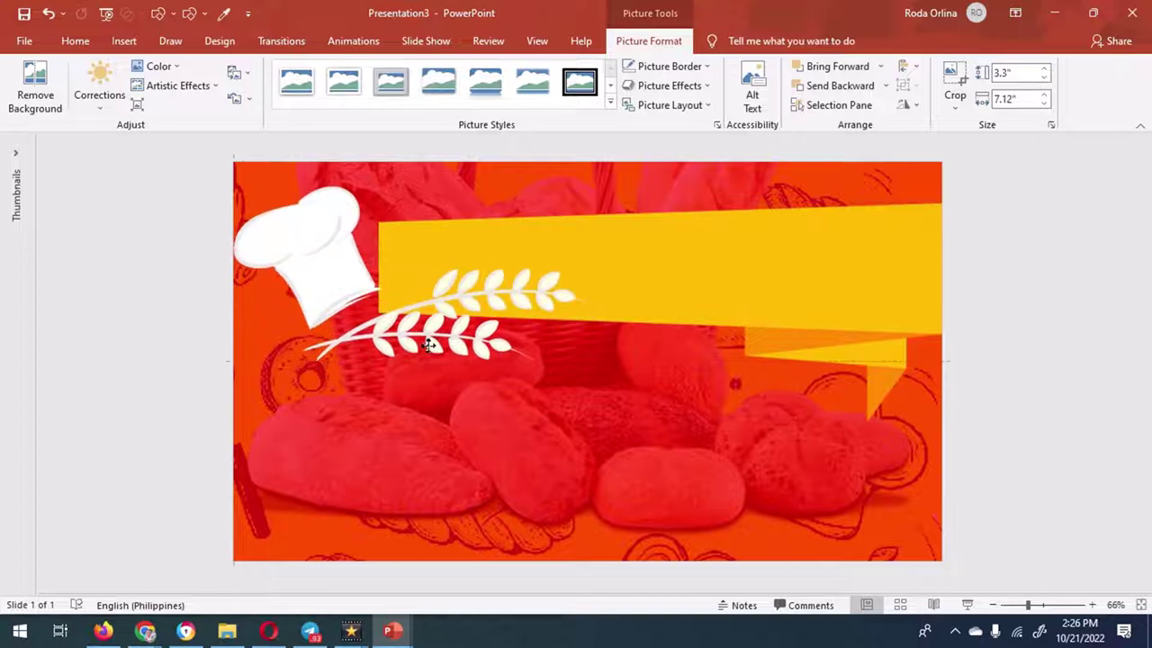
{"action": "left_click_drag", "start_coordinate": [612, 381], "coordinate": [612, 406]}
{"action": "key", "text": "ctrl+z"}
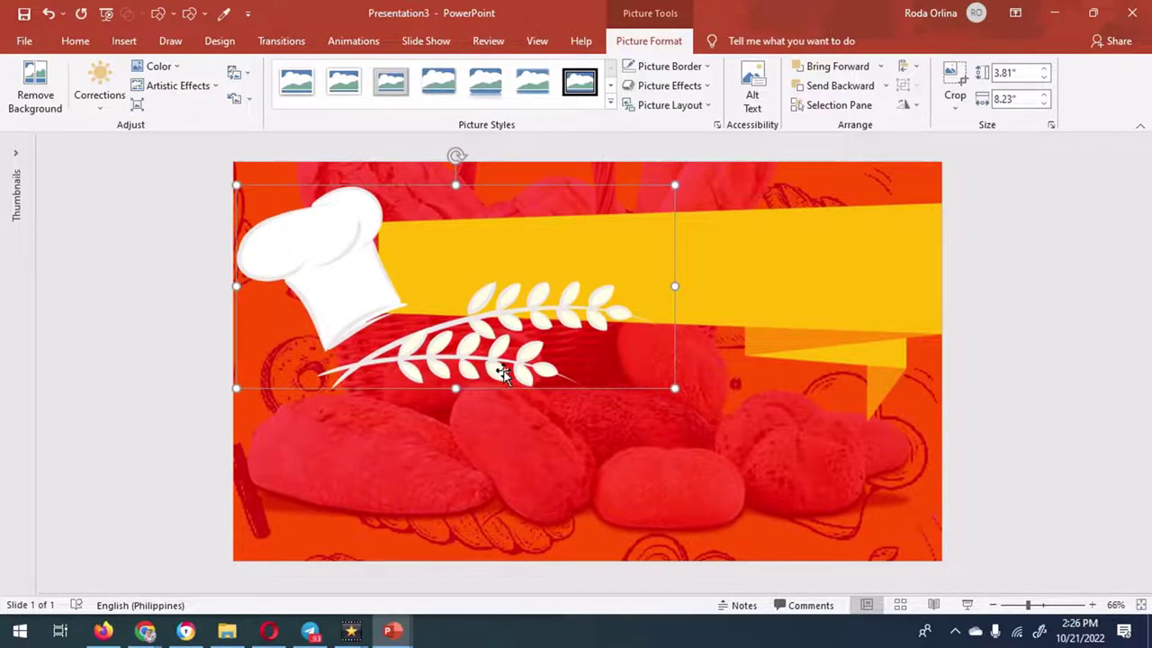
- Nudge the yellow ribbon up and stretch its left end across the top
{"action": "left_click", "coordinate": [782, 298]}
{"action": "key", "text": "Up"}
{"action": "key", "text": "Up"}
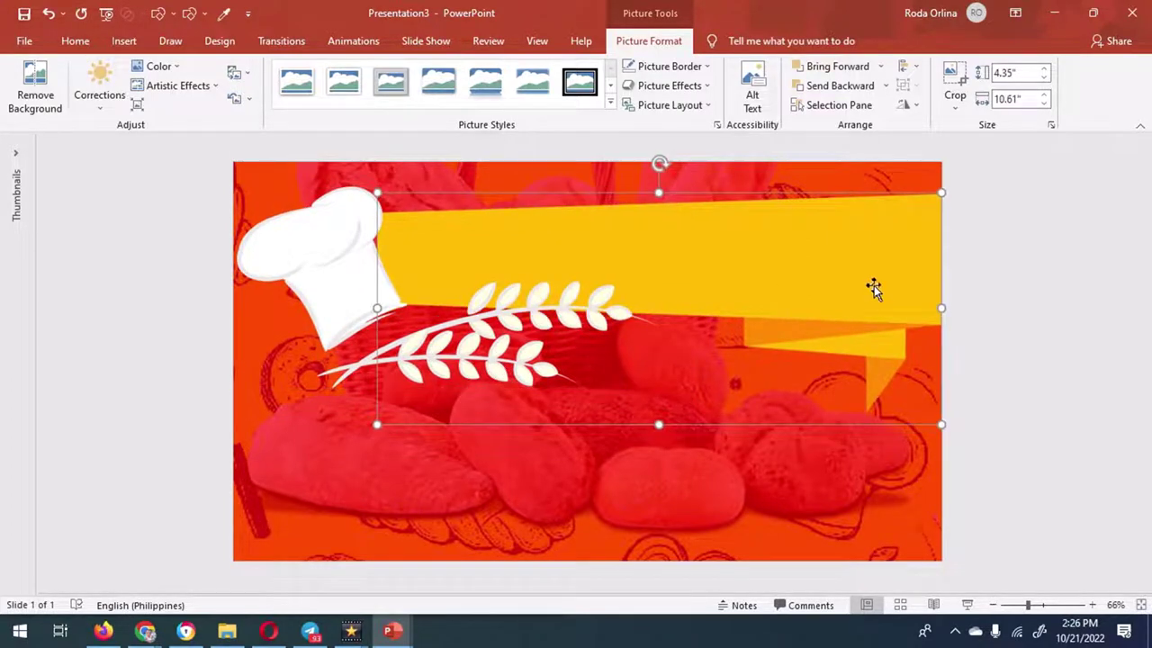
{"action": "key", "text": "Up"}
{"action": "key", "text": "Up"}
{"action": "left_click_drag", "start_coordinate": [378, 301], "coordinate": [346, 300]}
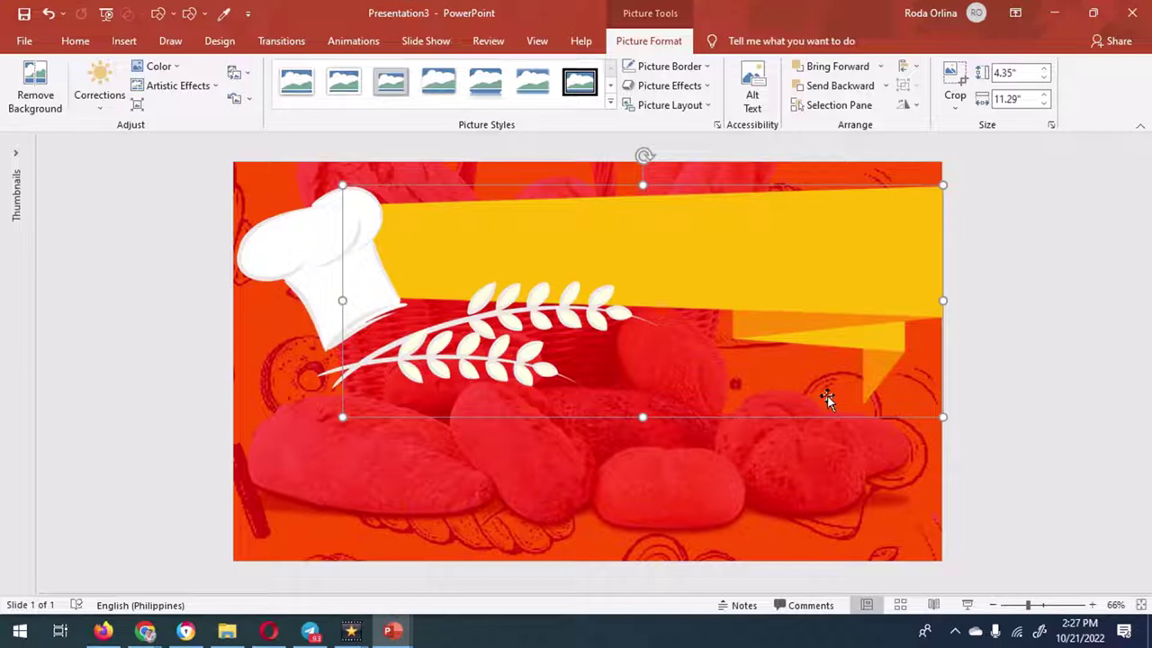
- Add WordArt title text 'THE BALERY'S TREAT'
{"action": "left_click", "coordinate": [125, 41]}
{"action": "left_click", "coordinate": [851, 94]}
{"action": "left_click", "coordinate": [855, 141]}
{"action": "type", "text": "THE"}
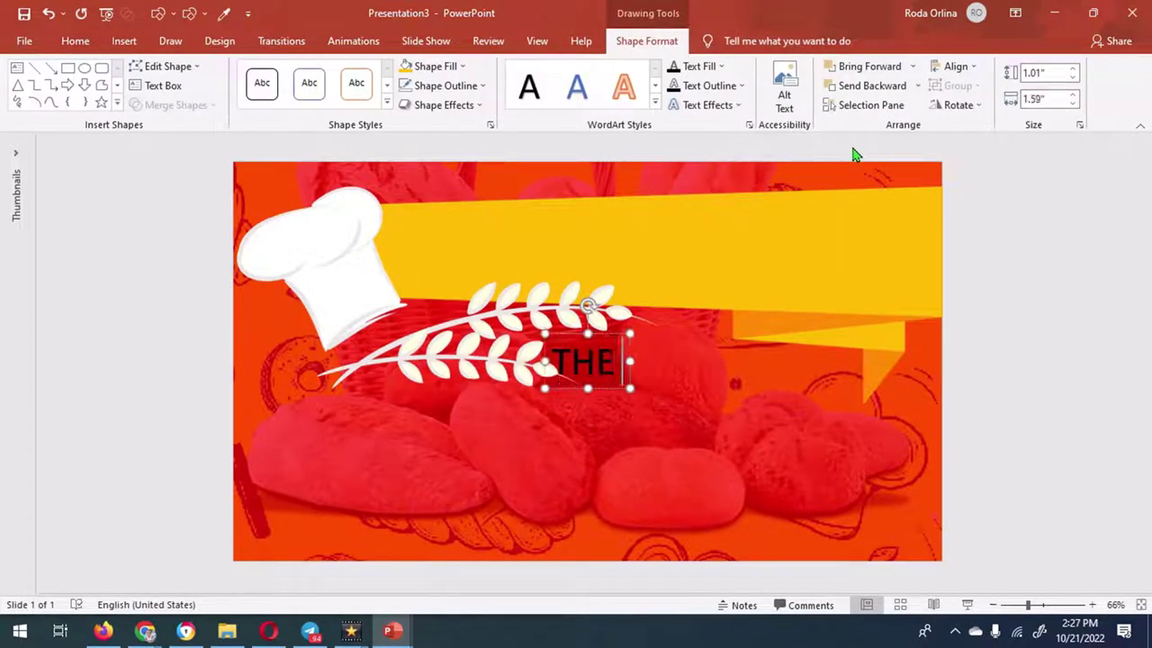
{"action": "type", "text": " BALERY'S TREAT"}
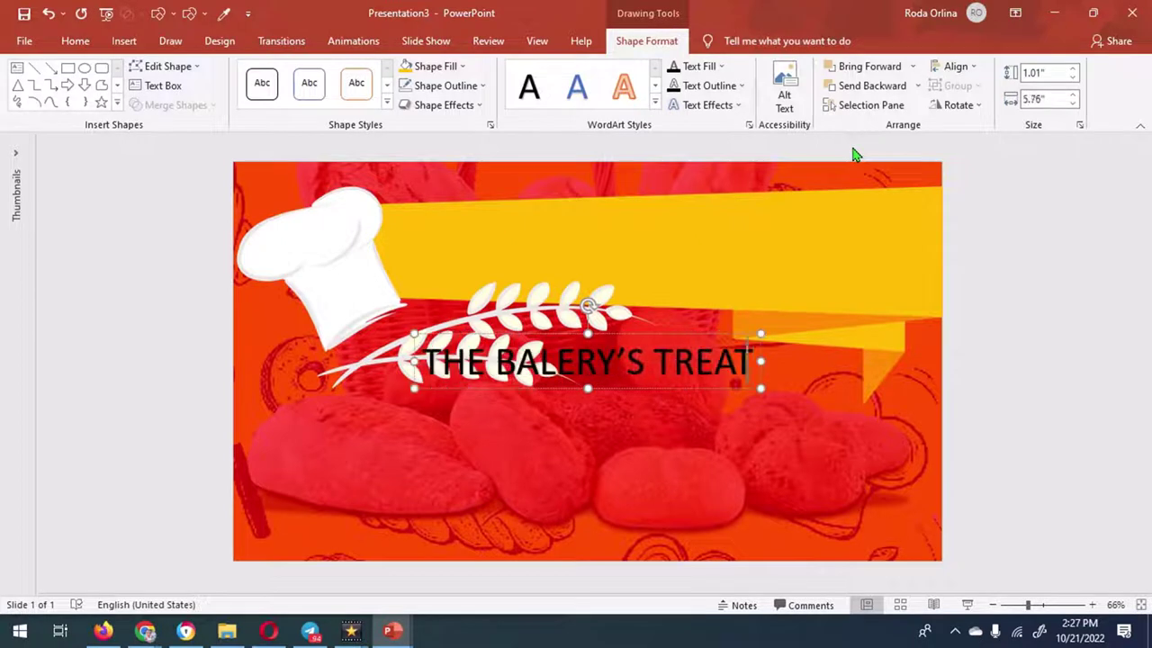
- Apply a Warp transform to the title and move it onto the yellow ribbon
{"action": "left_click", "coordinate": [707, 105]}
{"action": "mouse_move", "coordinate": [740, 322]}
{"action": "scroll", "coordinate": [983, 487], "scroll_direction": "down", "scroll_amount": 3}
{"action": "left_click", "coordinate": [849, 531]}
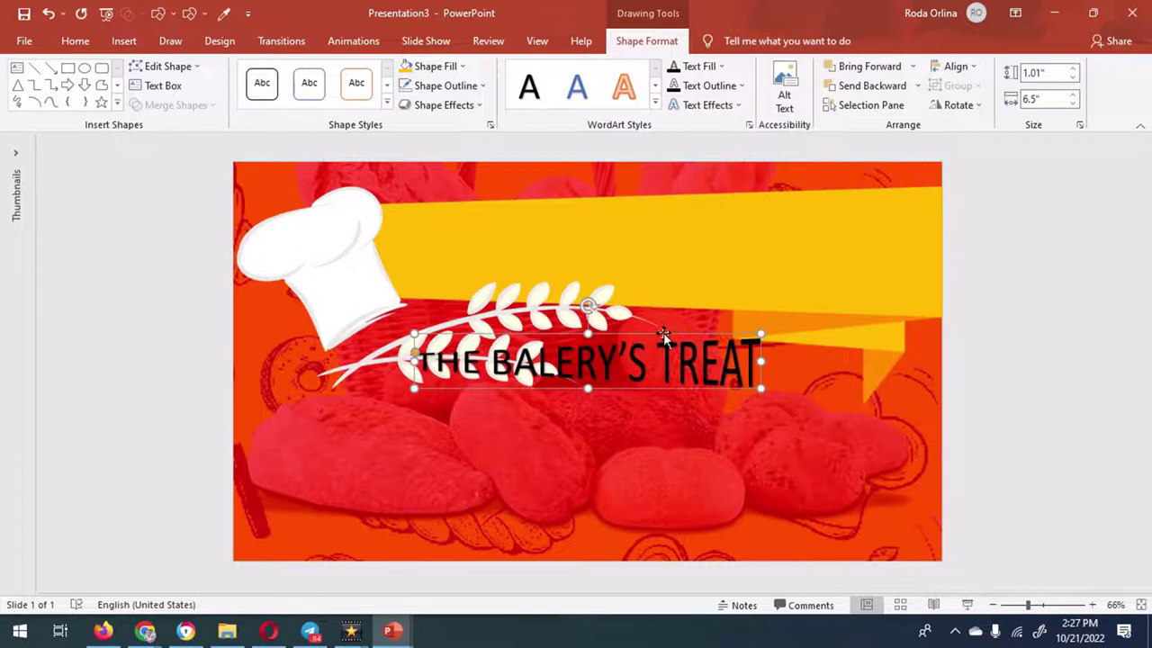
{"action": "left_click_drag", "start_coordinate": [663, 334], "coordinate": [700, 229]}
- Change the title font to Showcard Gothic
{"action": "left_click", "coordinate": [76, 41]}
{"action": "left_click", "coordinate": [324, 72]}
{"action": "left_click_drag", "start_coordinate": [435, 98], "coordinate": [430, 433]}
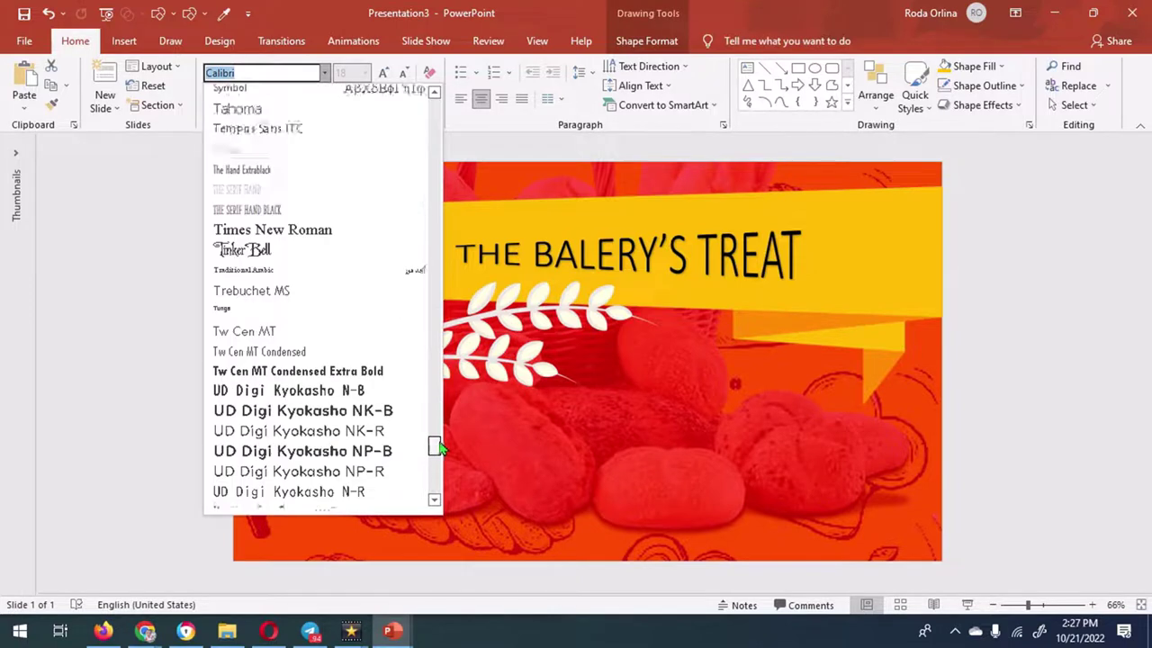
{"action": "left_click_drag", "start_coordinate": [430, 433], "coordinate": [434, 425]}
{"action": "left_click", "coordinate": [350, 177]}
- Resize the title box to about 2.55 × 10.29 in across the ribbon
{"action": "left_click_drag", "start_coordinate": [454, 253], "coordinate": [388, 252]}
{"action": "left_click_drag", "start_coordinate": [806, 253], "coordinate": [936, 272]}
{"action": "left_click_drag", "start_coordinate": [662, 227], "coordinate": [662, 196]}
{"action": "left_click_drag", "start_coordinate": [663, 280], "coordinate": [662, 300]}
{"action": "left_click_drag", "start_coordinate": [938, 253], "coordinate": [930, 251]}
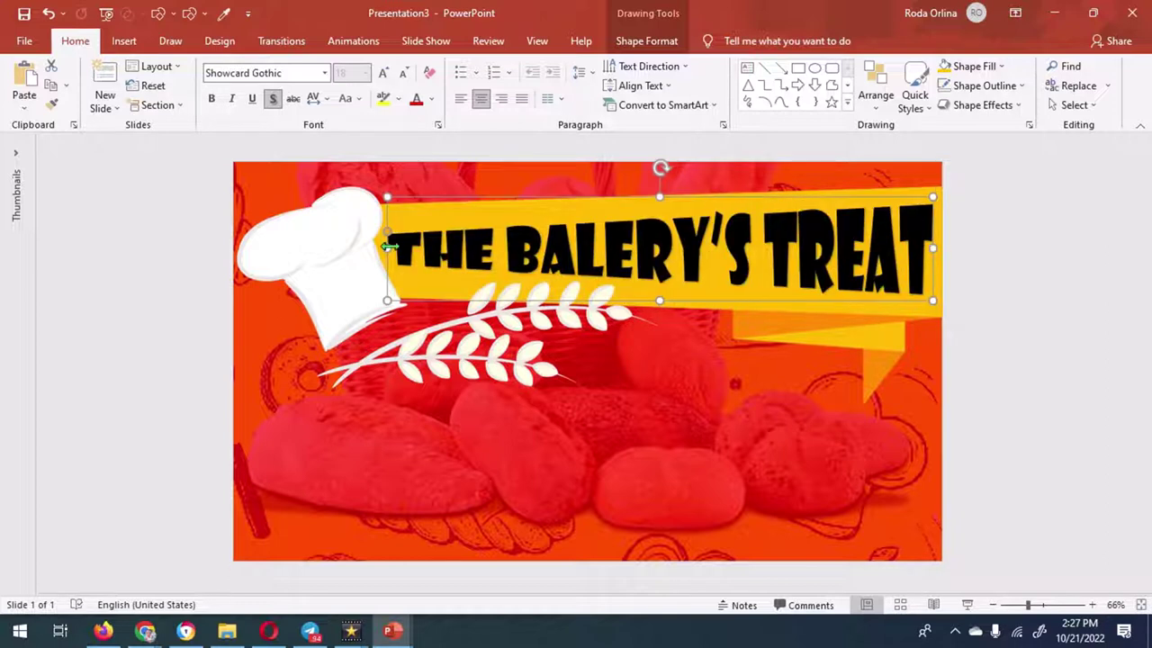
{"action": "left_click_drag", "start_coordinate": [389, 244], "coordinate": [385, 245]}
{"action": "left_click_drag", "start_coordinate": [658, 300], "coordinate": [658, 311]}
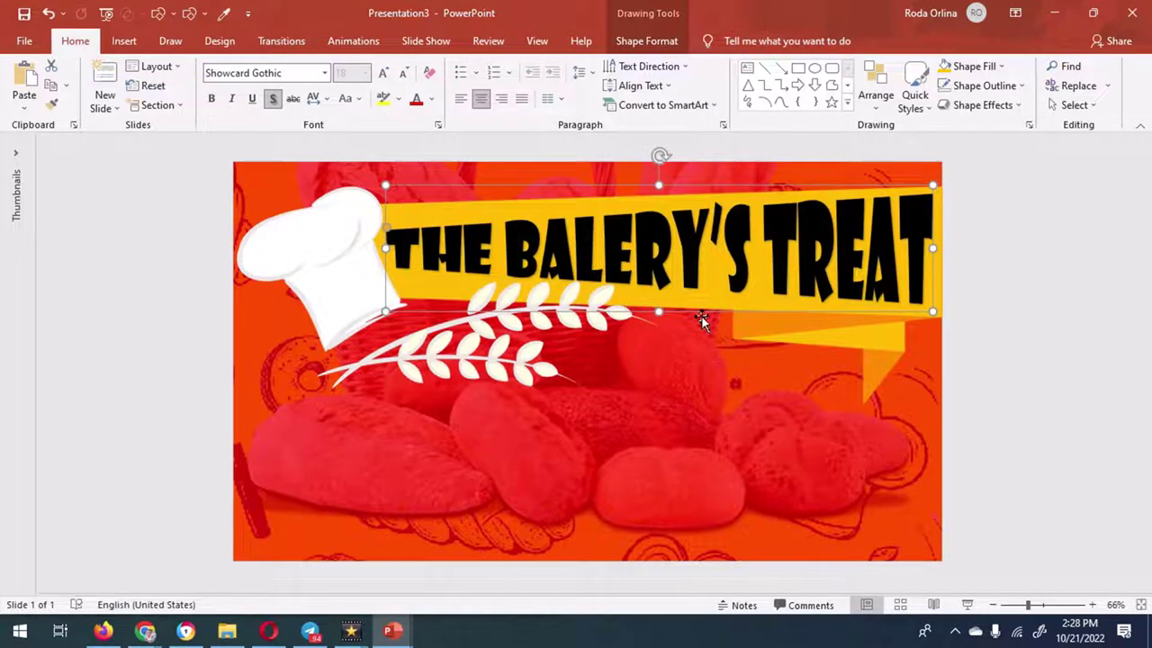
{"action": "left_click_drag", "start_coordinate": [658, 311], "coordinate": [656, 319]}
{"action": "key", "text": "ctrl+z"}
- Turn the title text red
{"action": "left_click", "coordinate": [646, 41]}
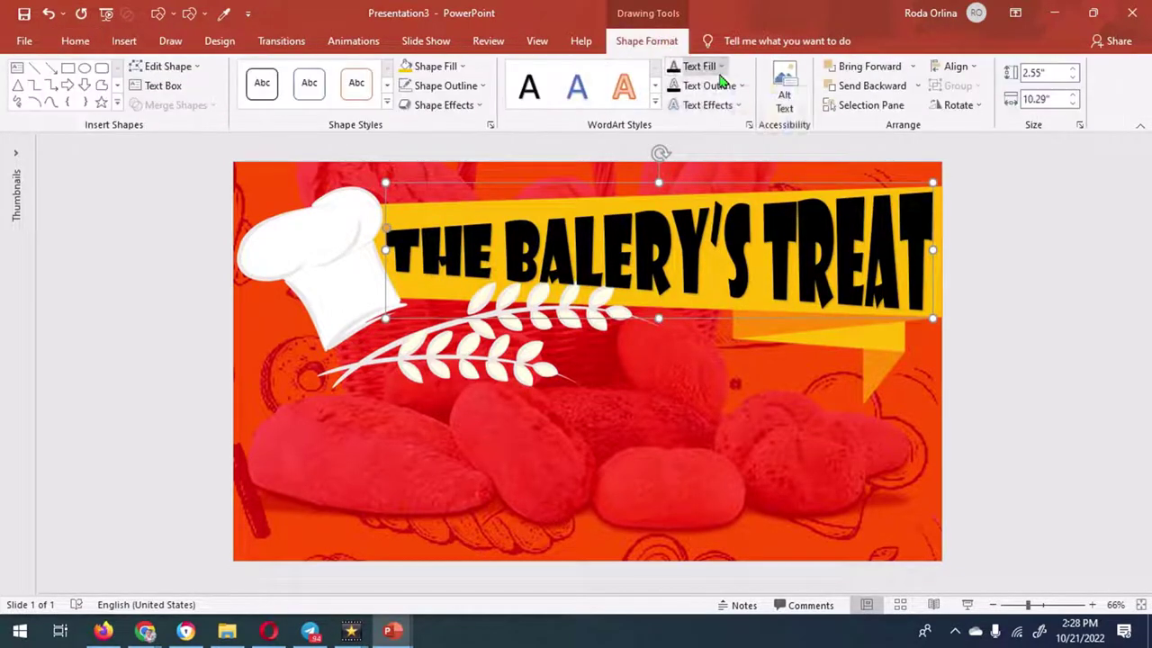
{"action": "left_click", "coordinate": [721, 66]}
{"action": "left_click", "coordinate": [688, 200]}
- Give the title a light-coloured shadow with a 13° angle
{"action": "left_click", "coordinate": [489, 125]}
{"action": "left_click", "coordinate": [971, 209]}
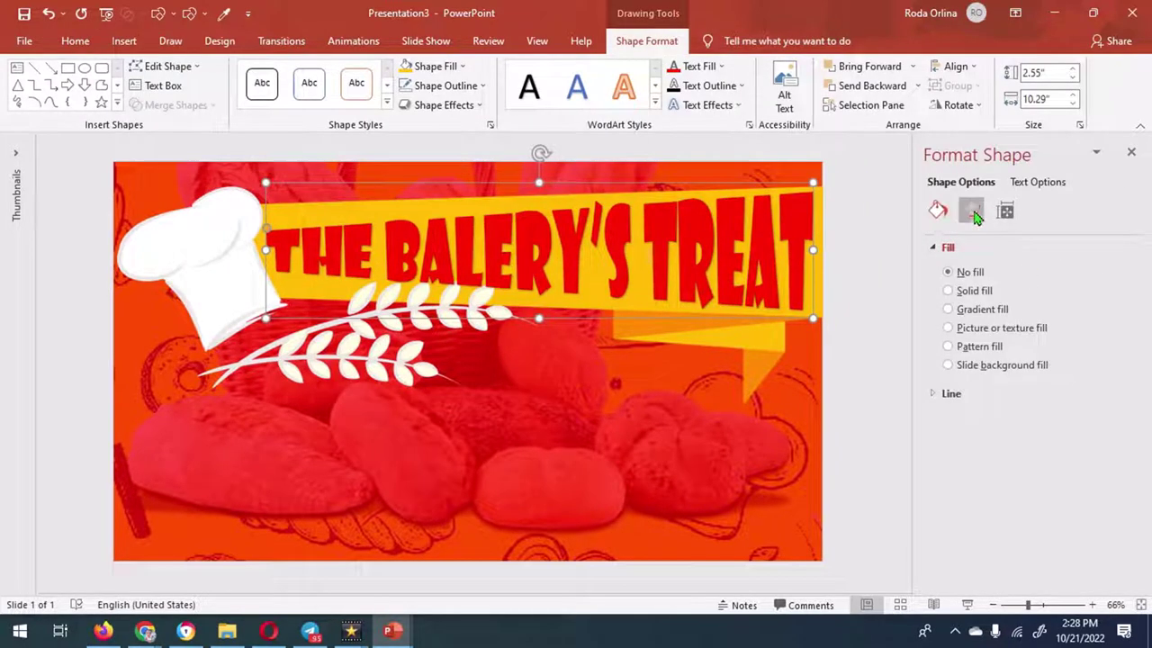
{"action": "left_click", "coordinate": [1025, 247]}
{"action": "left_click", "coordinate": [1104, 298]}
{"action": "left_click", "coordinate": [1023, 335]}
{"action": "left_click", "coordinate": [978, 393]}
{"action": "type", "text": "13"}
{"action": "key", "text": "Tab"}
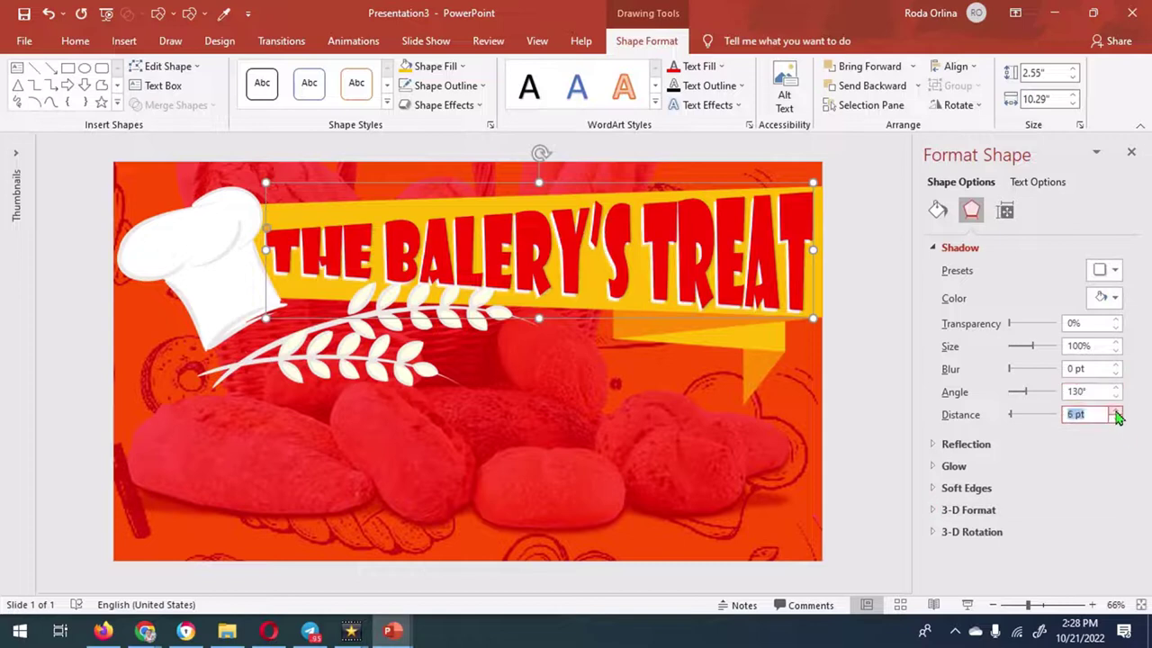
{"action": "left_click", "coordinate": [1133, 153]}
- Give the yellow ribbon graphic a black shadow
{"action": "left_click", "coordinate": [433, 366]}
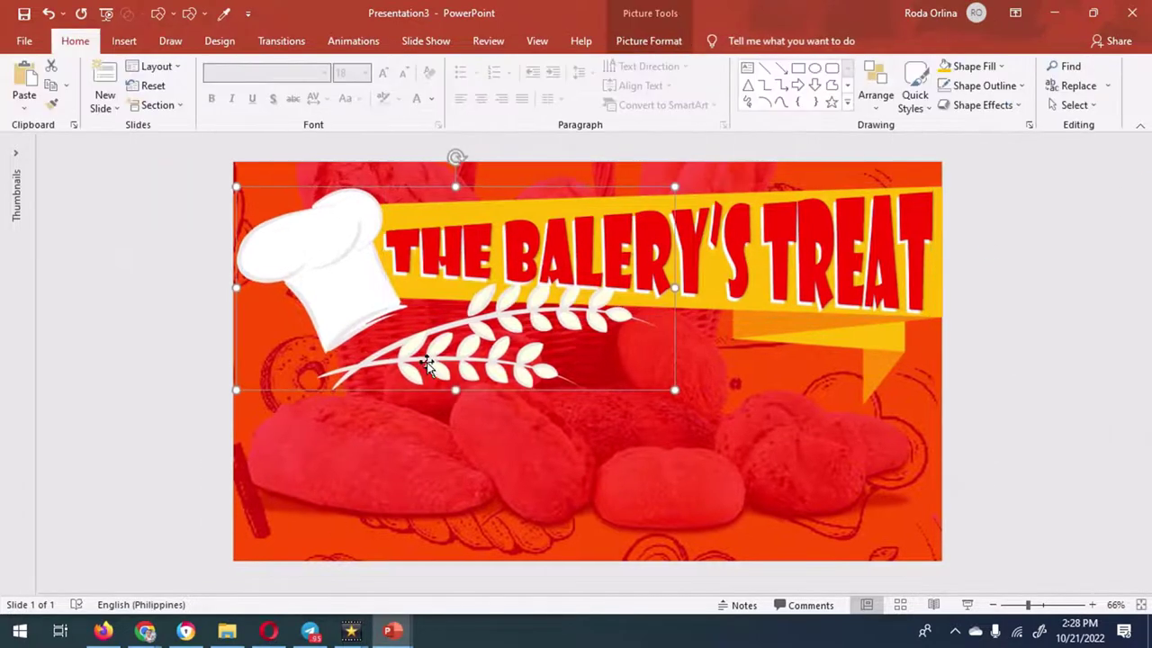
{"action": "left_click", "coordinate": [648, 40]}
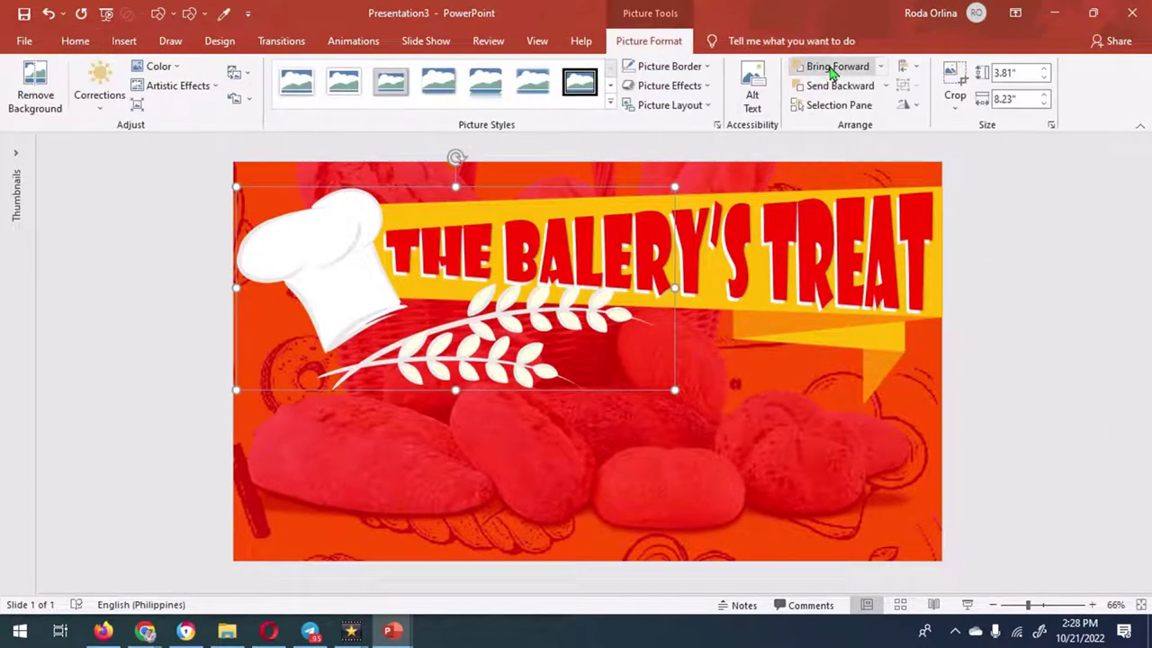
{"action": "left_click", "coordinate": [814, 360]}
{"action": "left_click", "coordinate": [717, 125]}
{"action": "left_click", "coordinate": [1104, 273]}
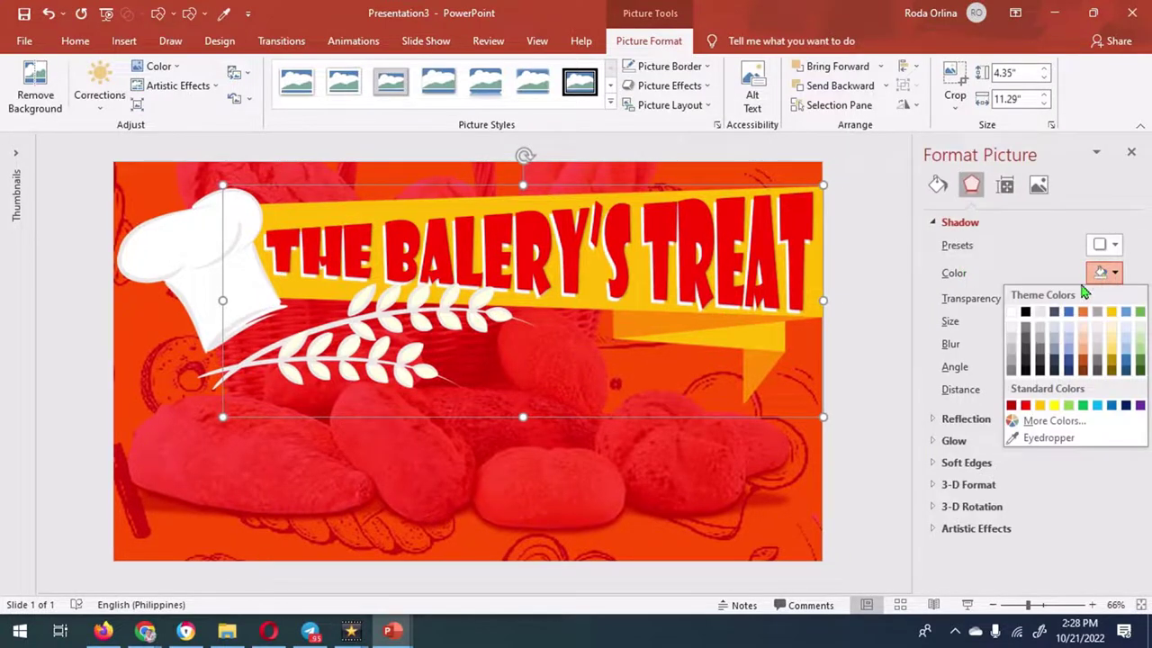
{"action": "left_click", "coordinate": [1025, 310]}
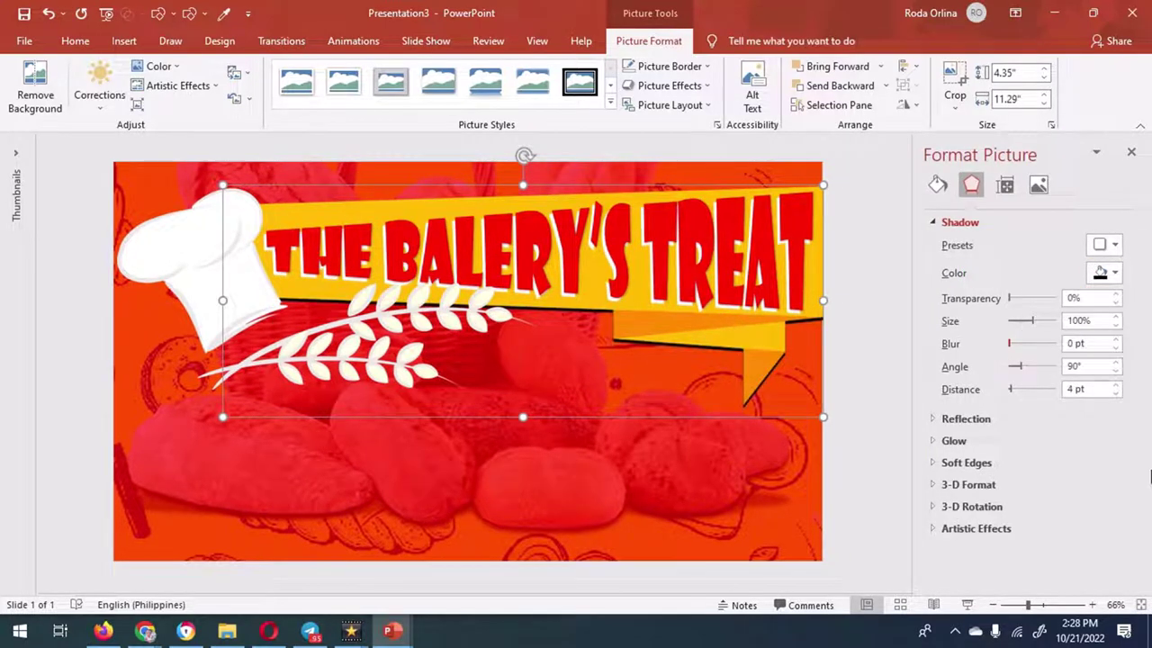
- Give the chef-hat graphic a black, unblurred shadow at 200° and 5 pt distance
{"action": "left_click", "coordinate": [203, 281]}
{"action": "left_click", "coordinate": [1105, 273]}
{"action": "left_click", "coordinate": [1025, 311]}
{"action": "left_click_drag", "start_coordinate": [1014, 343], "coordinate": [1009, 343]}
{"action": "left_click", "coordinate": [1116, 385]}
{"action": "left_click", "coordinate": [1116, 385]}
{"action": "triple_click", "coordinate": [1083, 366]}
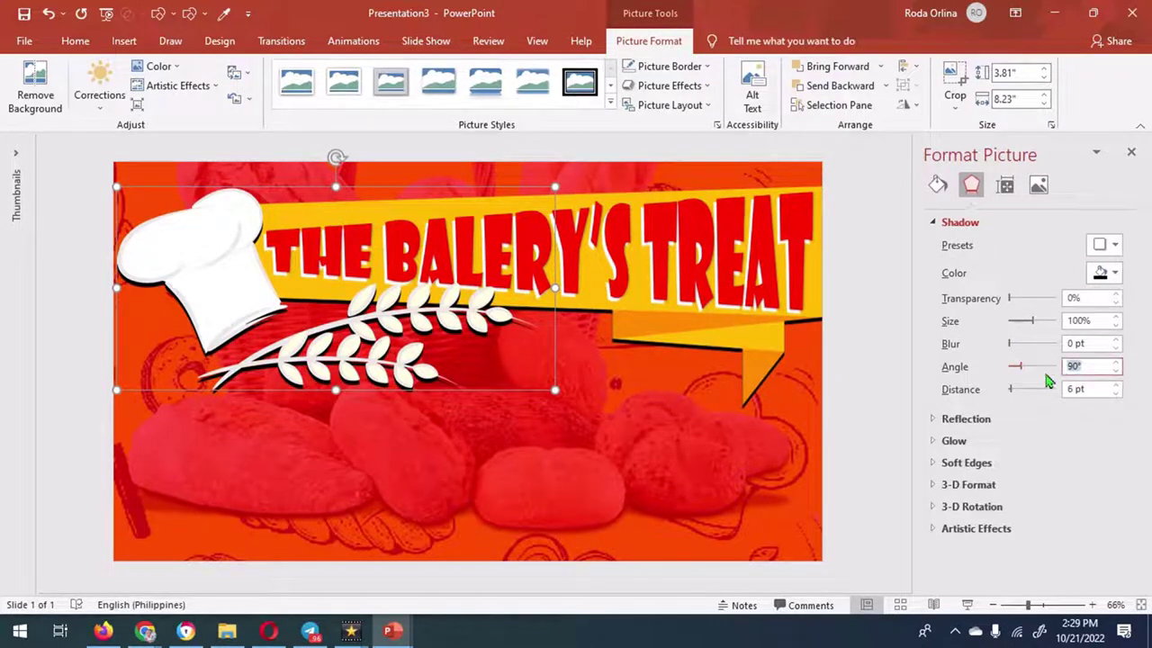
{"action": "type", "text": "200"}
{"action": "left_click", "coordinate": [1116, 394]}
{"action": "left_click", "coordinate": [1115, 394]}
{"action": "left_click", "coordinate": [1116, 394]}
{"action": "left_click", "coordinate": [1116, 385]}
{"action": "left_click", "coordinate": [1116, 385]}
{"action": "left_click", "coordinate": [1116, 385]}
{"action": "left_click", "coordinate": [1115, 386]}
{"action": "left_click", "coordinate": [1116, 386]}
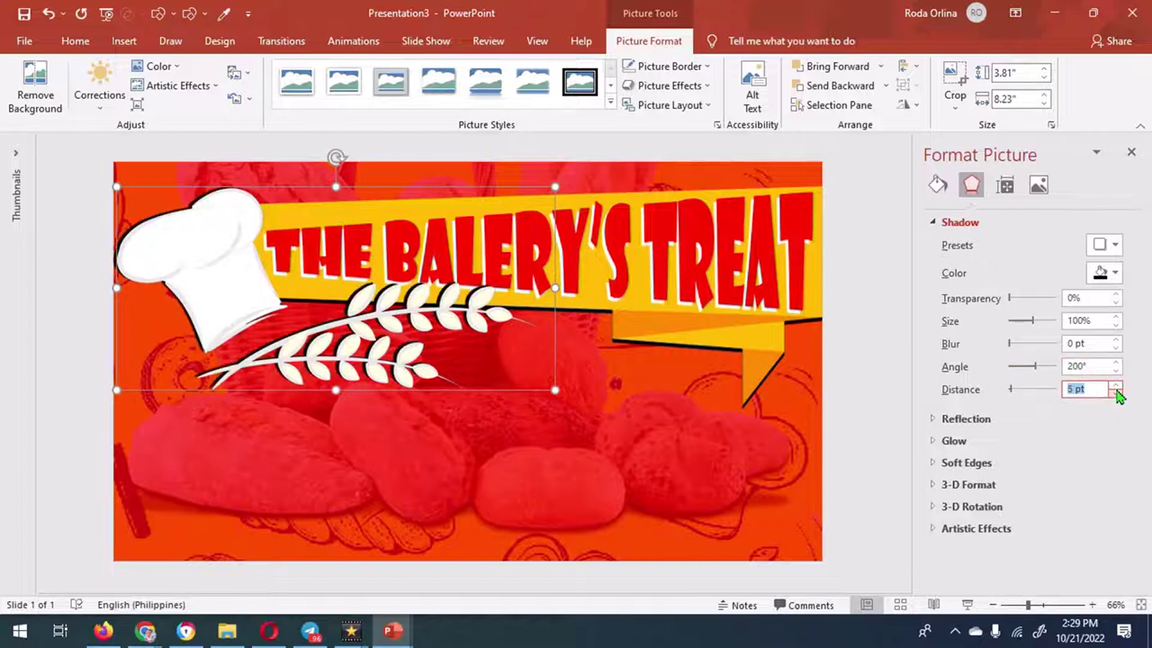
{"action": "left_click_drag", "start_coordinate": [546, 193], "coordinate": [538, 198]}
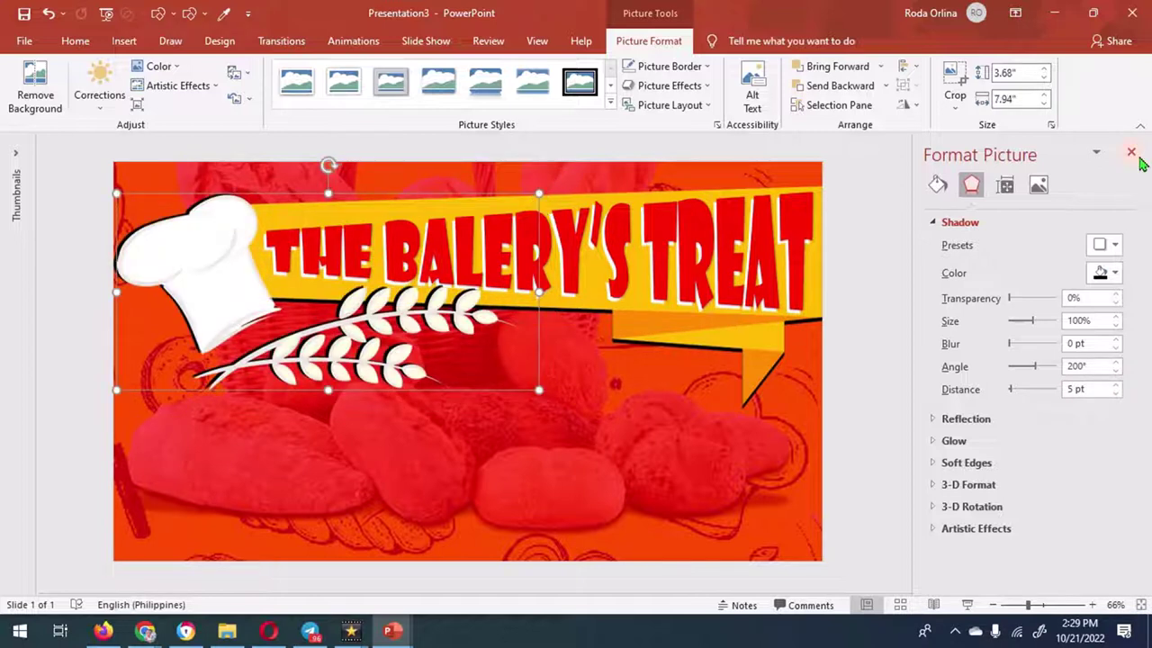
{"action": "left_click", "coordinate": [1131, 151]}
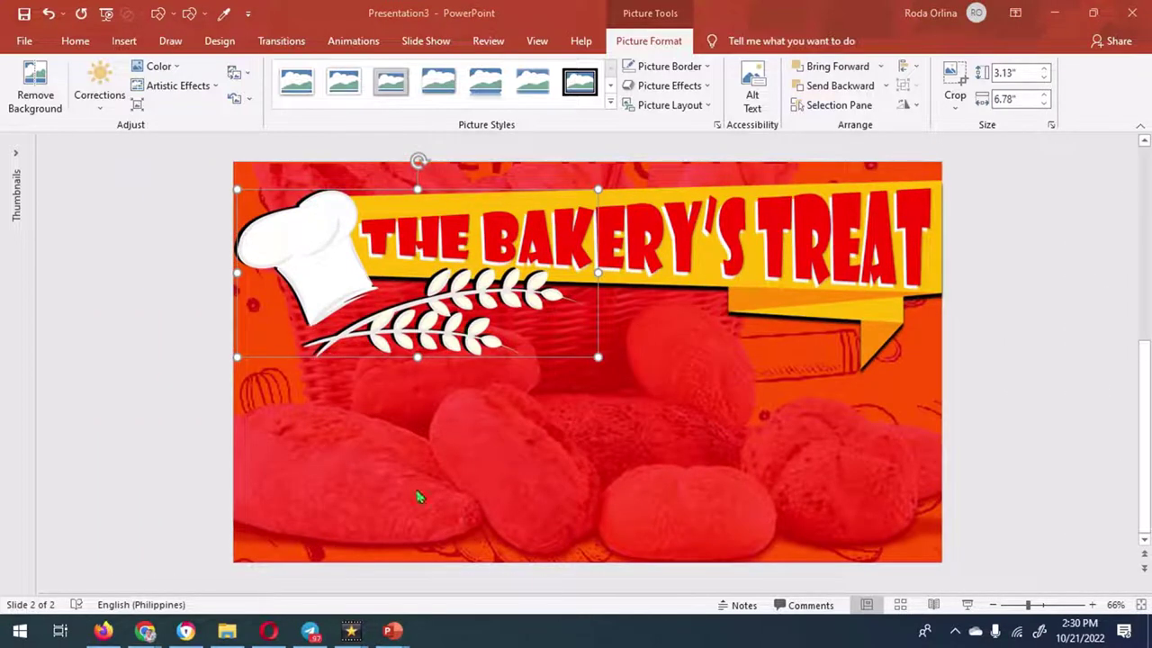
- Insert 1.png, 4.png and 5.png together from the MUDIRA folder onto the banner slide
{"action": "left_click", "coordinate": [123, 42]}
{"action": "left_click", "coordinate": [123, 90]}
{"action": "left_click", "coordinate": [147, 149]}
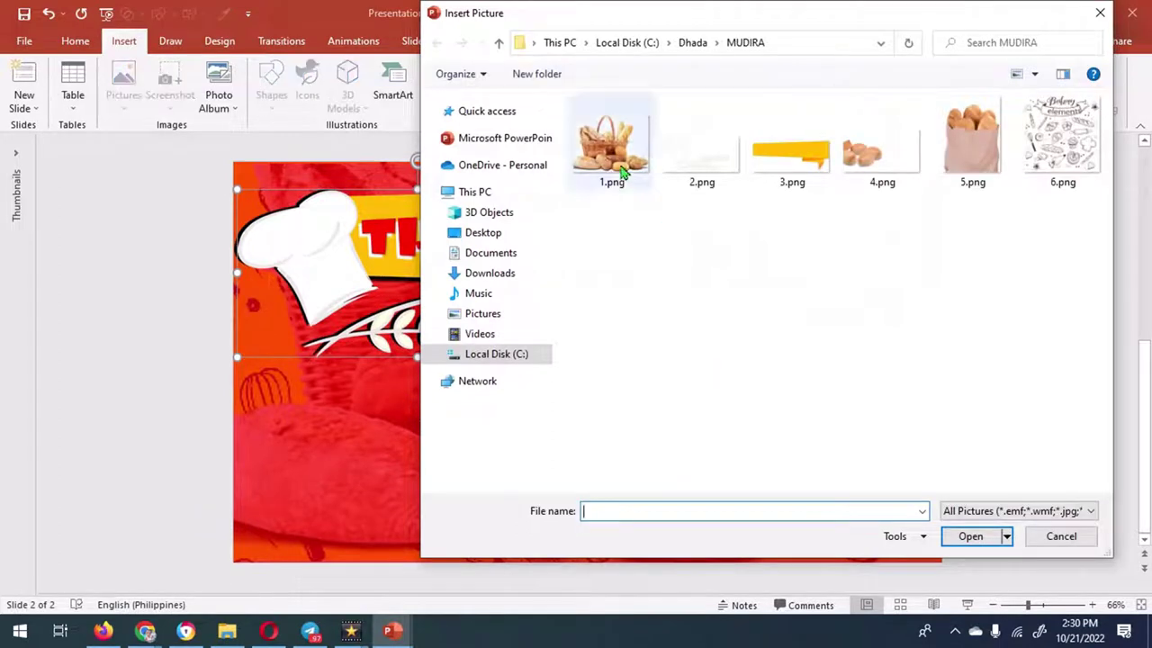
{"action": "left_click", "coordinate": [621, 167]}
{"action": "left_click", "coordinate": [863, 149], "text": "ctrl"}
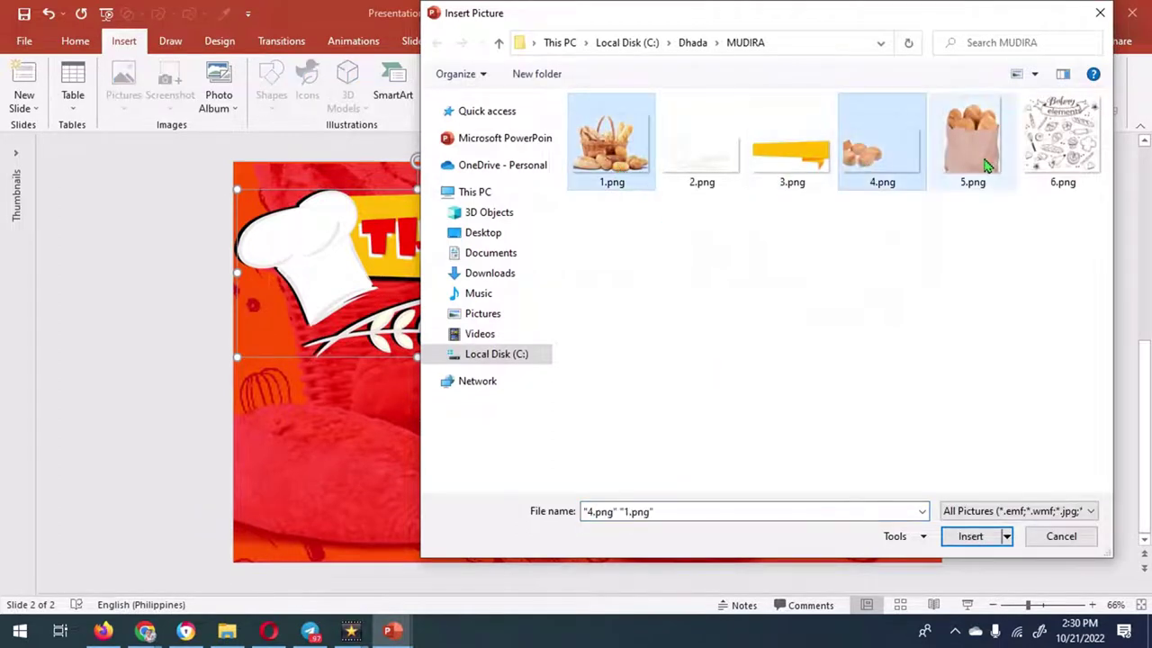
{"action": "left_click", "coordinate": [972, 144], "text": "ctrl"}
{"action": "left_click", "coordinate": [970, 536]}
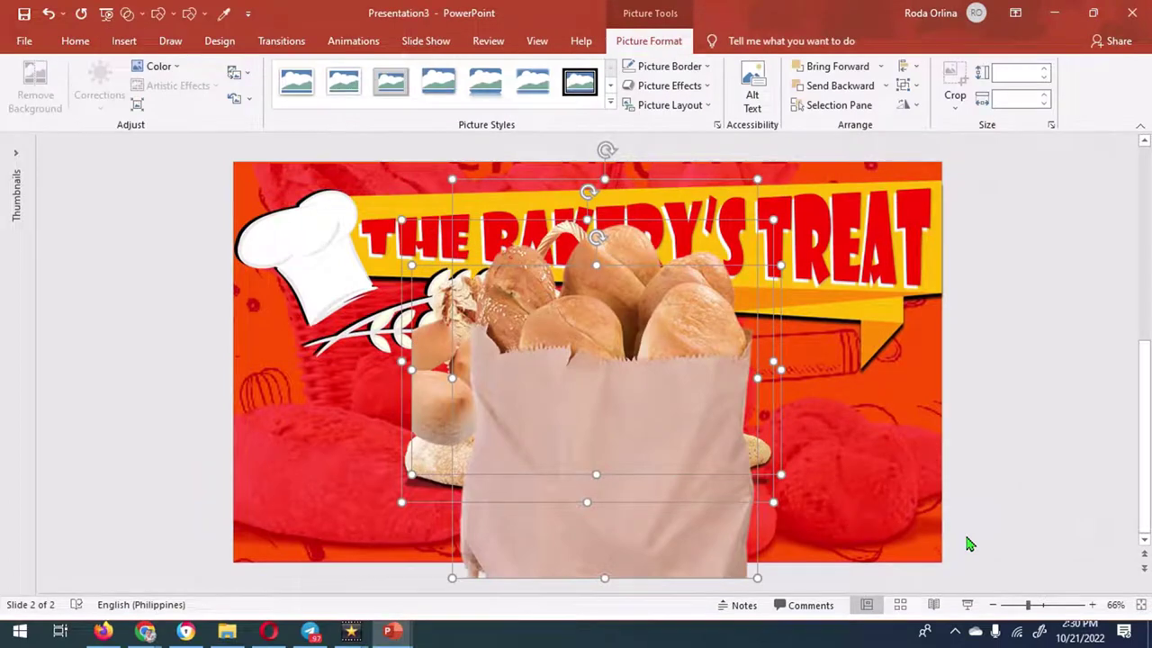
- Shrink the paper-bag photo and move it to the slide's lower-left
{"action": "left_click", "coordinate": [609, 411]}
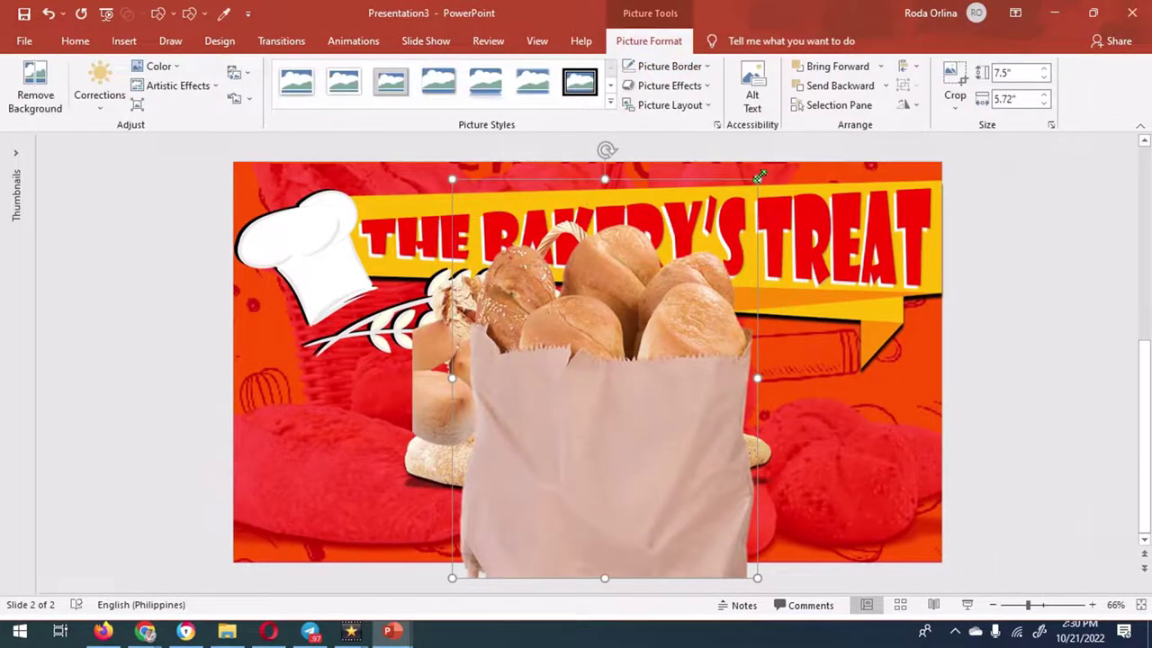
{"action": "left_click_drag", "start_coordinate": [759, 176], "coordinate": [656, 313]}
{"action": "left_click_drag", "start_coordinate": [606, 493], "coordinate": [367, 486]}
- Flip the central bread-pile photo horizontally
{"action": "left_click", "coordinate": [546, 415]}
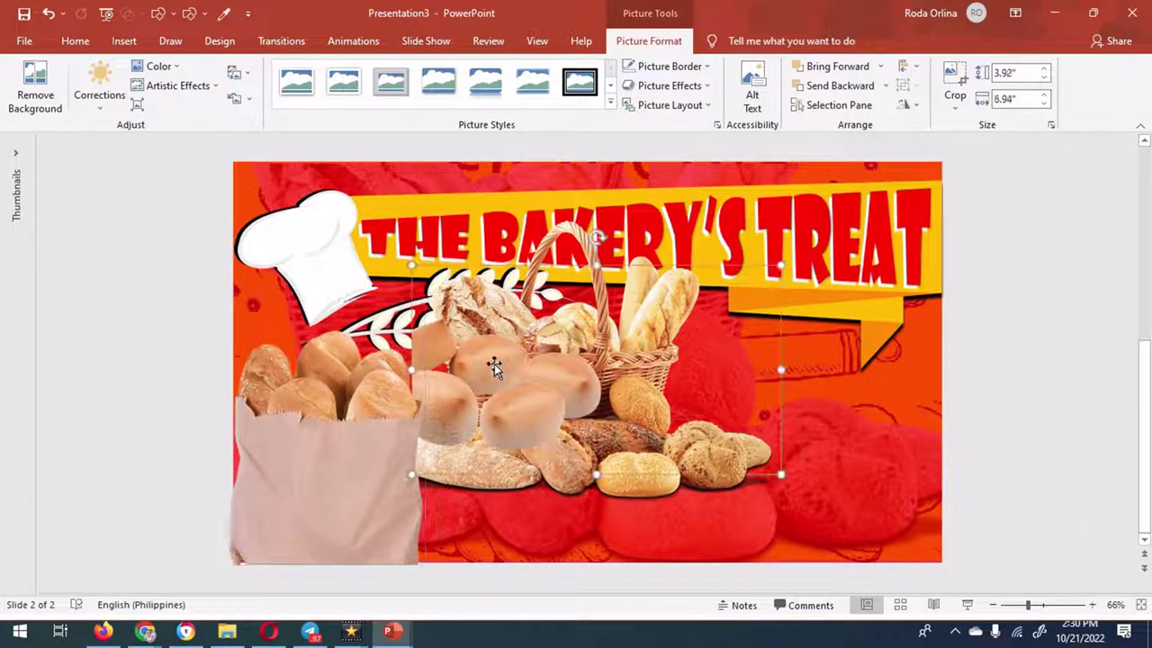
{"action": "left_click", "coordinate": [908, 104]}
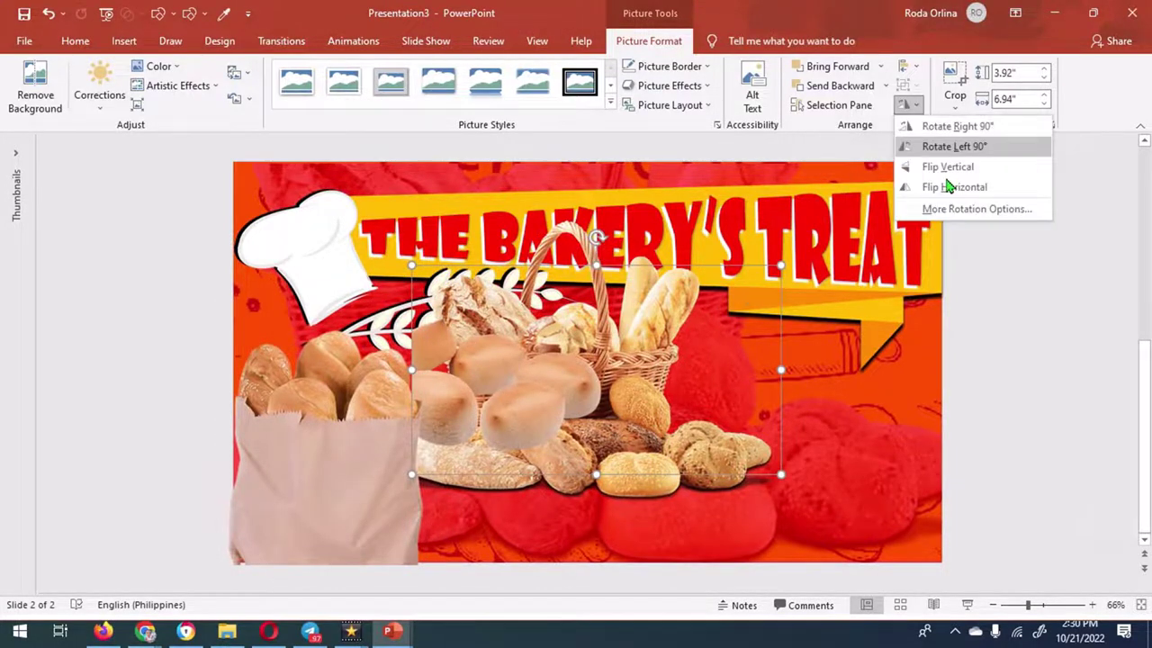
{"action": "left_click", "coordinate": [950, 186]}
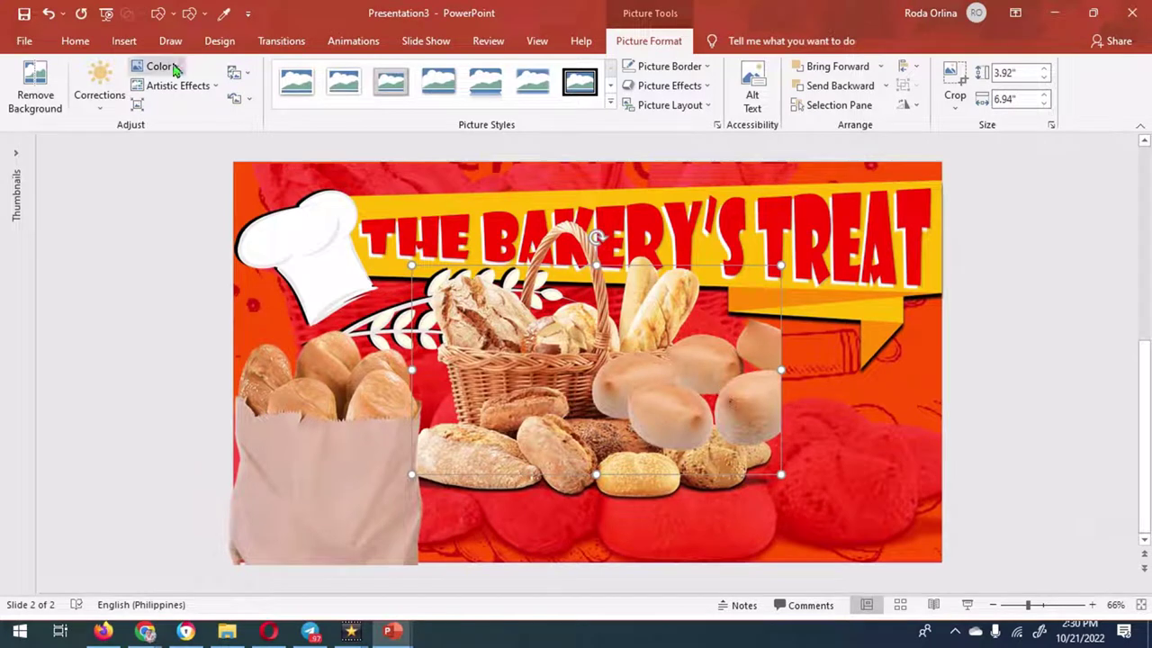
- Increase the colour saturation of the bread-pile and paper-bag photos
{"action": "left_click", "coordinate": [176, 69]}
{"action": "left_click", "coordinate": [505, 123]}
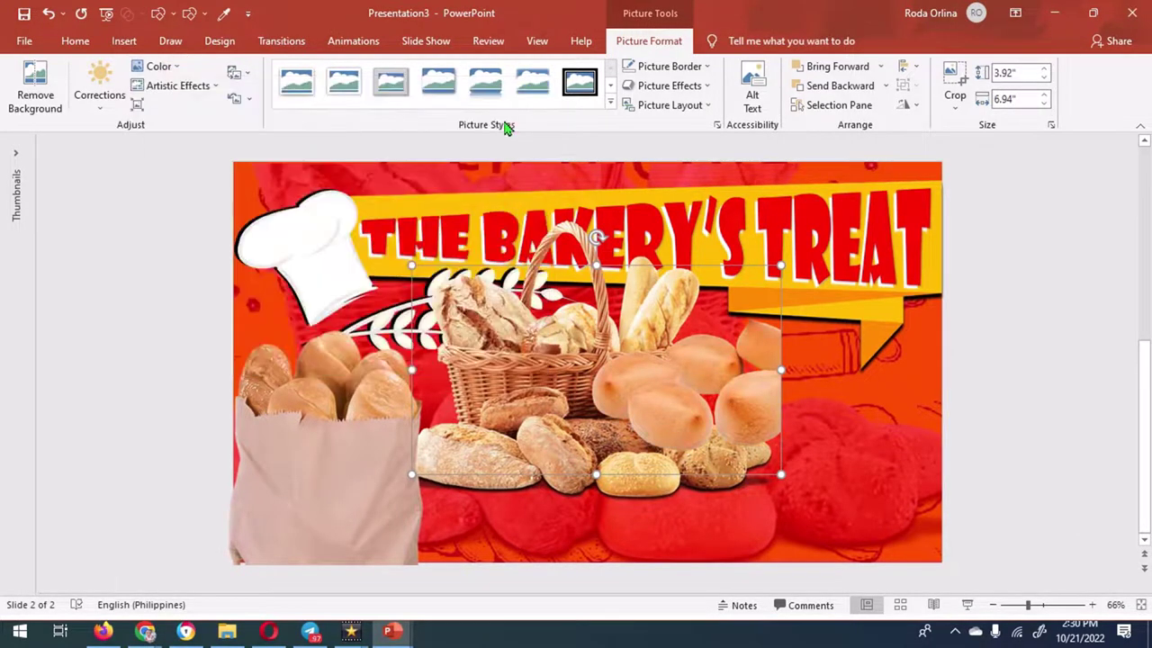
{"action": "left_click", "coordinate": [316, 426]}
{"action": "left_click", "coordinate": [175, 68]}
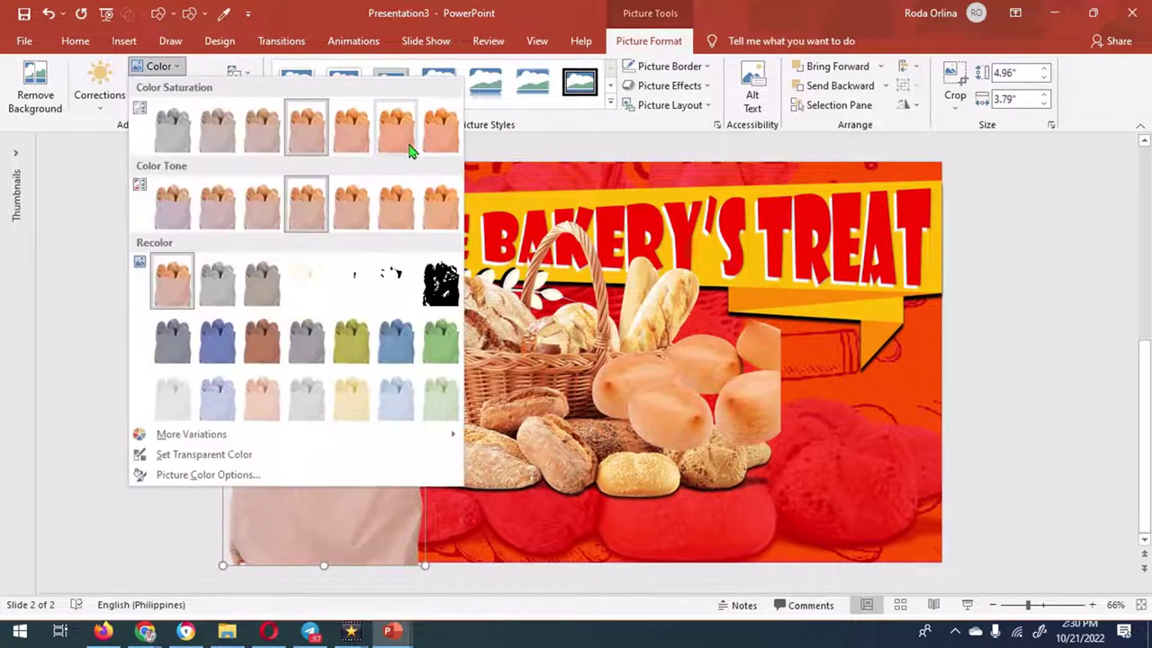
{"action": "left_click", "coordinate": [430, 137]}
- Enlarge the bread-rolls photo to 5.39 × 9.55 in and place it at the bottom-right
{"action": "left_click", "coordinate": [692, 427]}
{"action": "left_click_drag", "start_coordinate": [692, 428], "coordinate": [881, 493]}
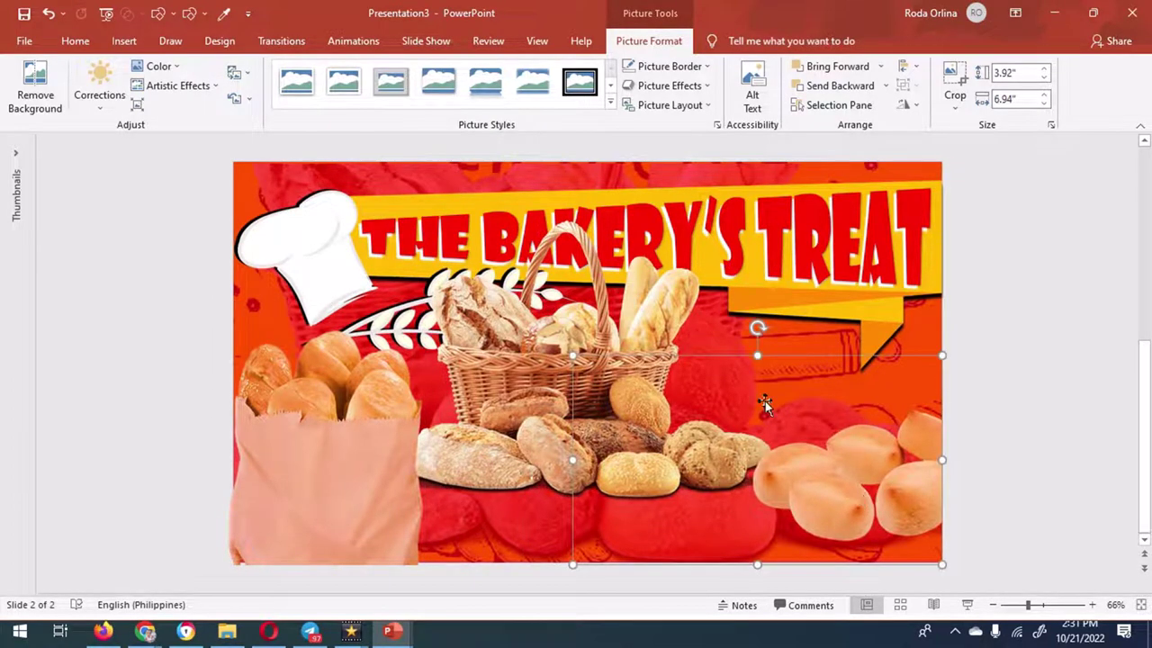
{"action": "left_click_drag", "start_coordinate": [573, 354], "coordinate": [478, 297]}
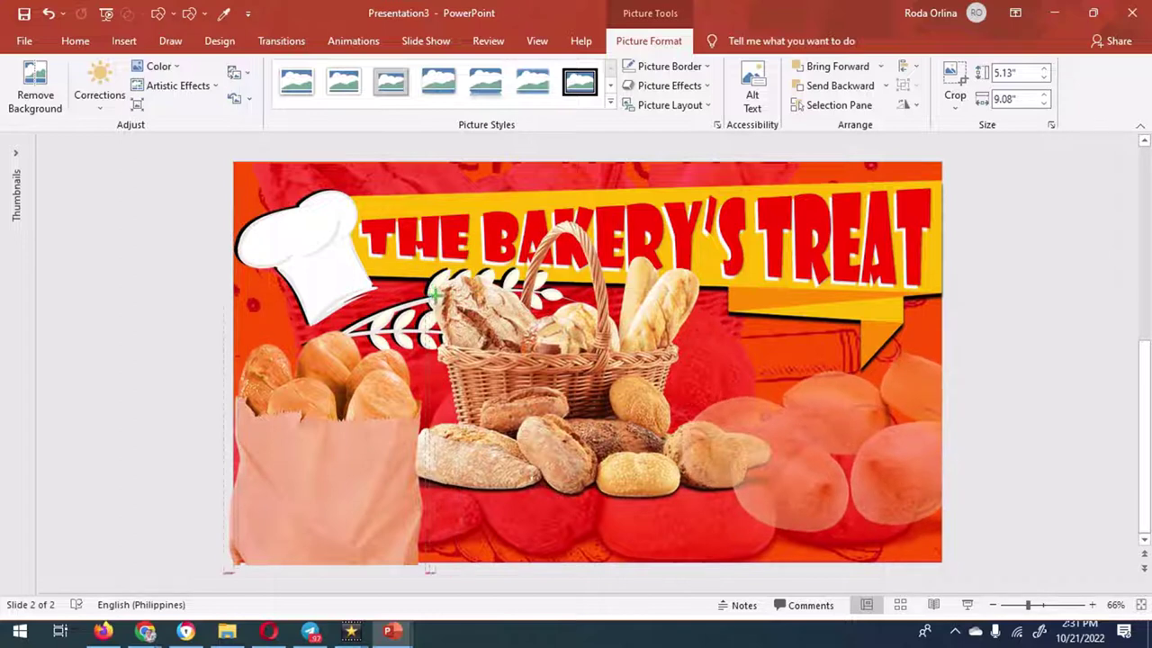
{"action": "left_click_drag", "start_coordinate": [459, 290], "coordinate": [434, 277]}
{"action": "left_click_drag", "start_coordinate": [828, 483], "coordinate": [827, 496]}
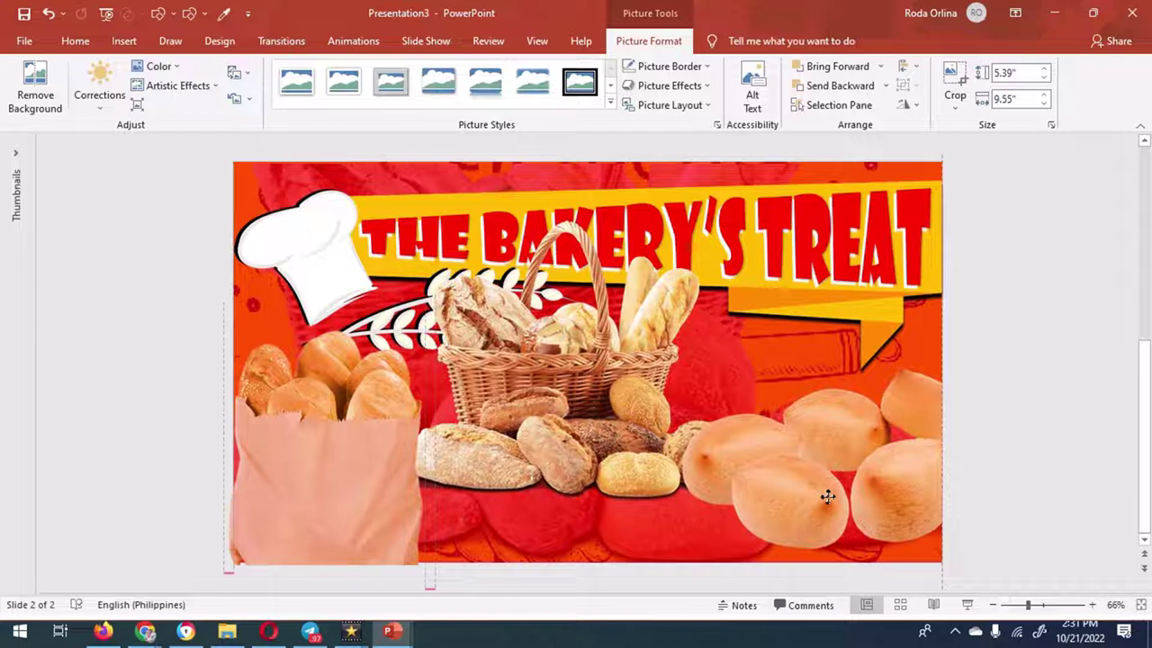
{"action": "left_click_drag", "start_coordinate": [827, 497], "coordinate": [827, 486]}
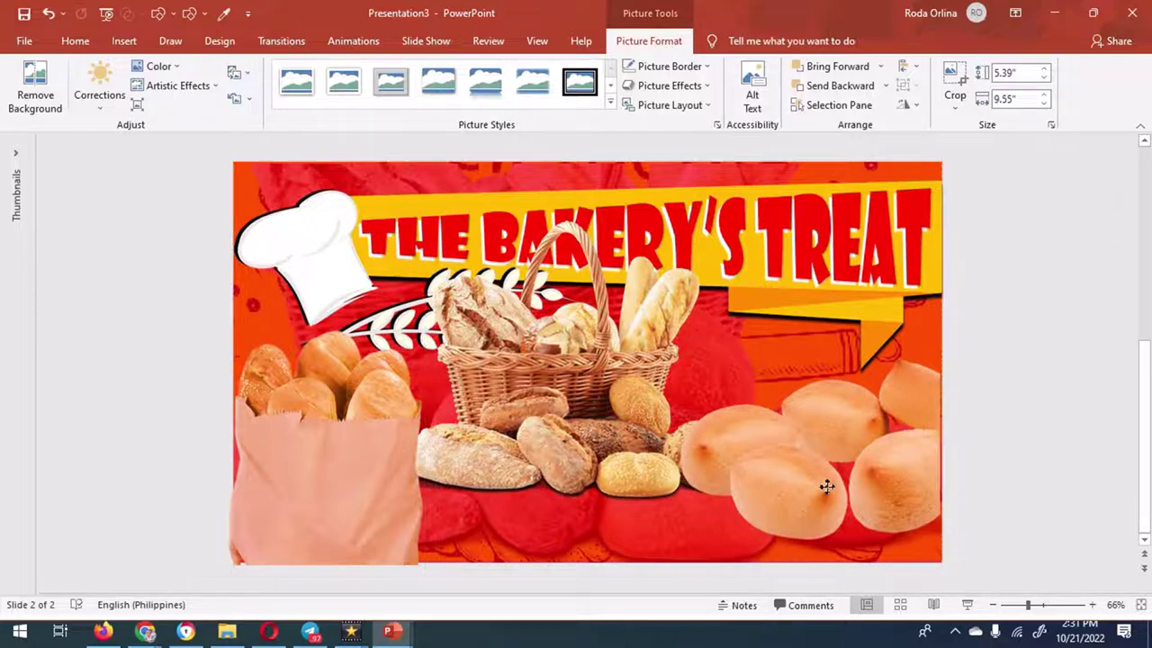
{"action": "left_click", "coordinate": [800, 473]}
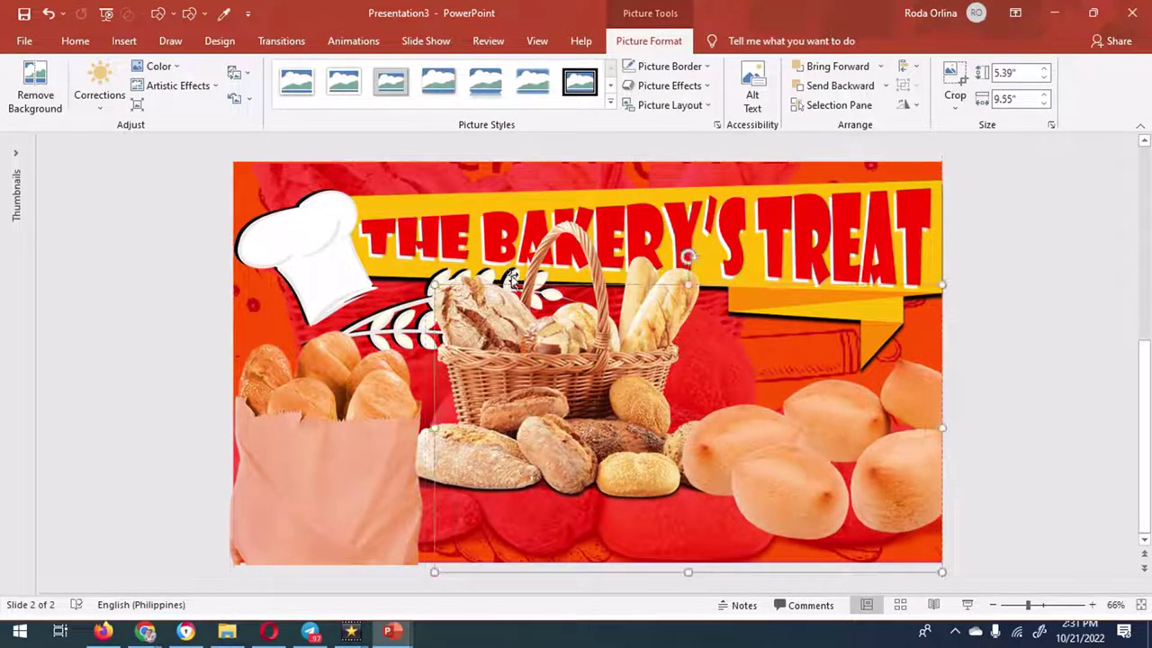
- Crop the left side off the bread-rolls photo
{"action": "left_click", "coordinate": [954, 79]}
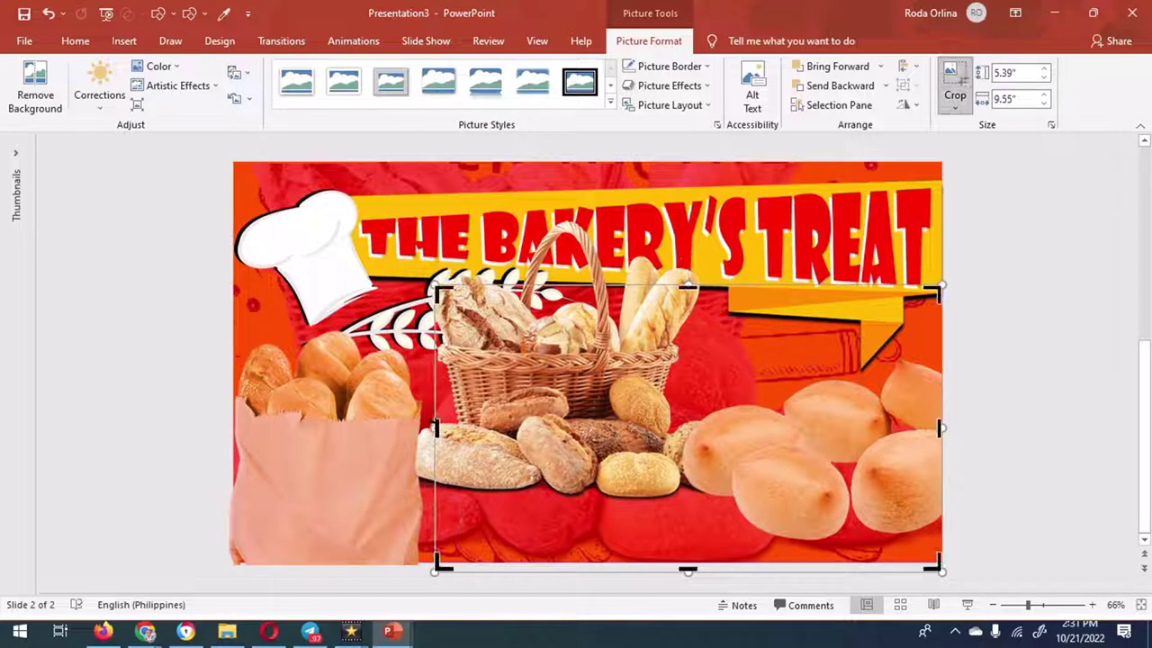
{"action": "left_click_drag", "start_coordinate": [435, 428], "coordinate": [669, 441]}
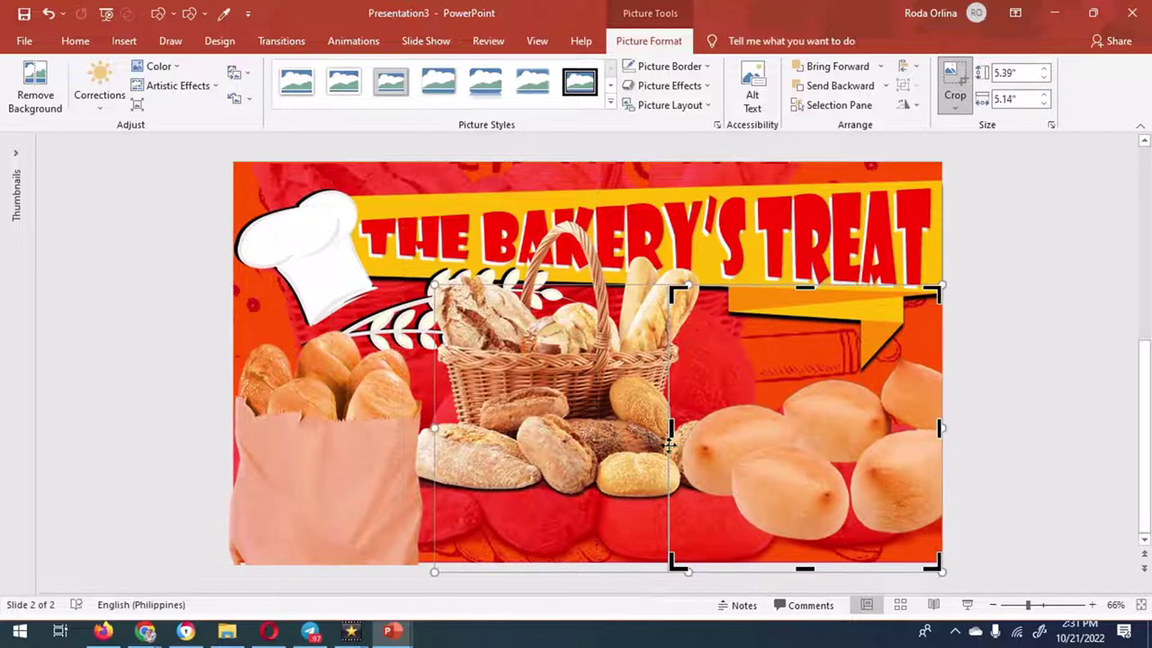
{"action": "left_click", "coordinate": [804, 268]}
- Bring the basket photo forward, lower it, and cut the basket and bag photos to restack them
{"action": "left_click", "coordinate": [558, 359]}
{"action": "left_click", "coordinate": [823, 66]}
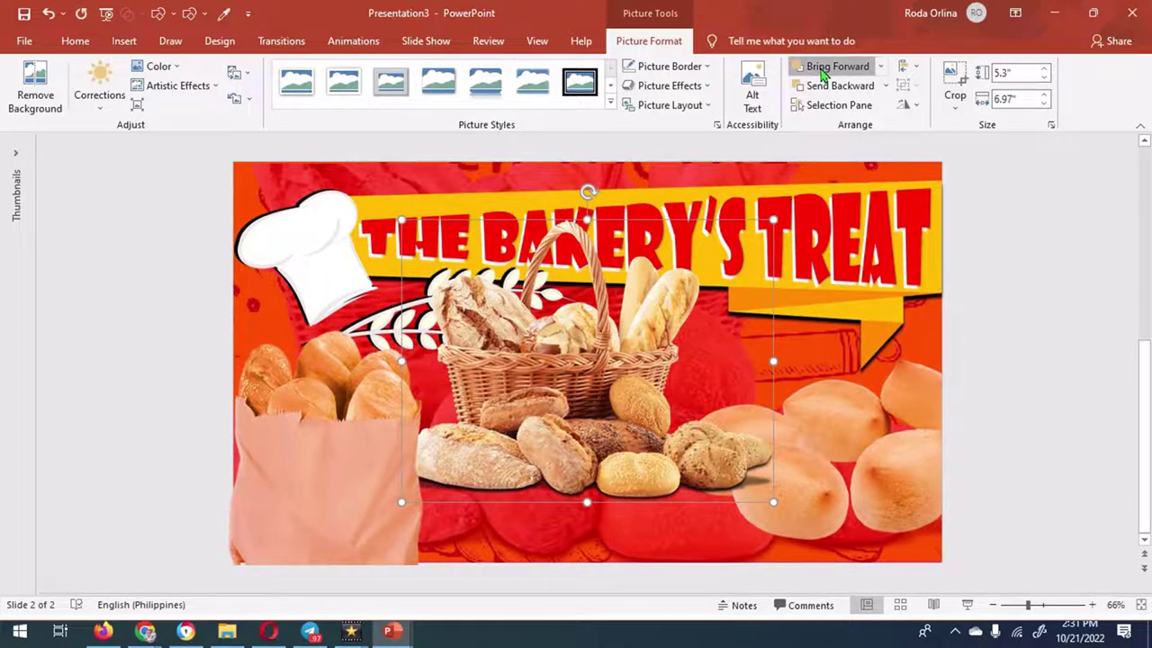
{"action": "mouse_move", "coordinate": [555, 421]}
{"action": "left_mouse_down"}
{"action": "mouse_move", "coordinate": [569, 452]}
{"action": "mouse_move", "coordinate": [560, 474]}
{"action": "left_mouse_up"}
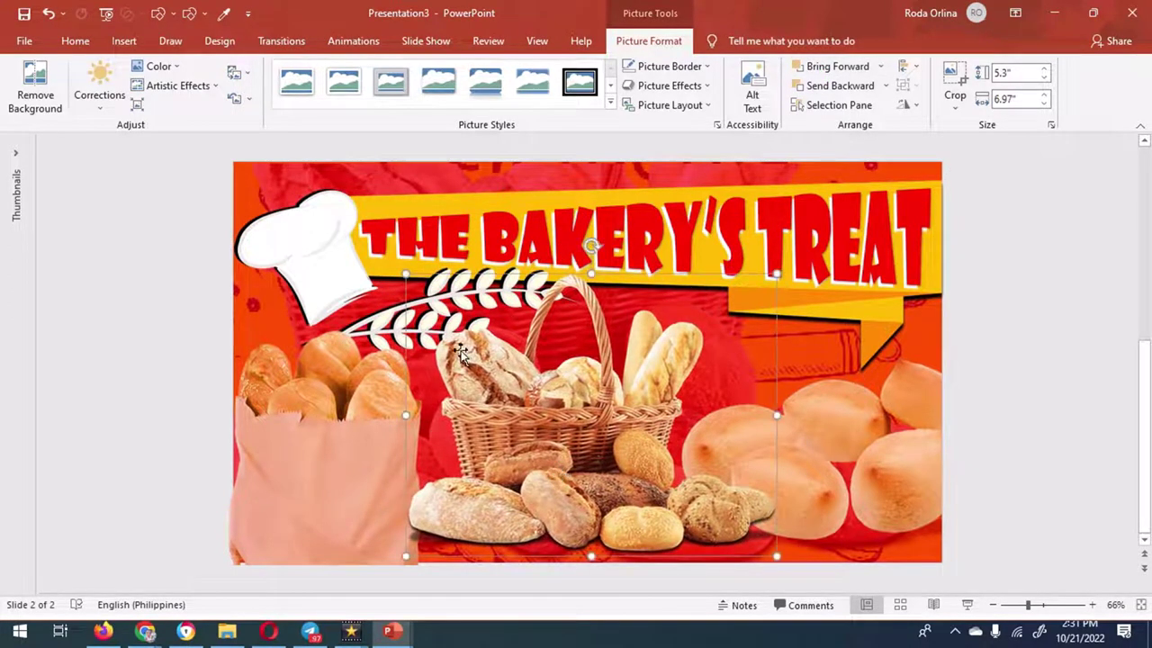
{"action": "key", "text": "Delete"}
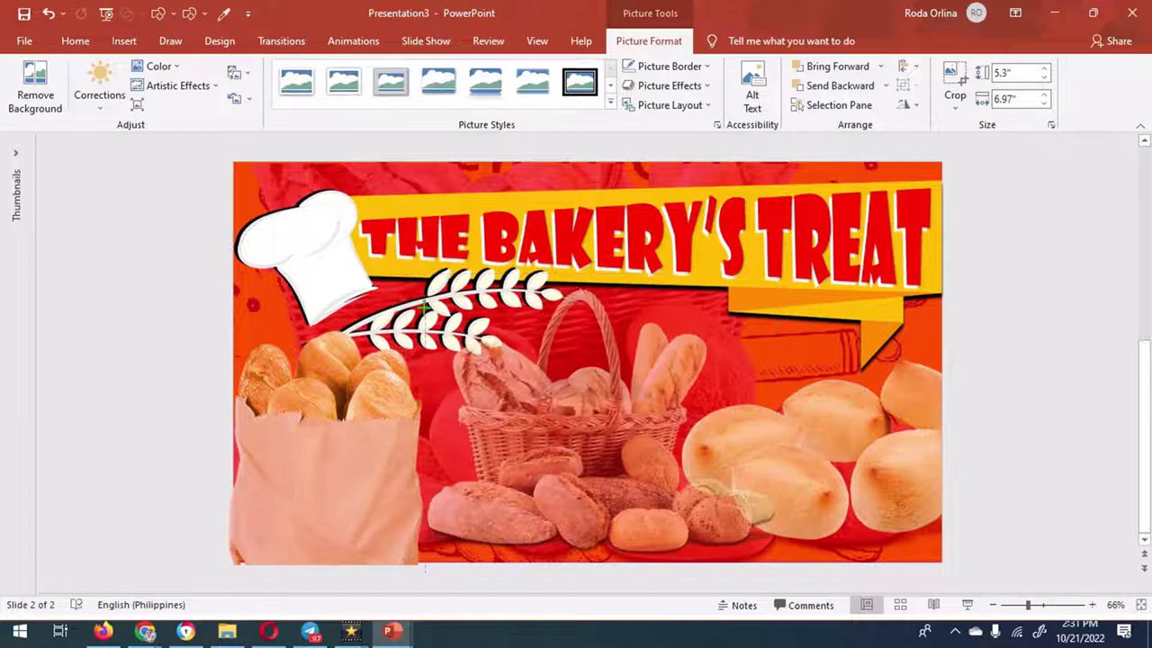
{"action": "left_click", "coordinate": [352, 441]}
{"action": "key", "text": "Delete"}
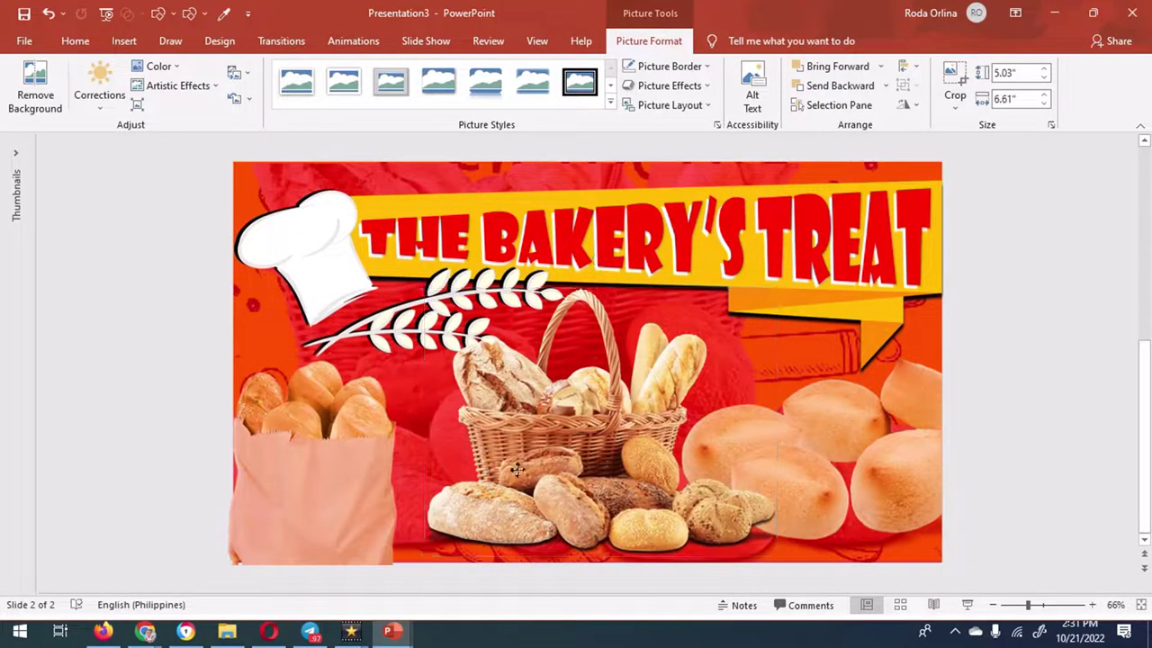
- Align the basket and paper-bag photos side by side and resize the basket
{"action": "left_click_drag", "start_coordinate": [521, 470], "coordinate": [496, 472]}
{"action": "left_click_drag", "start_coordinate": [326, 507], "coordinate": [319, 507]}
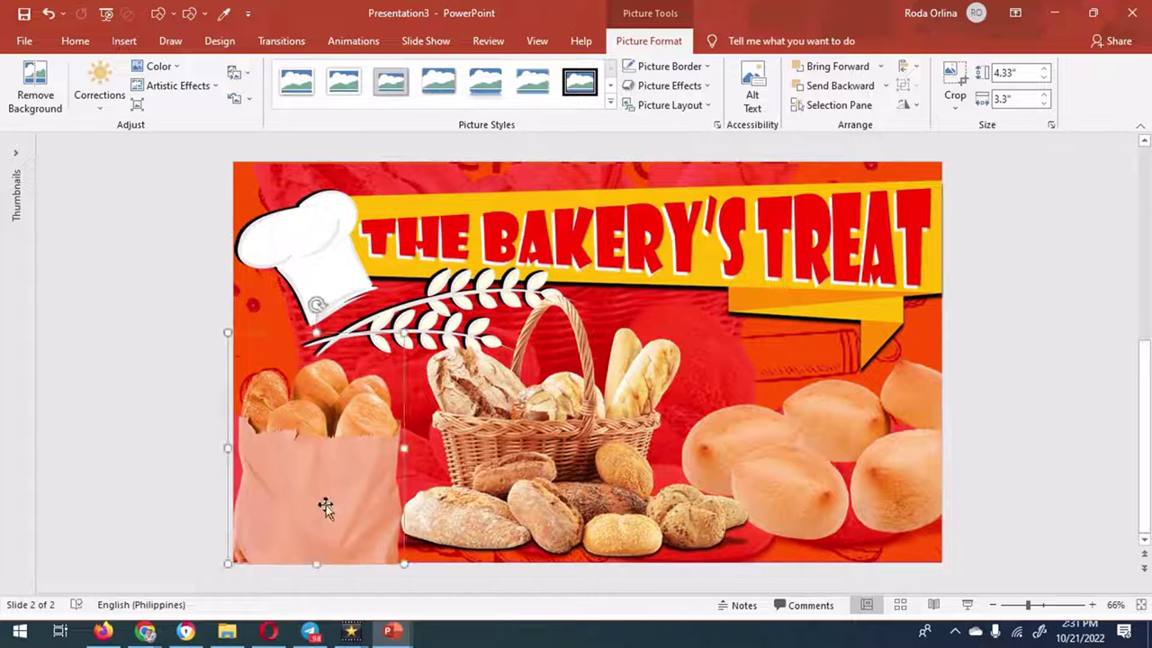
{"action": "left_click_drag", "start_coordinate": [322, 508], "coordinate": [326, 507]}
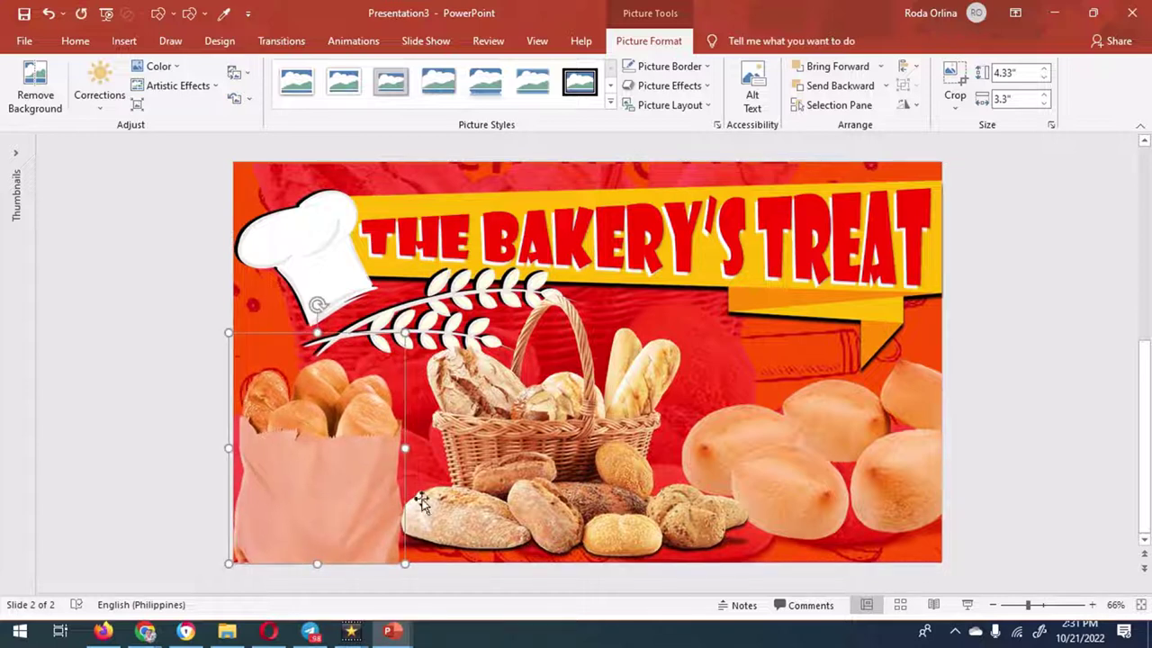
{"action": "left_click", "coordinate": [554, 463]}
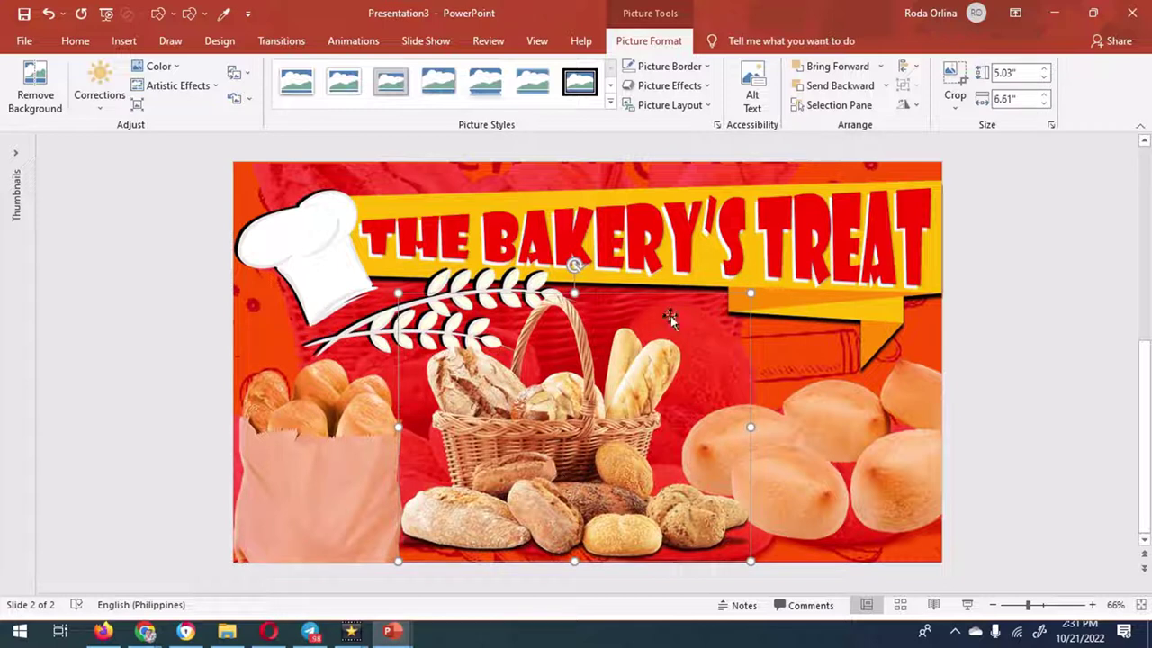
{"action": "left_click_drag", "start_coordinate": [749, 294], "coordinate": [736, 306]}
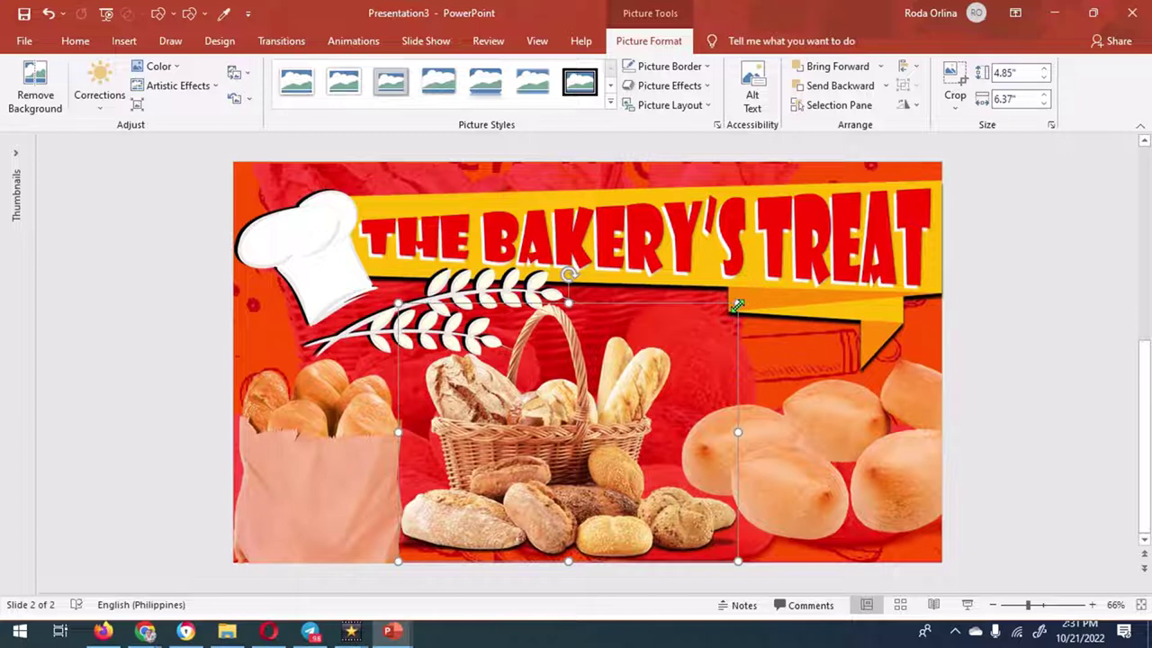
{"action": "left_click_drag", "start_coordinate": [736, 306], "coordinate": [736, 308]}
- Resize the rolls photo and fit the basket to 4.86 × 6.39 in between bag and rolls
{"action": "left_click", "coordinate": [786, 473]}
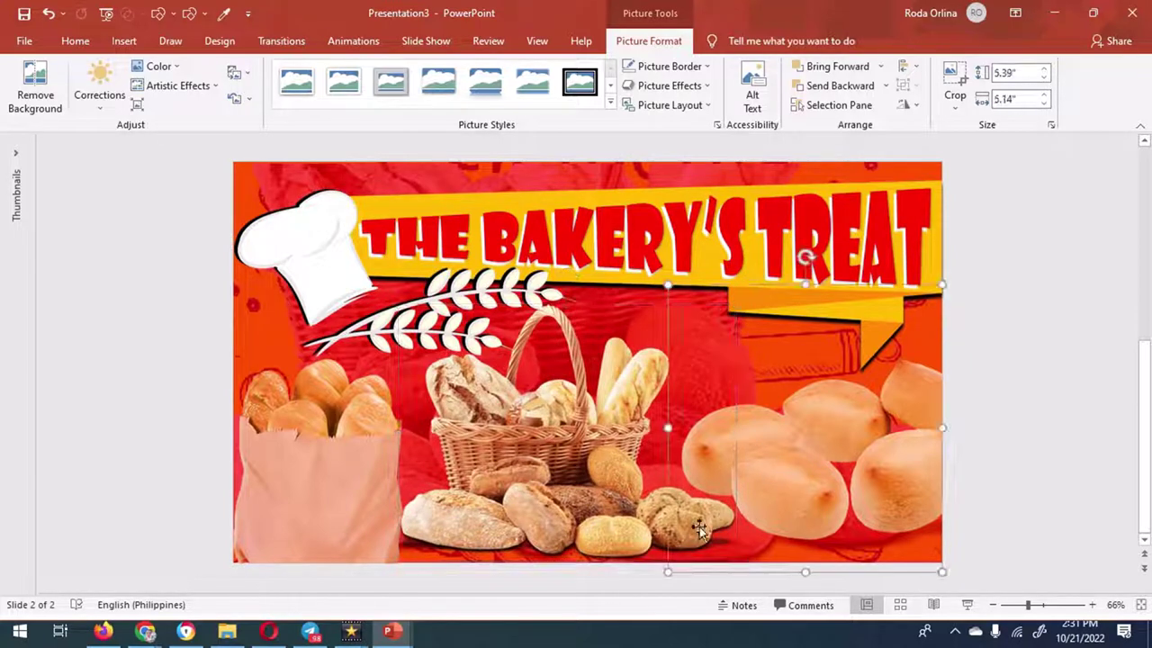
{"action": "left_click_drag", "start_coordinate": [666, 568], "coordinate": [659, 577]}
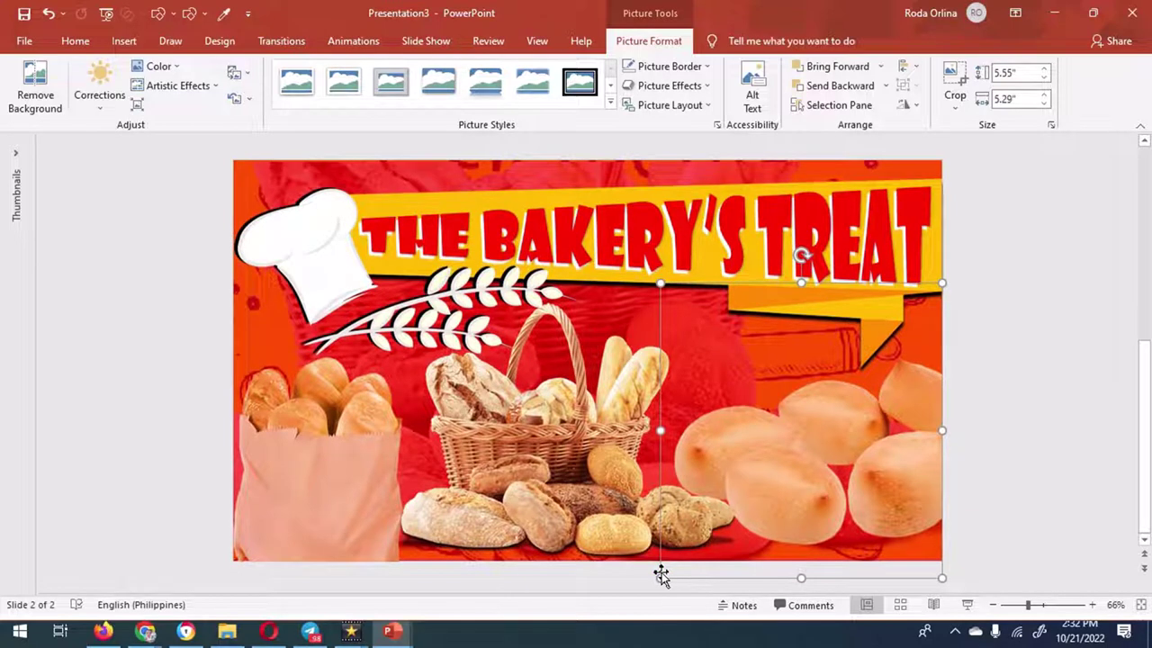
{"action": "left_click", "coordinate": [602, 484]}
{"action": "left_click_drag", "start_coordinate": [602, 484], "coordinate": [603, 484]}
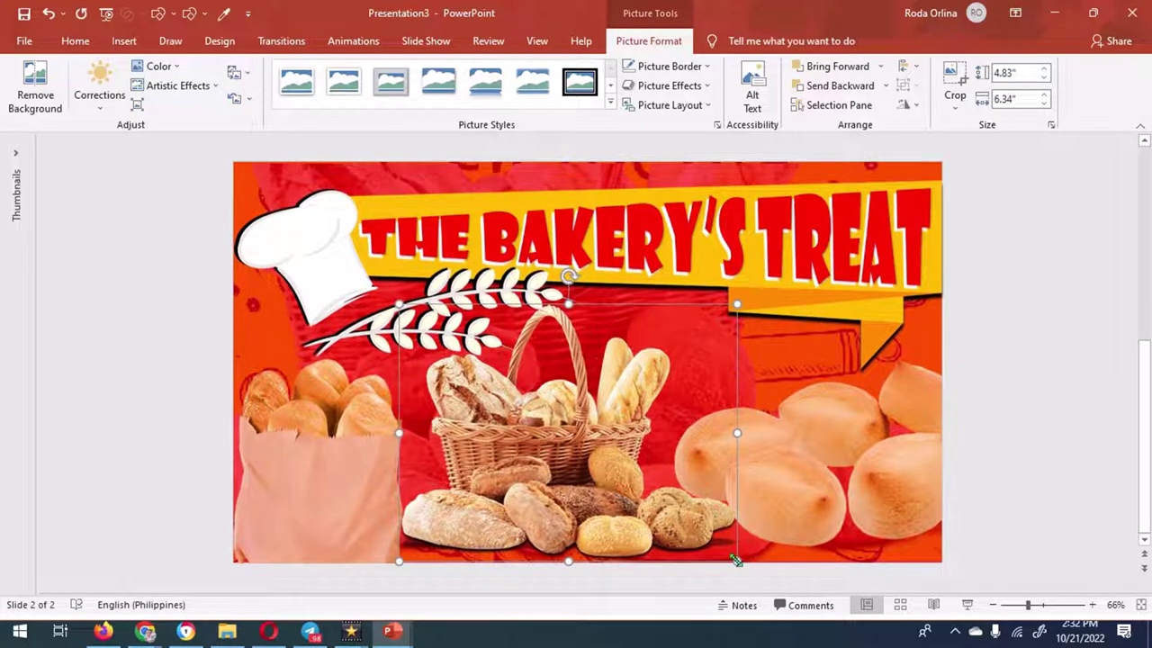
{"action": "left_click_drag", "start_coordinate": [737, 562], "coordinate": [739, 563]}
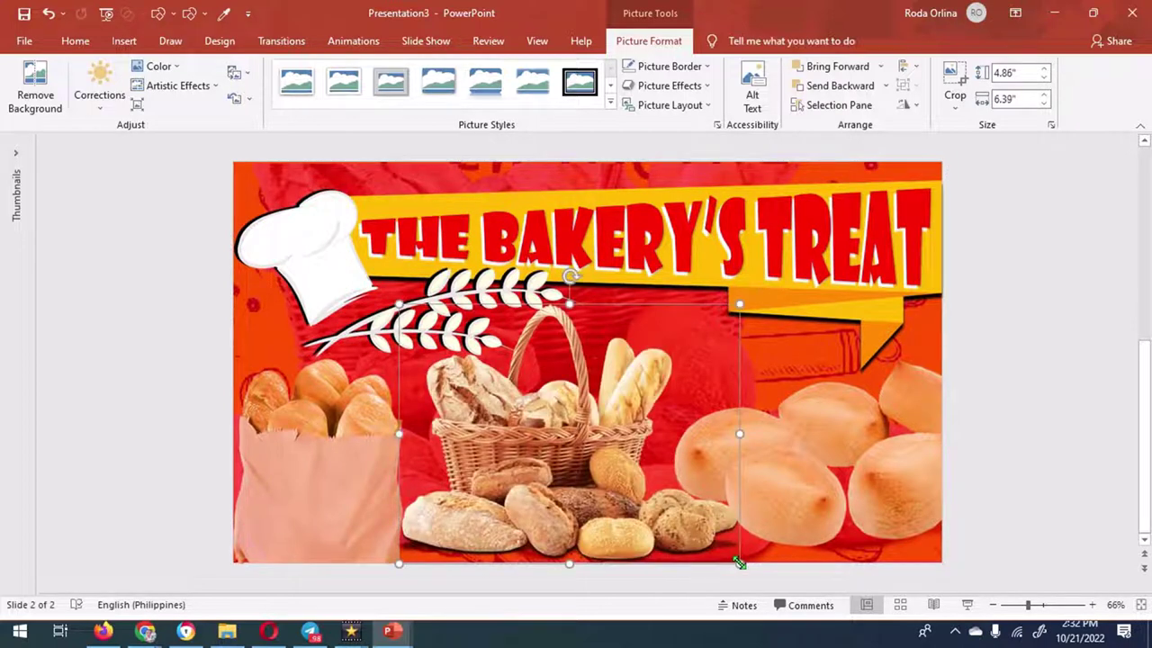
{"action": "key", "text": "Up"}
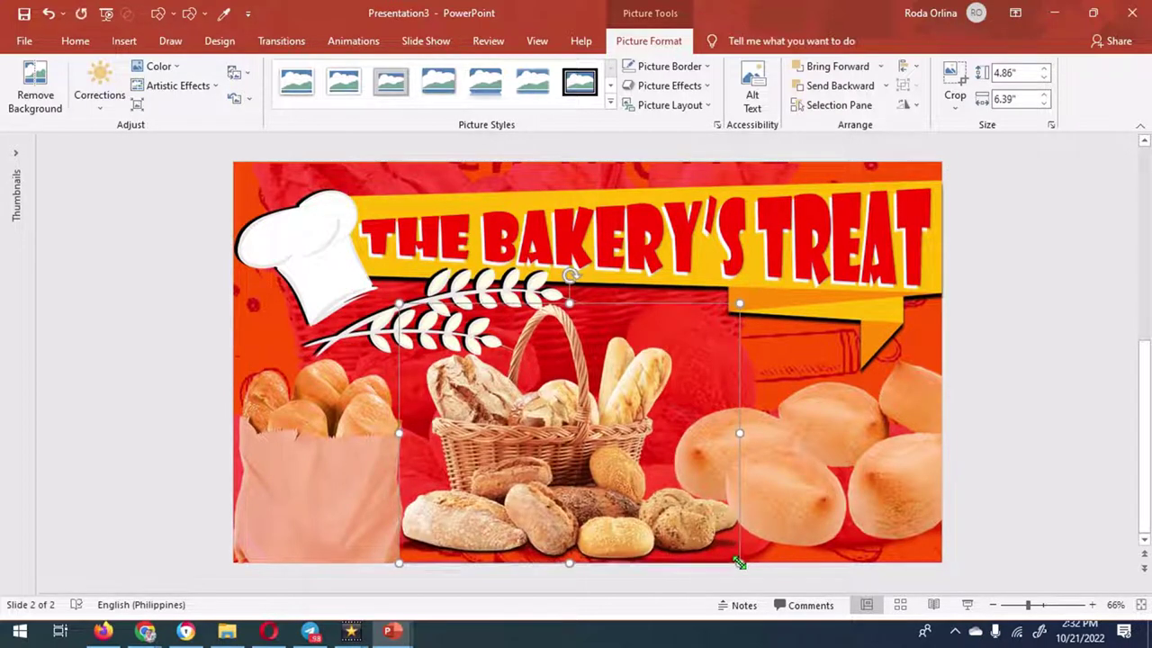
{"action": "key", "text": "ctrl+Left"}
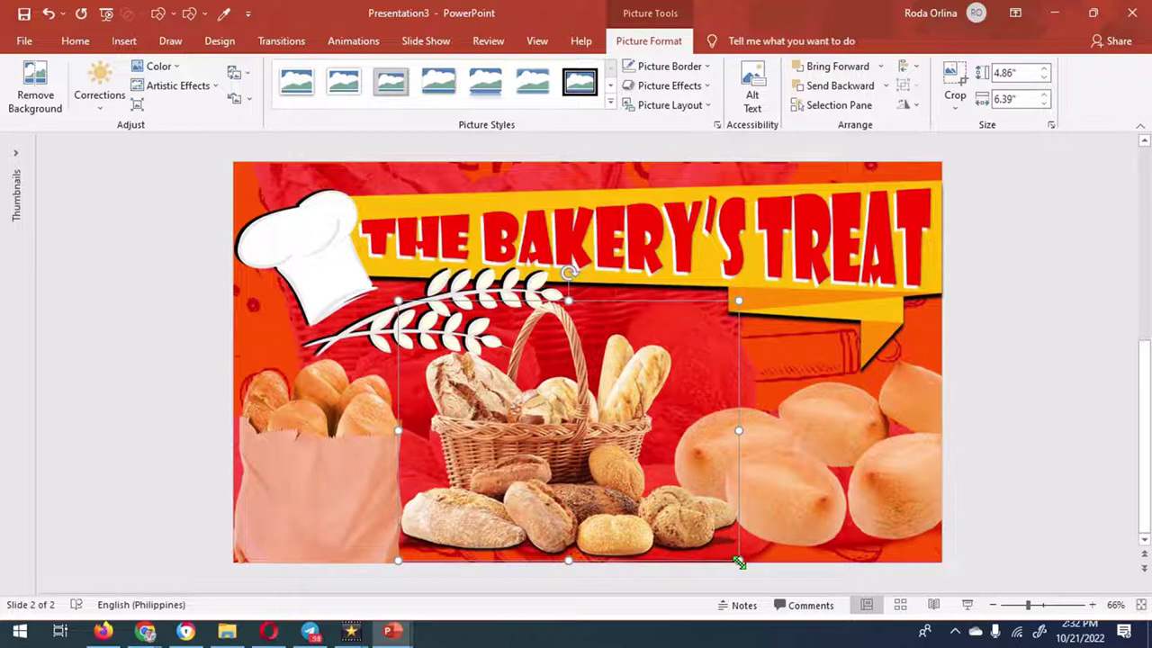
- Apply the strongest colour saturation to the bread basket photo
{"action": "left_click", "coordinate": [157, 67]}
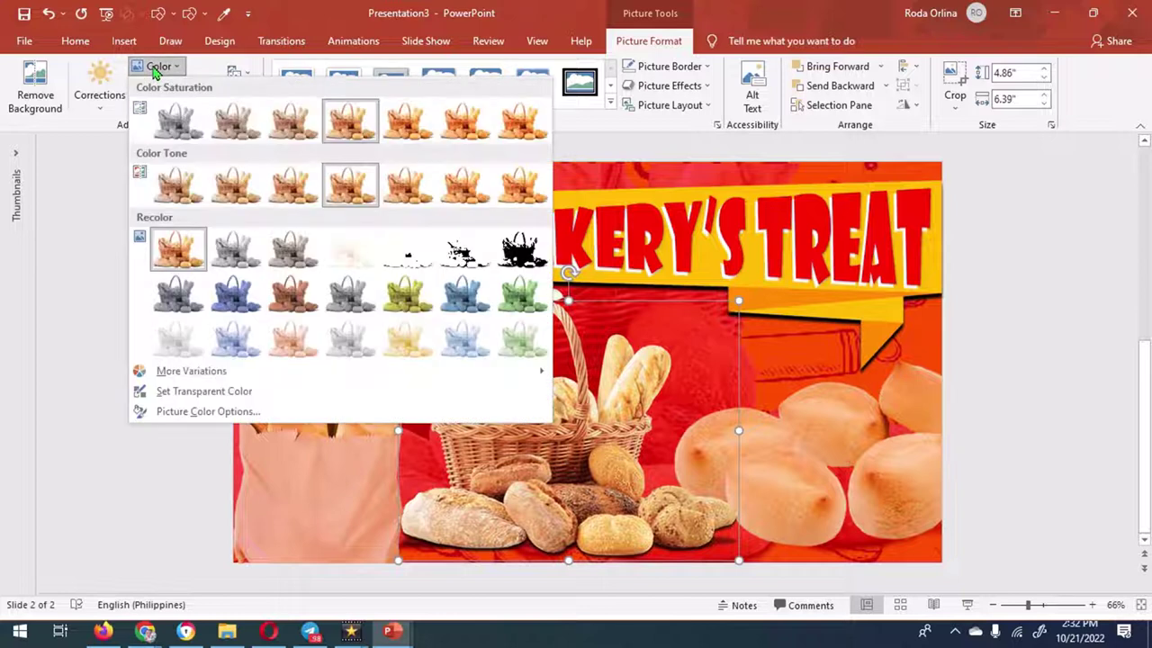
{"action": "left_click", "coordinate": [518, 128]}
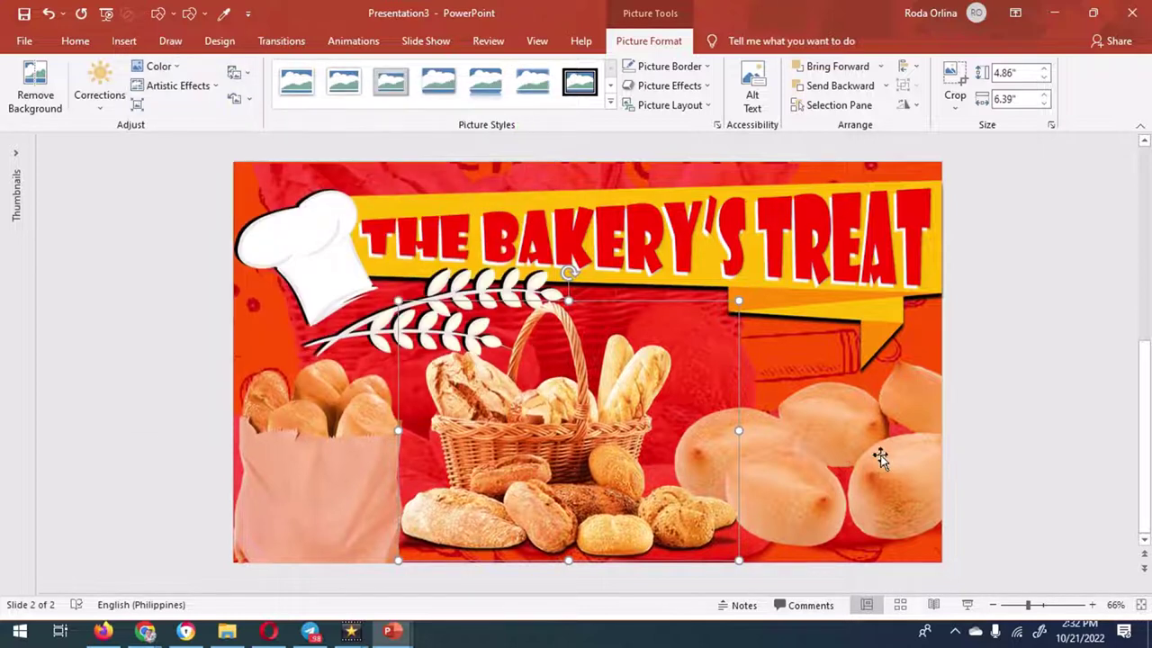
{"action": "left_click", "coordinate": [880, 457]}
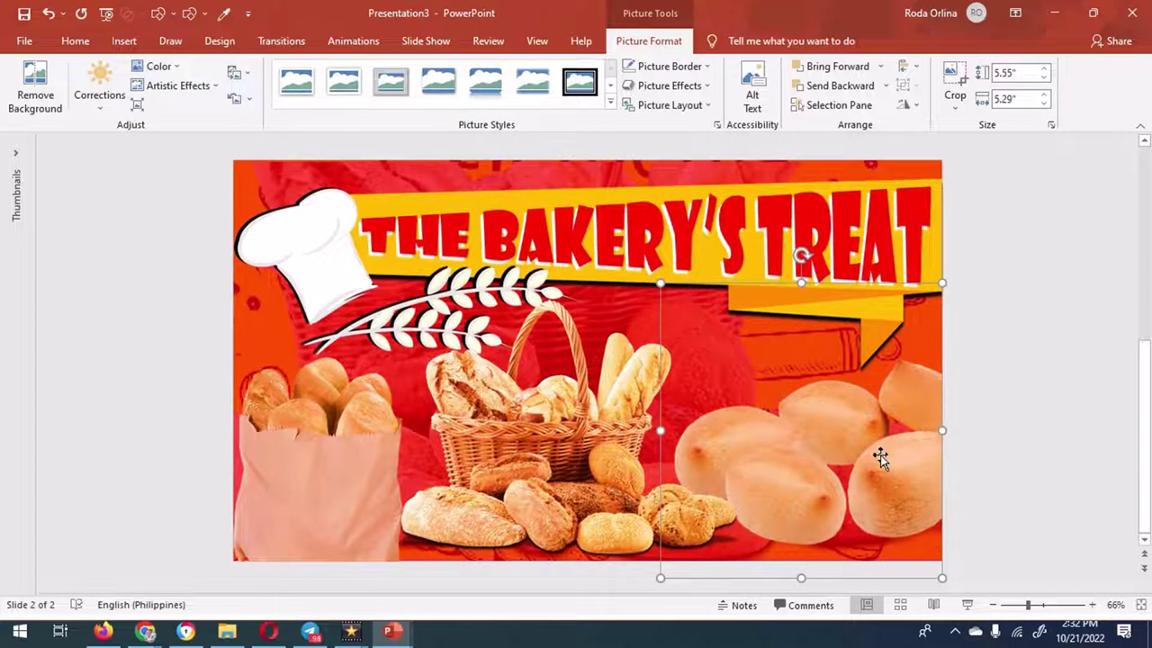
{"action": "left_click", "coordinate": [320, 489]}
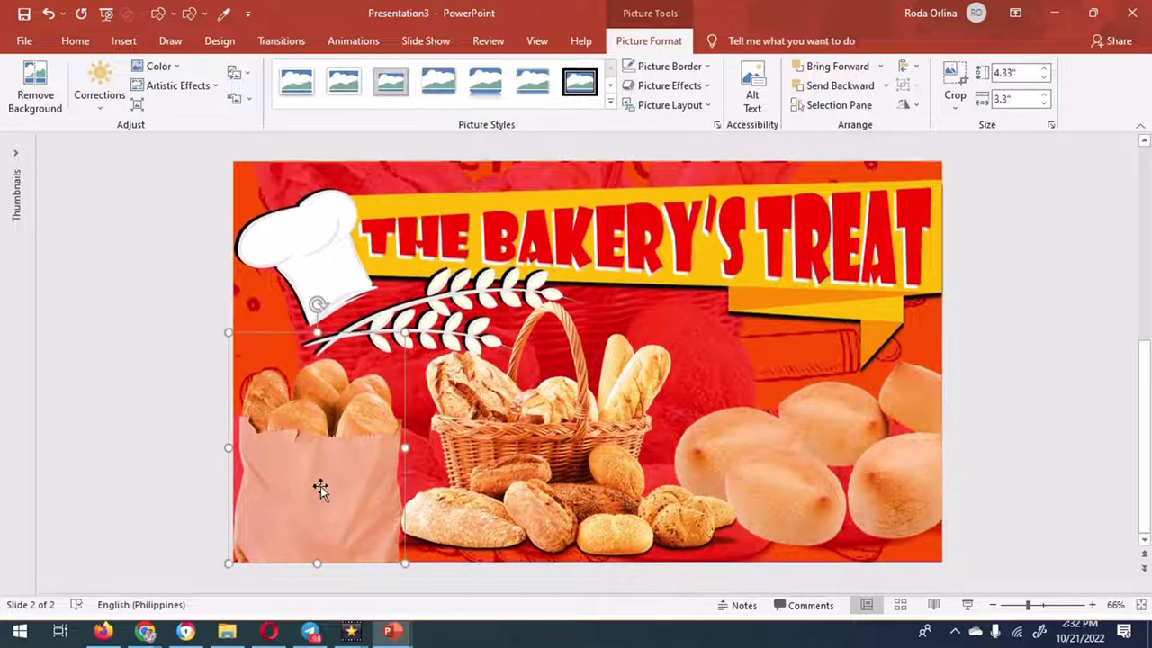
{"action": "left_click", "coordinate": [1048, 429]}
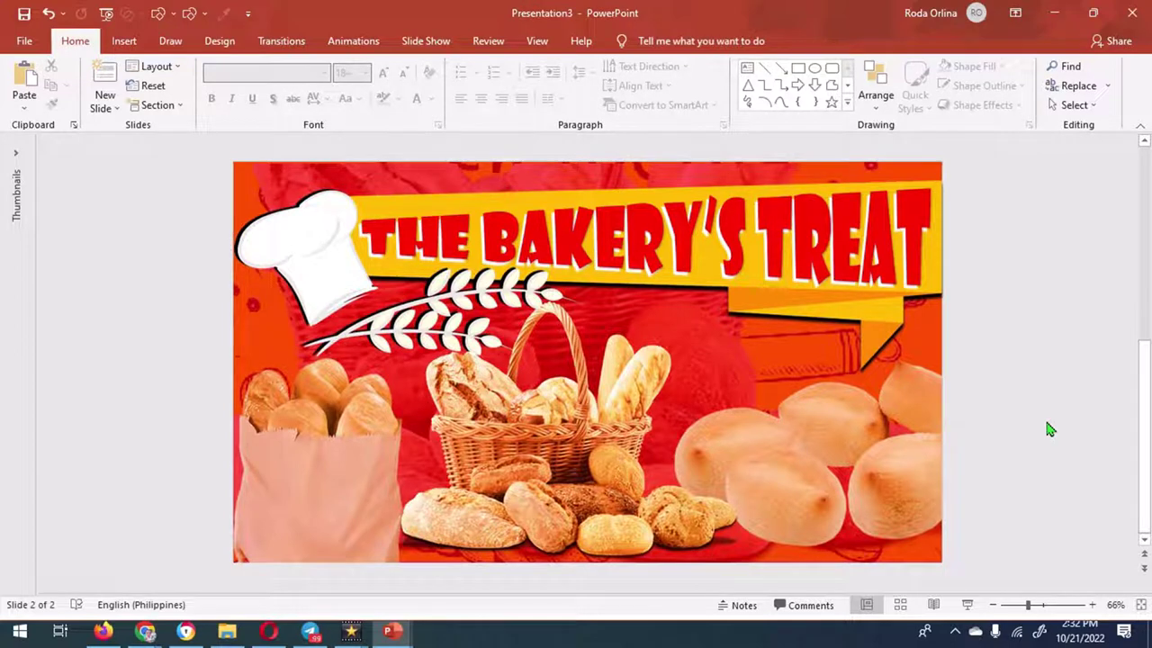
- Enlarge the basket photo to 4.82 × 6.33 in and the paper-bag photo to 4.44 × 3.39 in
{"action": "left_click", "coordinate": [581, 402]}
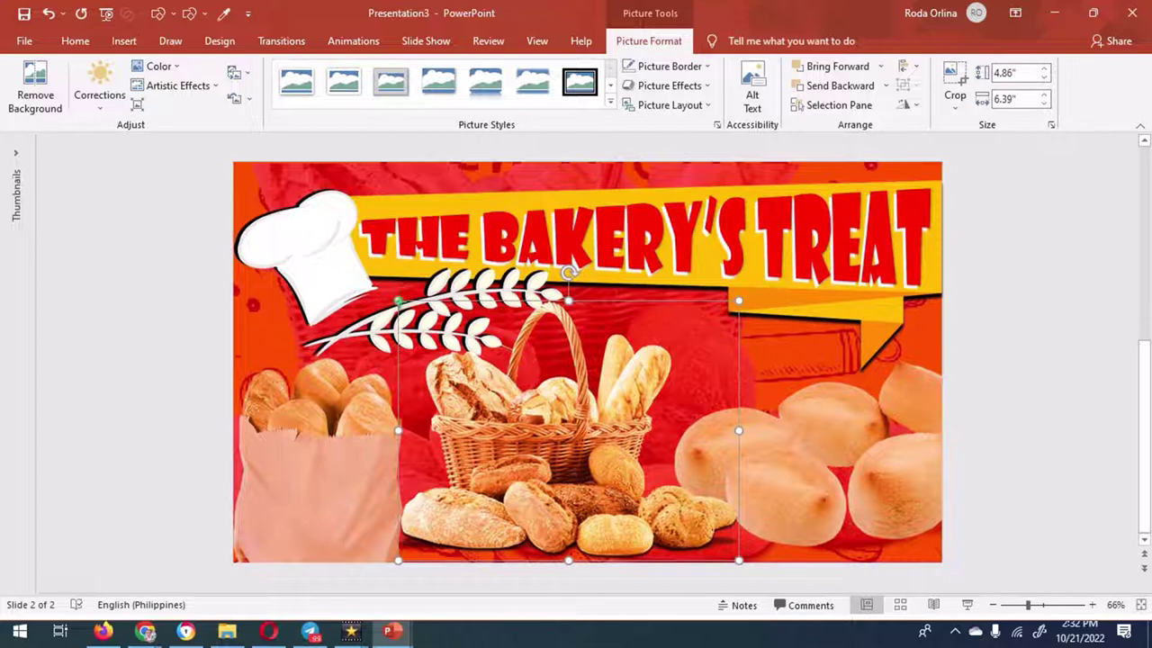
{"action": "left_click_drag", "start_coordinate": [398, 300], "coordinate": [404, 305]}
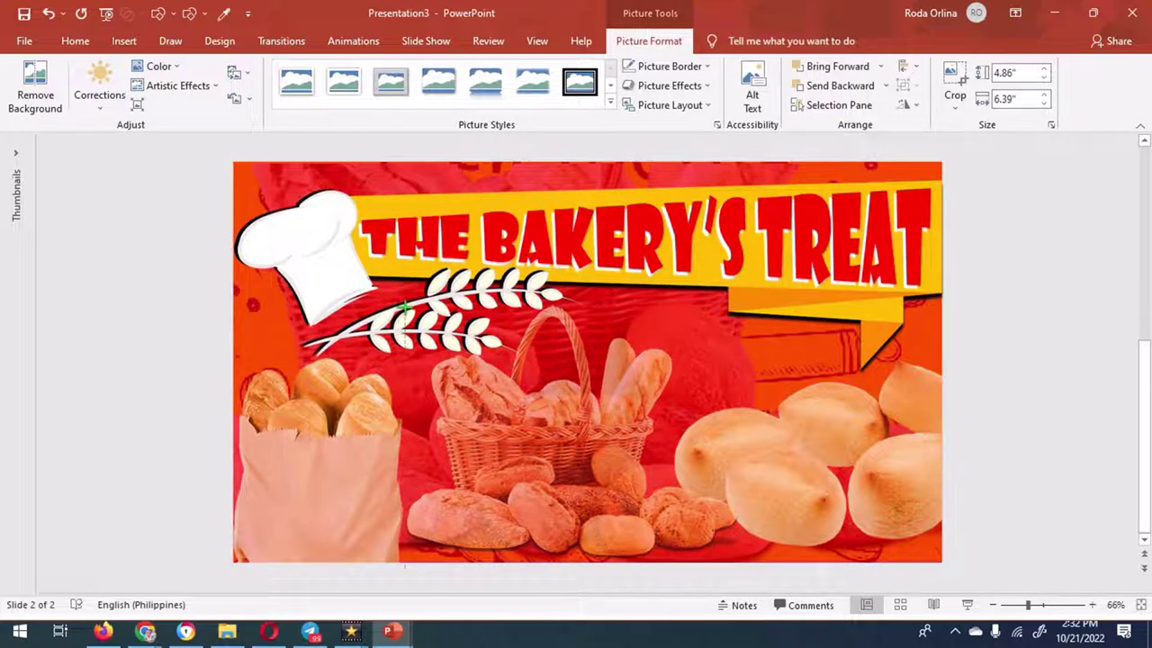
{"action": "left_click_drag", "start_coordinate": [405, 305], "coordinate": [412, 315]}
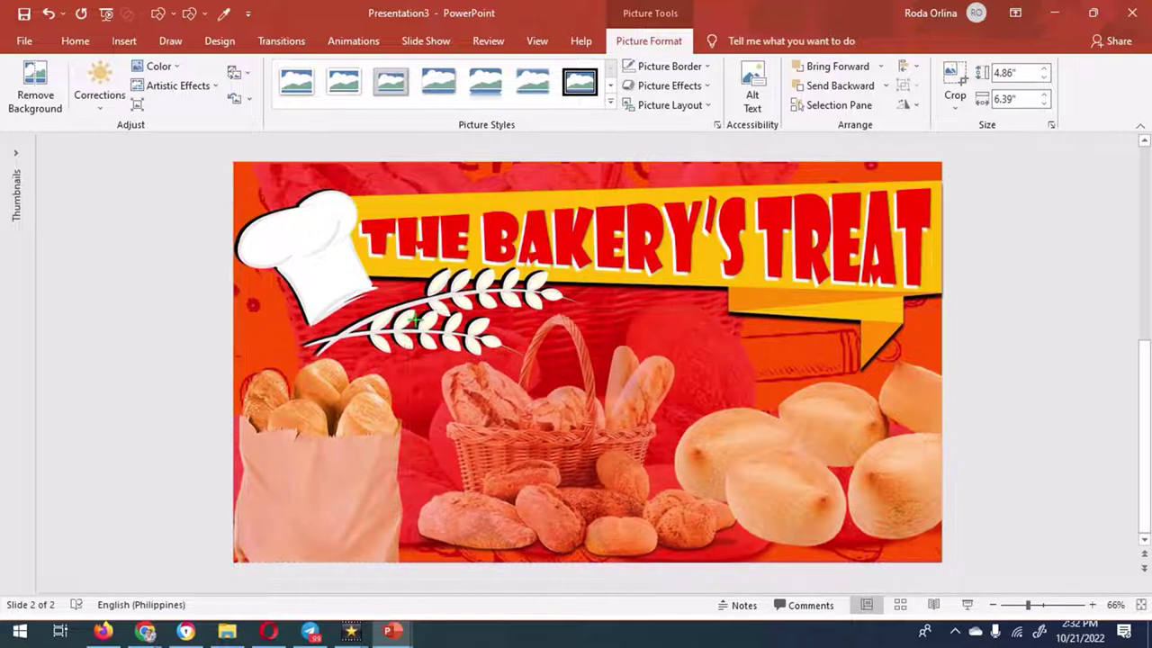
{"action": "left_click_drag", "start_coordinate": [413, 319], "coordinate": [409, 310]}
{"action": "left_click", "coordinate": [347, 459]}
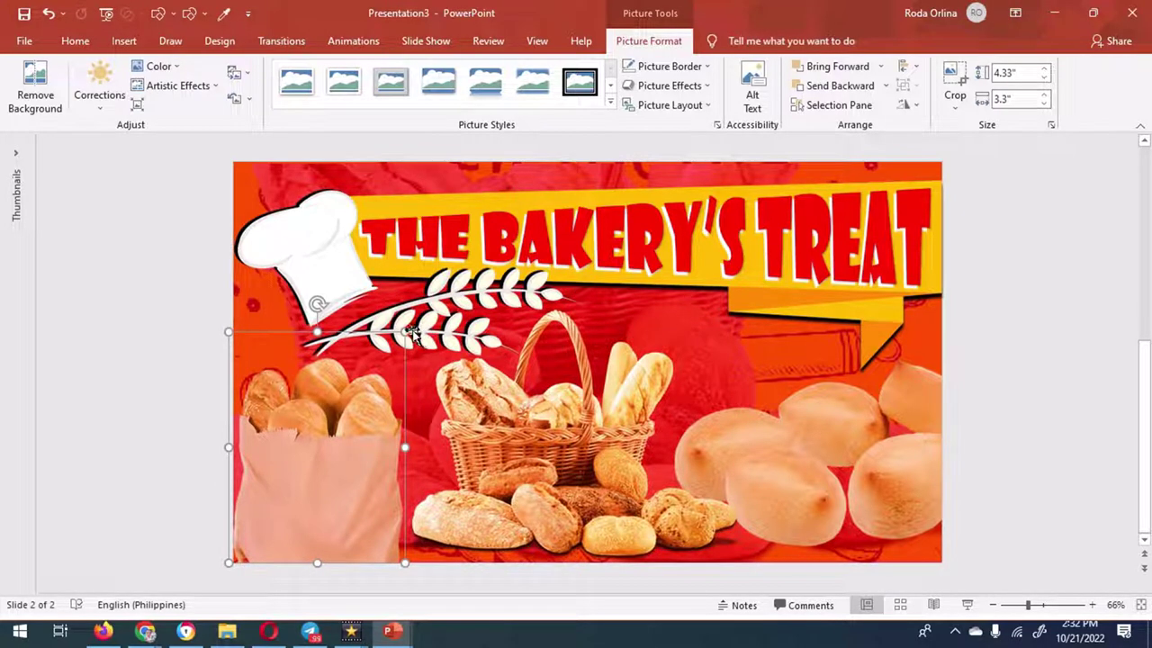
{"action": "left_click_drag", "start_coordinate": [405, 332], "coordinate": [413, 335]}
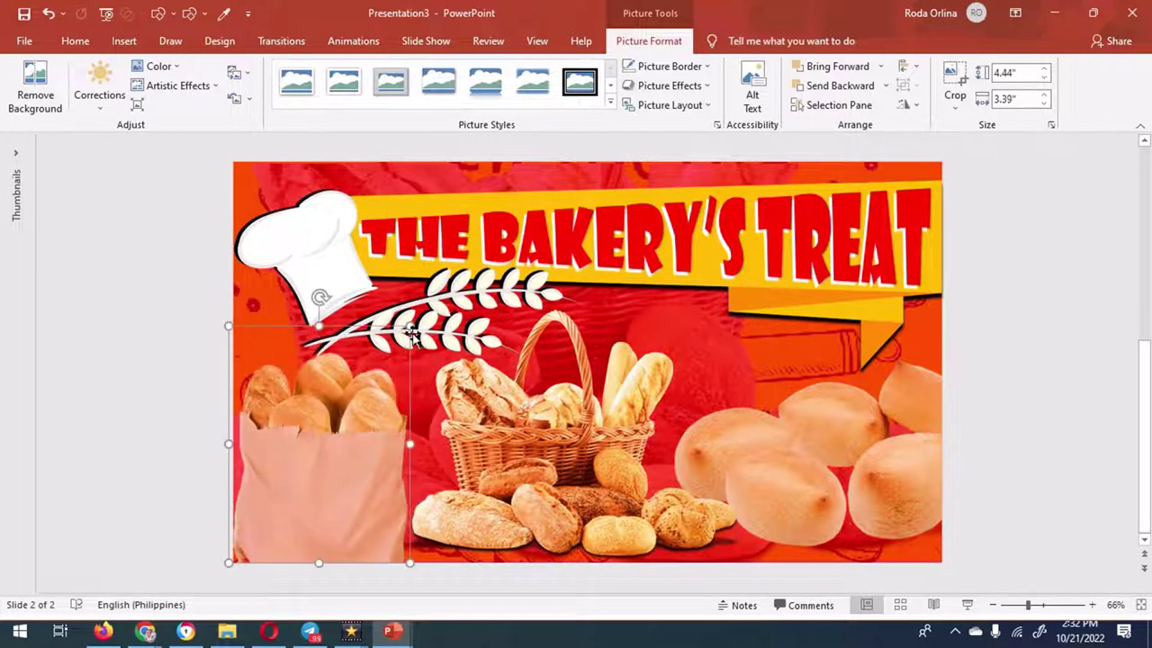
{"action": "left_click", "coordinate": [504, 466]}
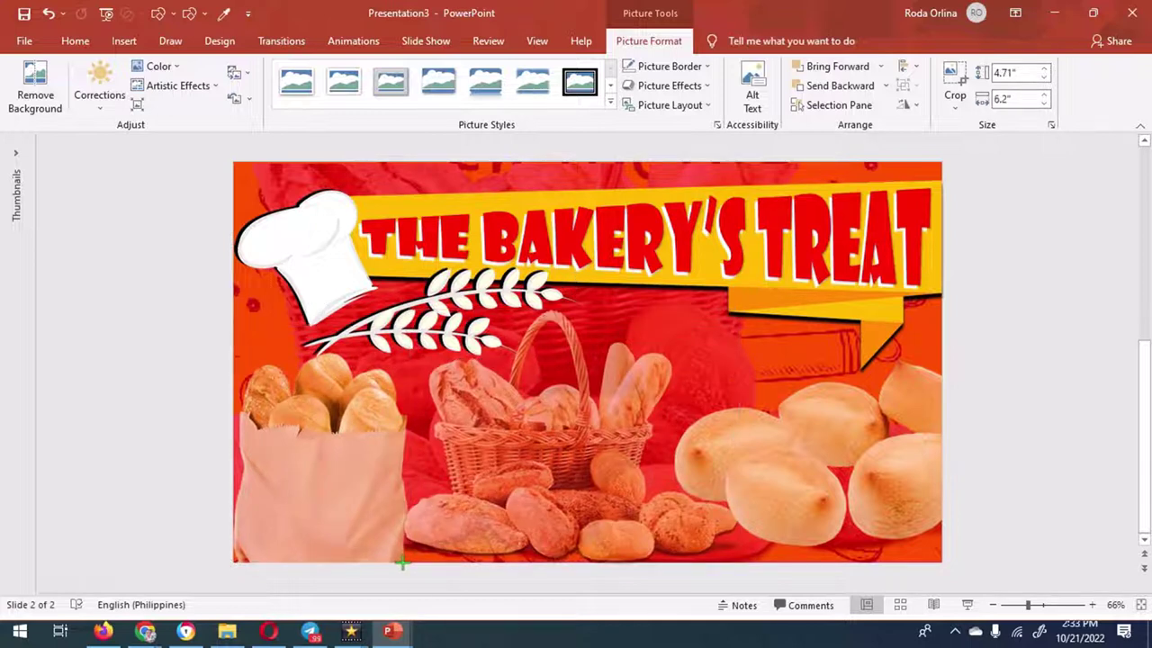
{"action": "left_click_drag", "start_coordinate": [402, 563], "coordinate": [401, 565]}
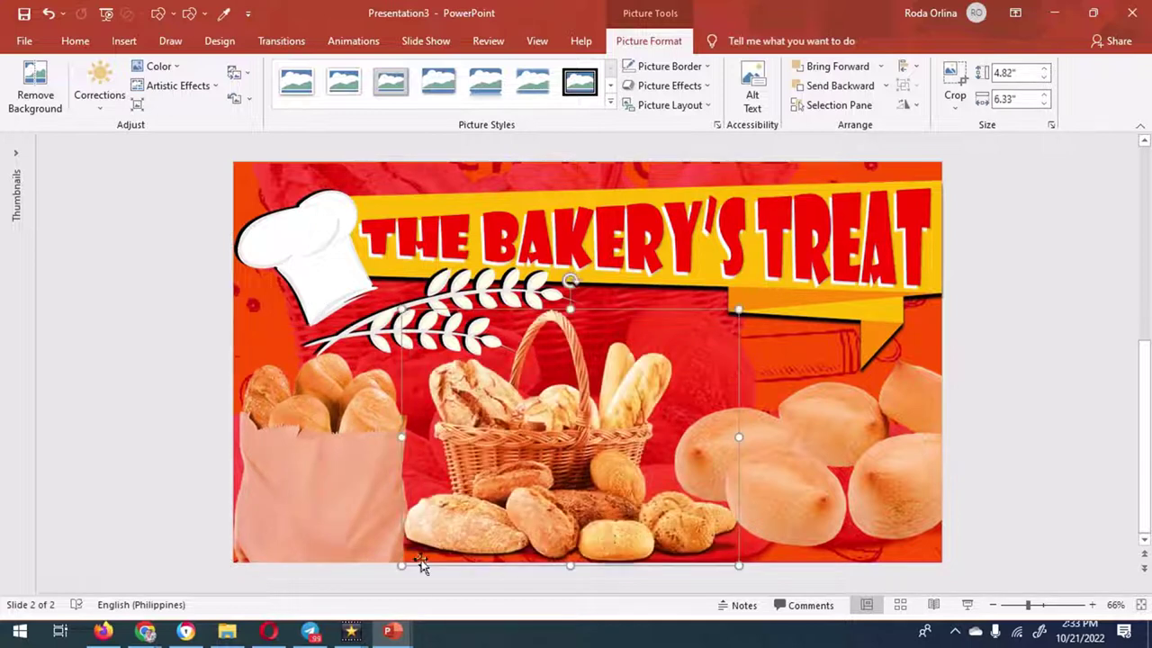
- Insert a plain WordArt text box reading 'FRESH & TASTY'
{"action": "left_click", "coordinate": [848, 478]}
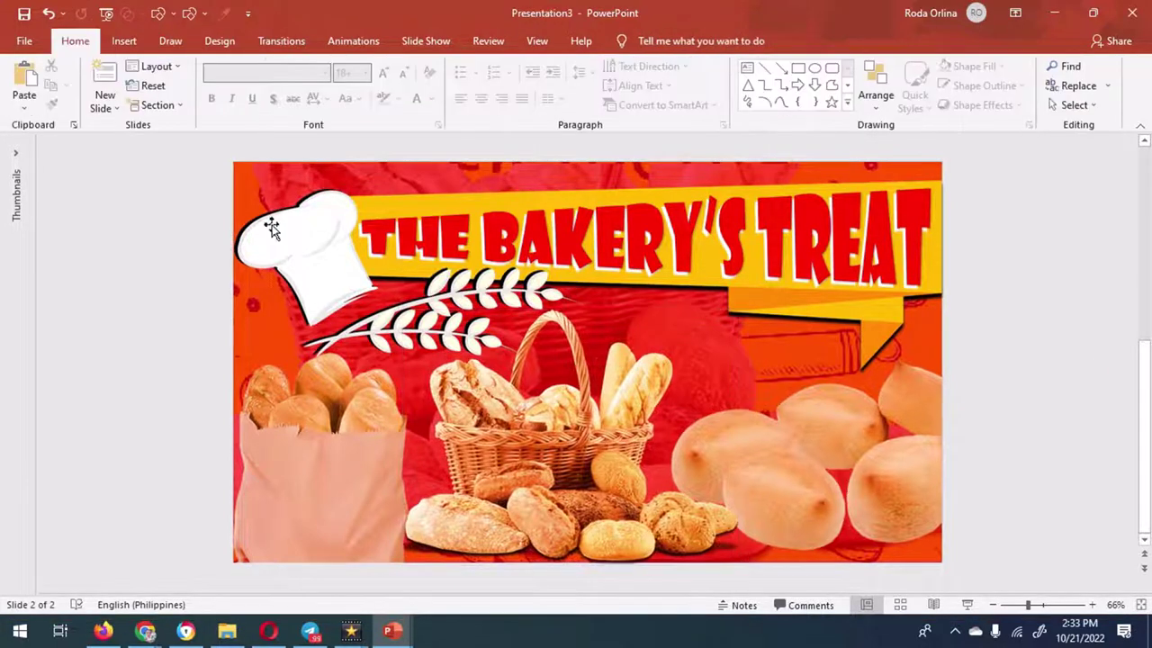
{"action": "left_click", "coordinate": [126, 41]}
{"action": "left_click", "coordinate": [849, 85]}
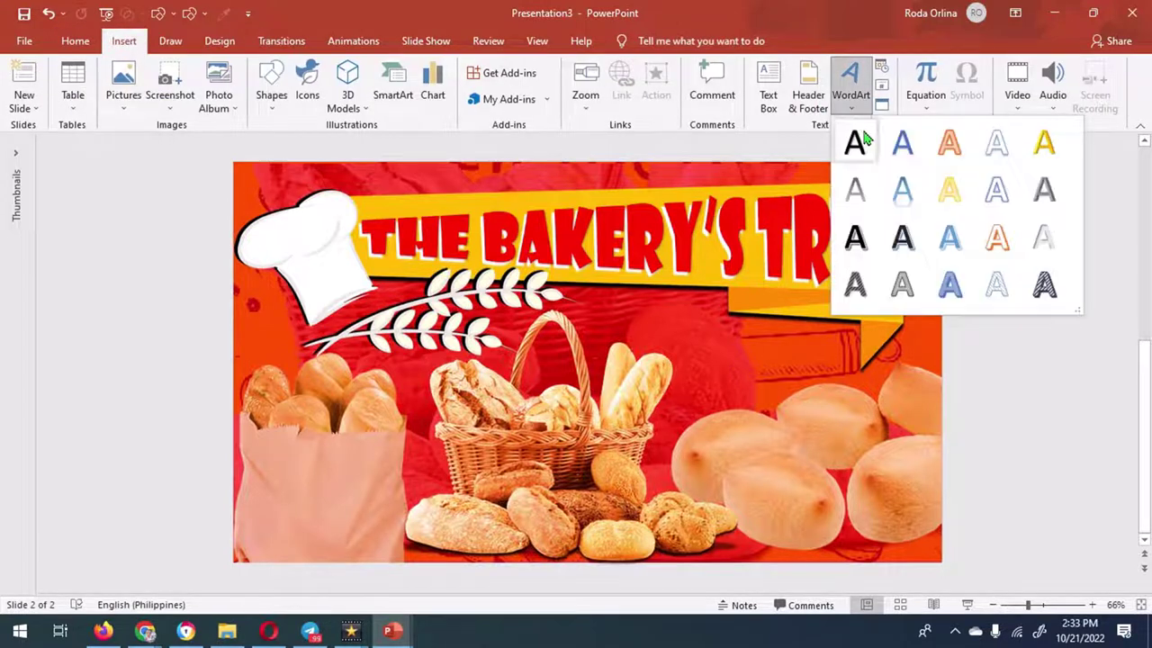
{"action": "left_click", "coordinate": [860, 144]}
{"action": "type", "text": "FRESH & TAS"}
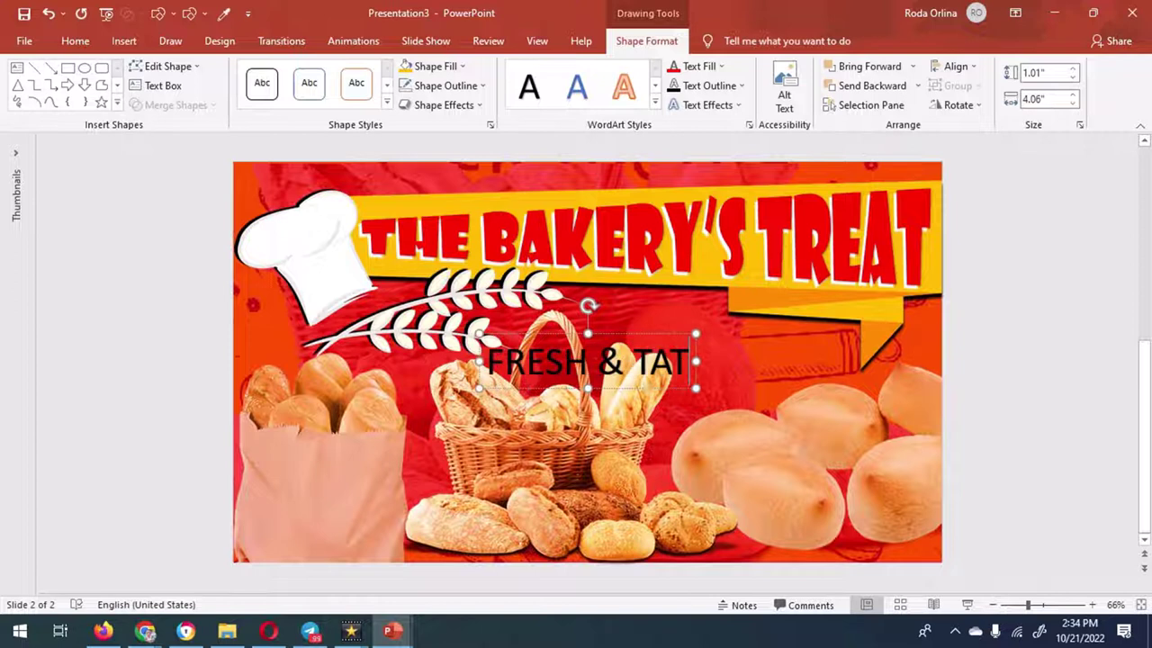
{"action": "type", "text": "TY"}
- Set the tagline's font to Felix Titling and reduce its size
{"action": "left_click", "coordinate": [75, 40]}
{"action": "left_click", "coordinate": [325, 72]}
{"action": "left_click_drag", "start_coordinate": [434, 108], "coordinate": [435, 147]}
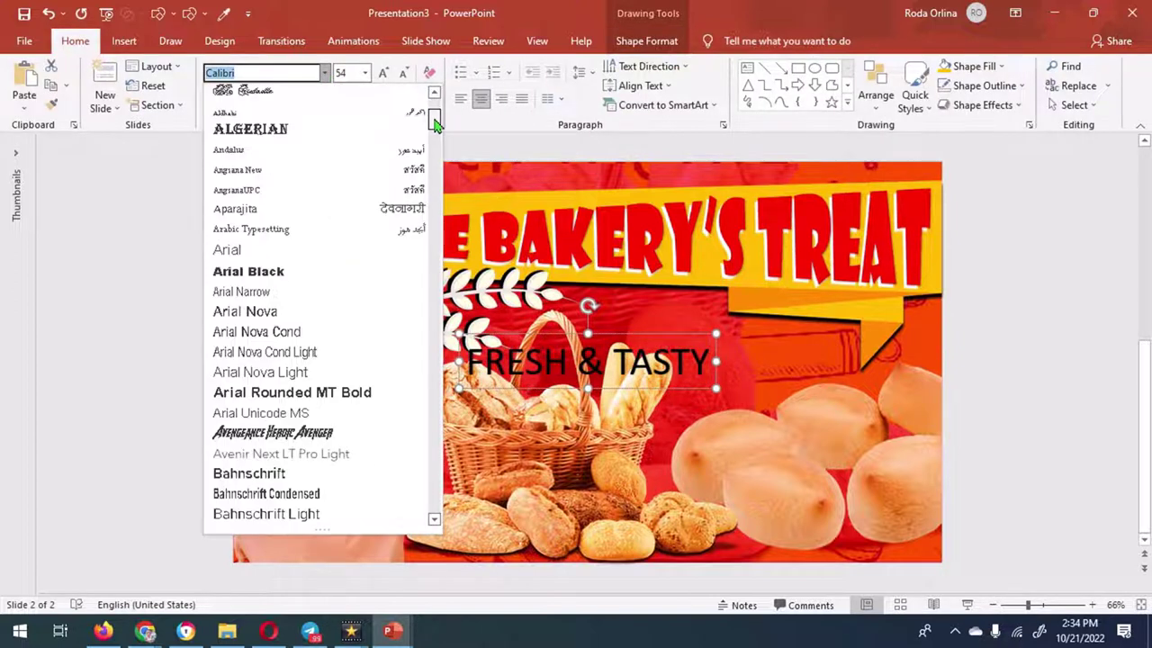
{"action": "scroll", "coordinate": [427, 200], "scroll_direction": "down", "scroll_amount": 10}
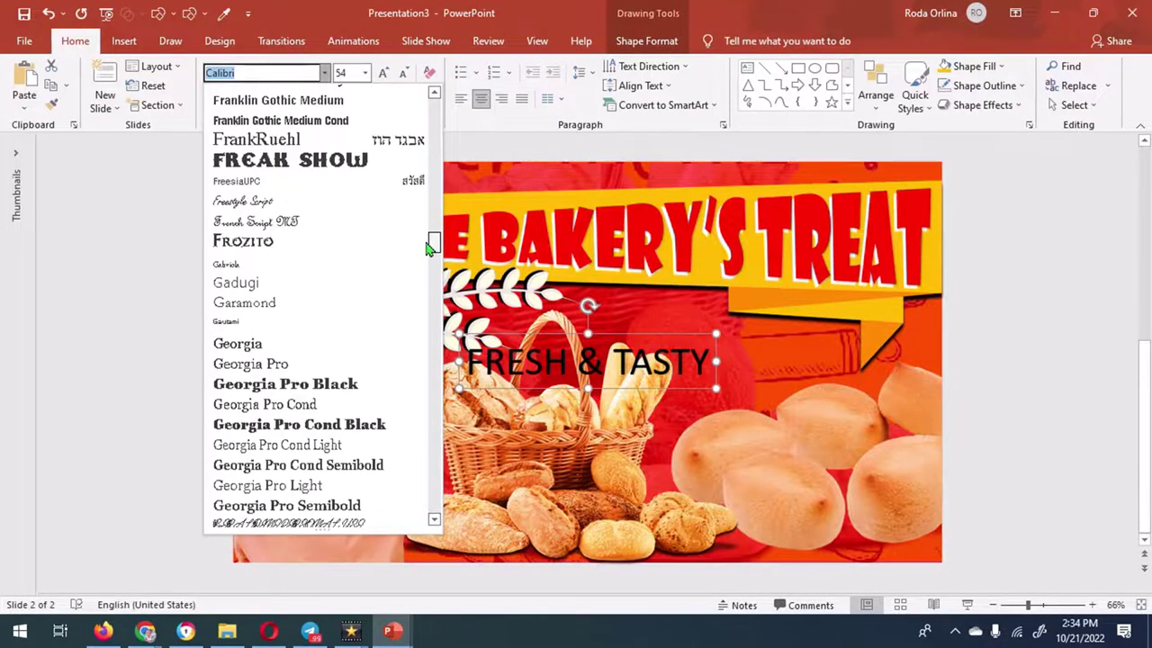
{"action": "left_click_drag", "start_coordinate": [430, 243], "coordinate": [429, 226]}
{"action": "left_click", "coordinate": [297, 299]}
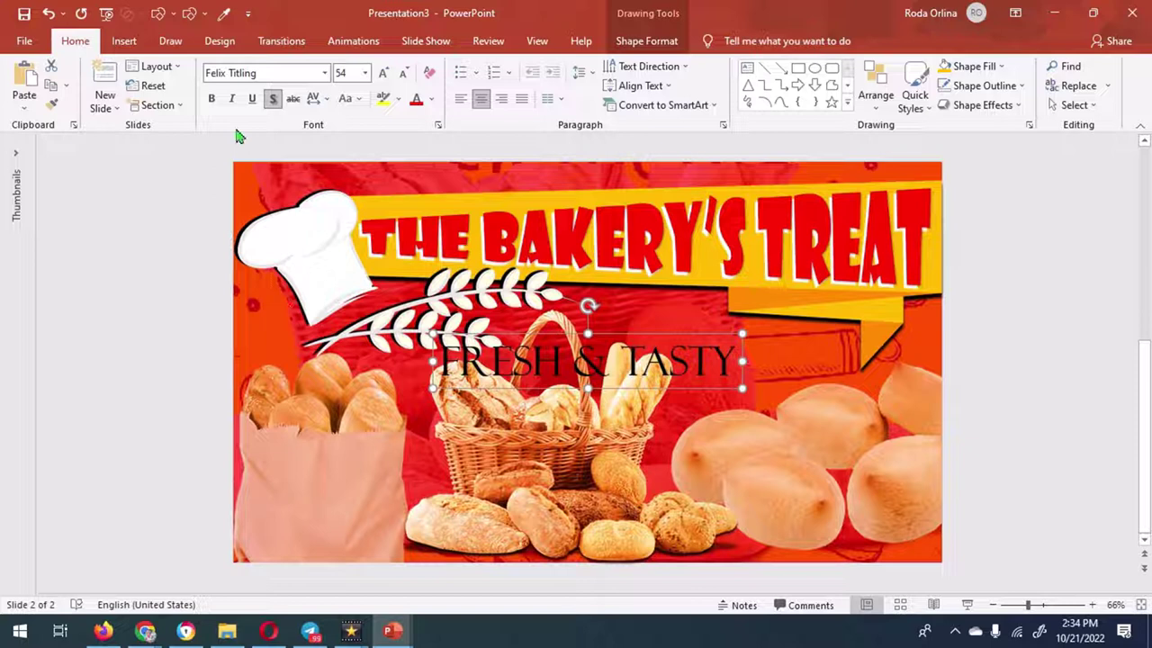
{"action": "left_click", "coordinate": [403, 72]}
{"action": "left_click", "coordinate": [403, 72]}
{"action": "left_click", "coordinate": [403, 72]}
{"action": "left_click", "coordinate": [403, 72]}
{"action": "left_click", "coordinate": [403, 72]}
- Move the tagline onto the yellow ribbon just beneath TREAT
{"action": "left_click_drag", "start_coordinate": [612, 342], "coordinate": [835, 295]}
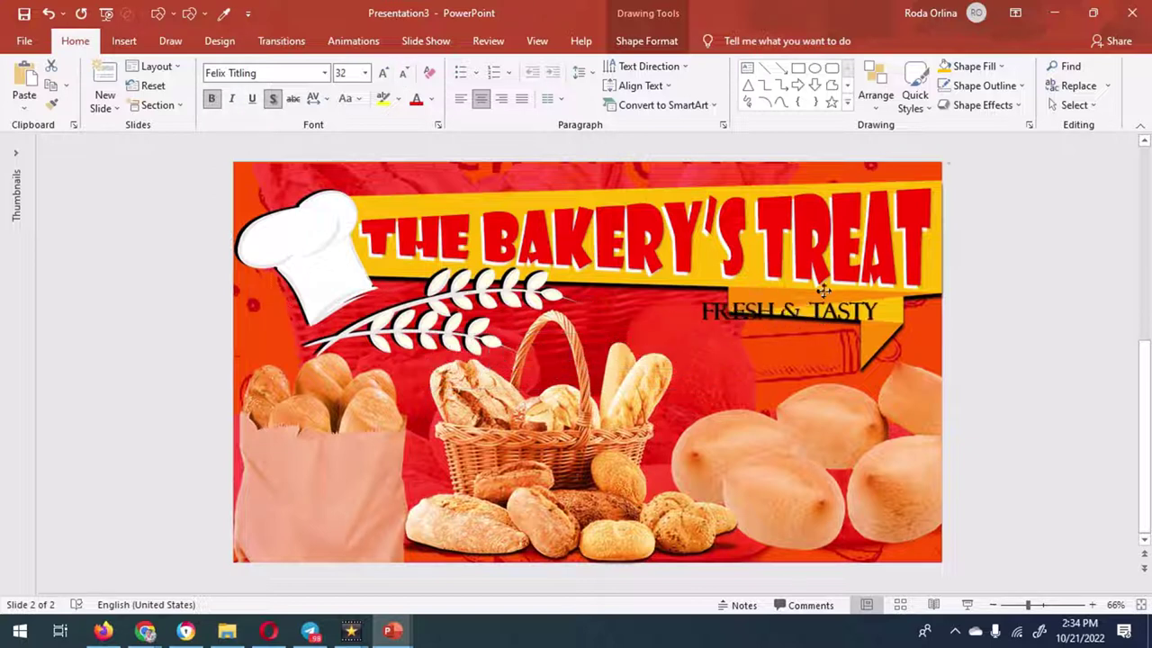
{"action": "left_click", "coordinate": [403, 72]}
{"action": "left_click", "coordinate": [812, 256]}
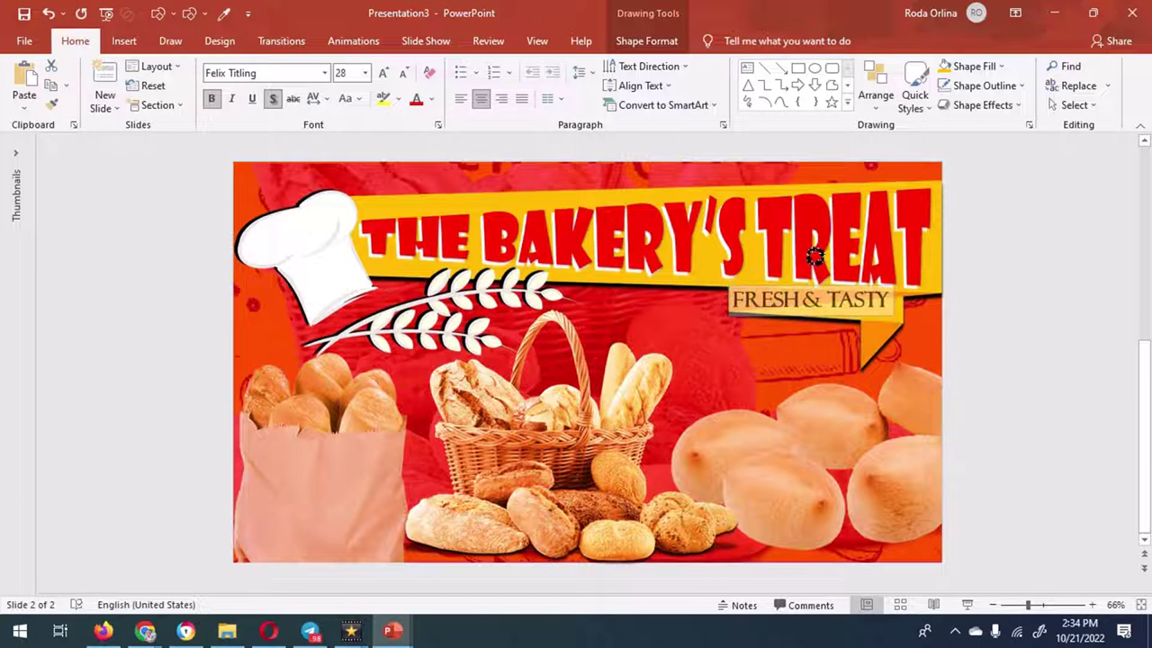
{"action": "left_click_drag", "start_coordinate": [813, 257], "coordinate": [813, 260]}
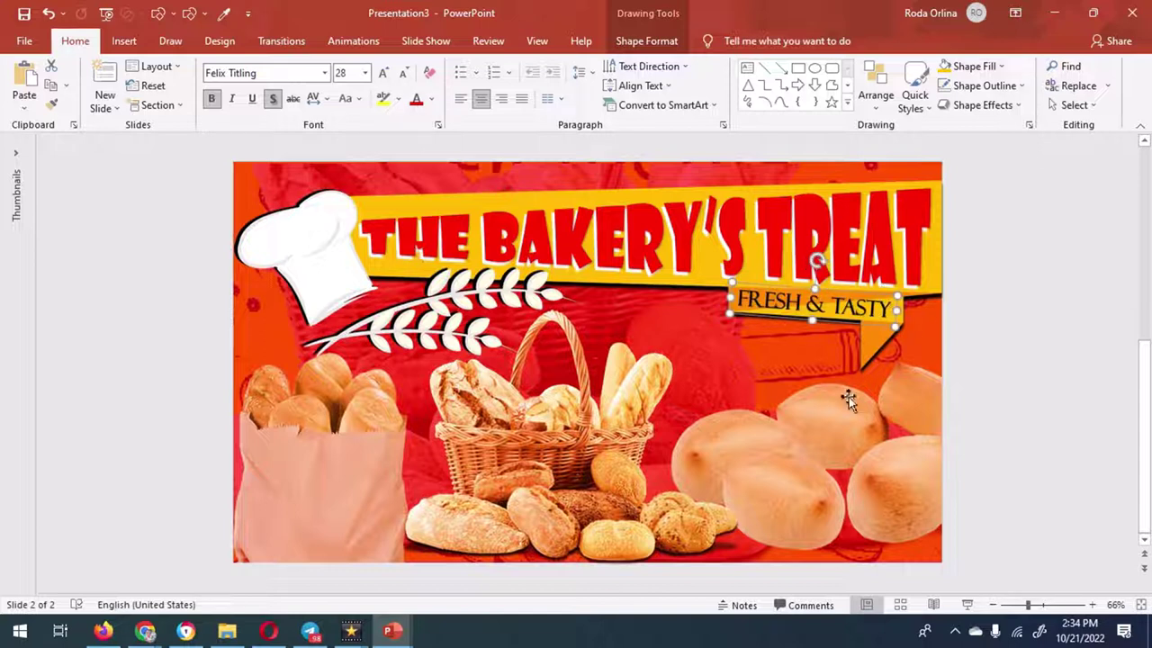
- Set the tagline's font size to 31 and deselect it
{"action": "left_click", "coordinate": [315, 98]}
{"action": "left_click", "coordinate": [347, 73]}
{"action": "type", "text": "30"}
{"action": "key", "text": "Return"}
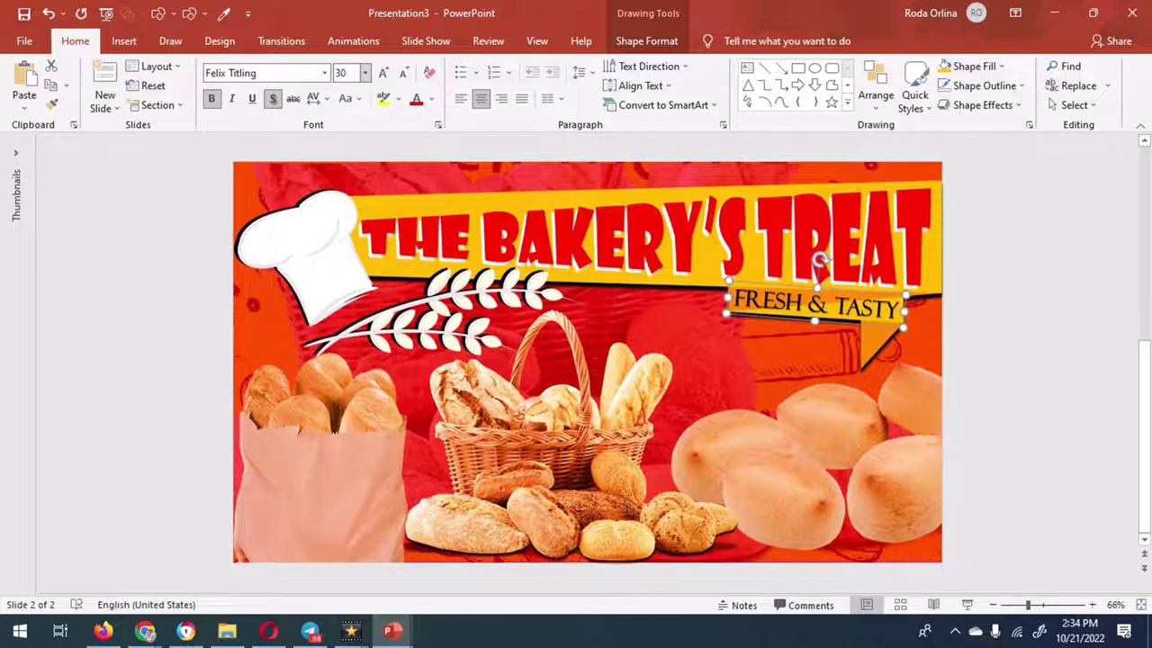
{"action": "left_click", "coordinate": [347, 73]}
{"action": "type", "text": "32"}
{"action": "key", "text": "Return"}
{"action": "left_click", "coordinate": [346, 73]}
{"action": "type", "text": "31"}
{"action": "key", "text": "Return"}
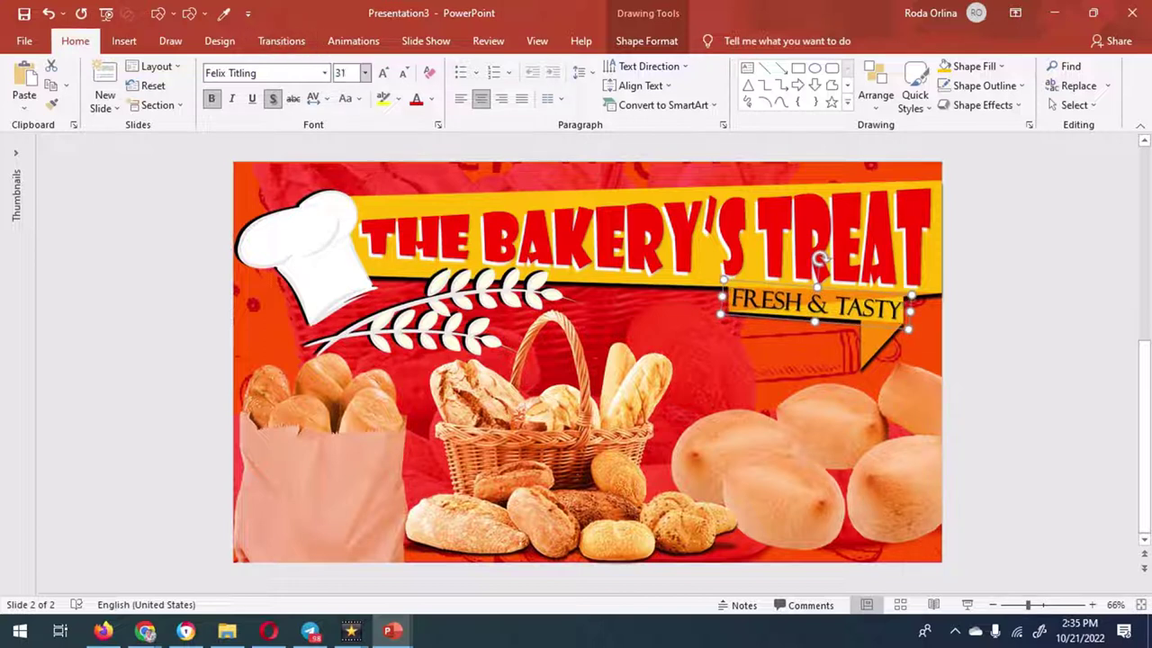
{"action": "key", "text": "Escape"}
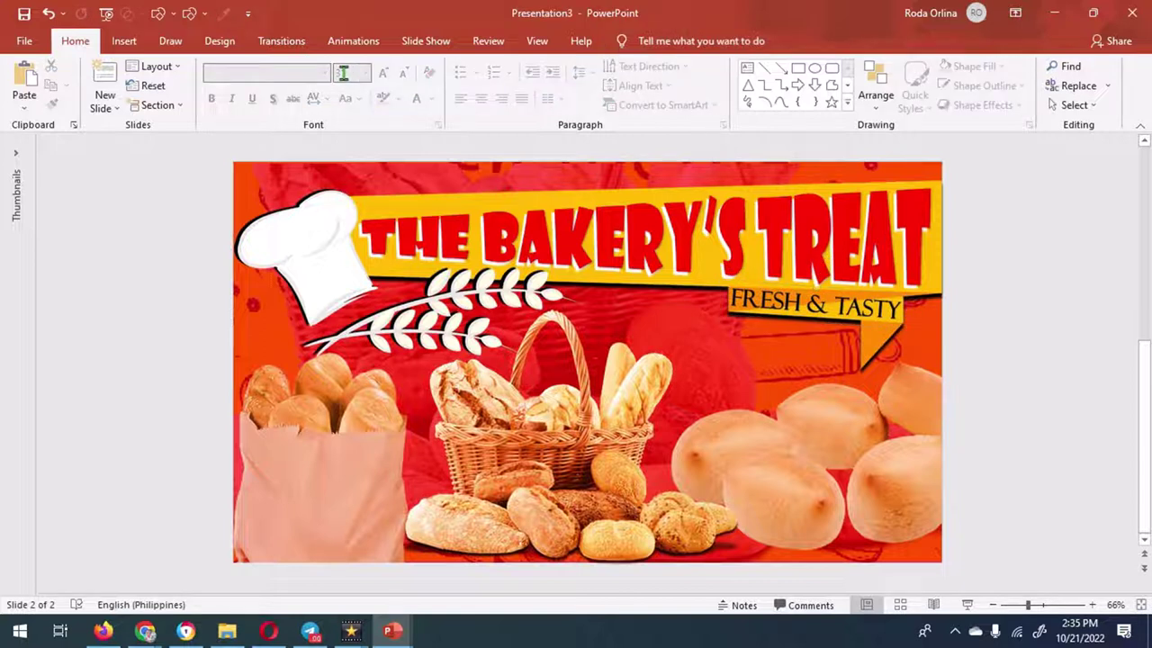
- Export only the current slide as PNG image Presentation3.png in the MUDIRA folder
{"action": "left_click", "coordinate": [22, 43]}
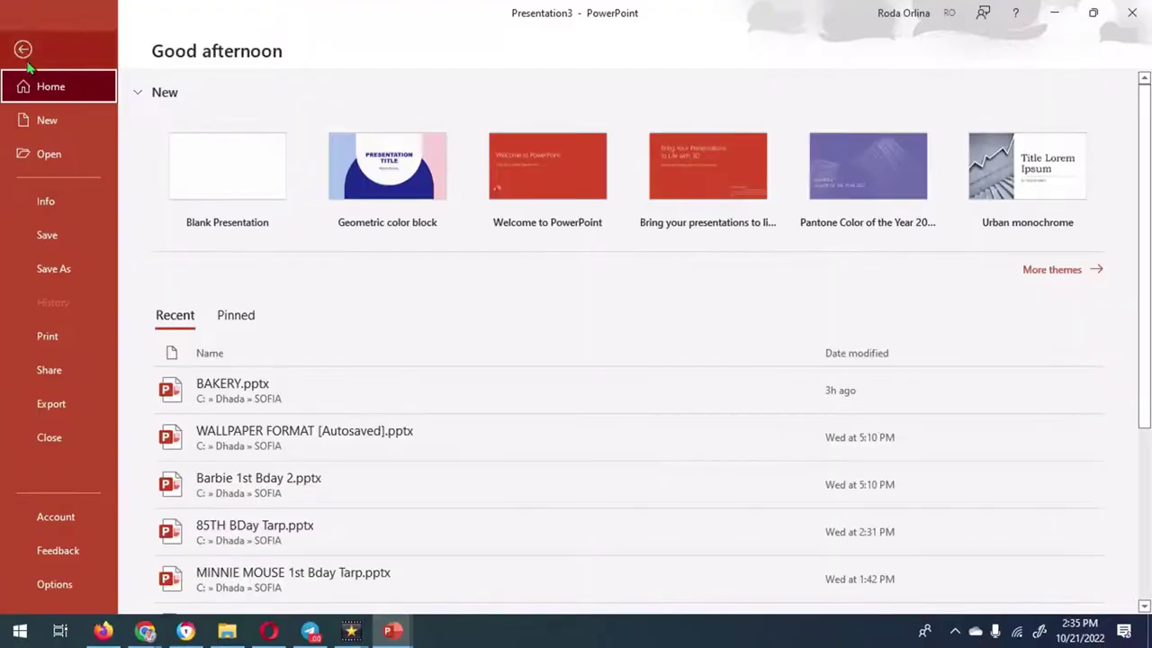
{"action": "left_click", "coordinate": [59, 410]}
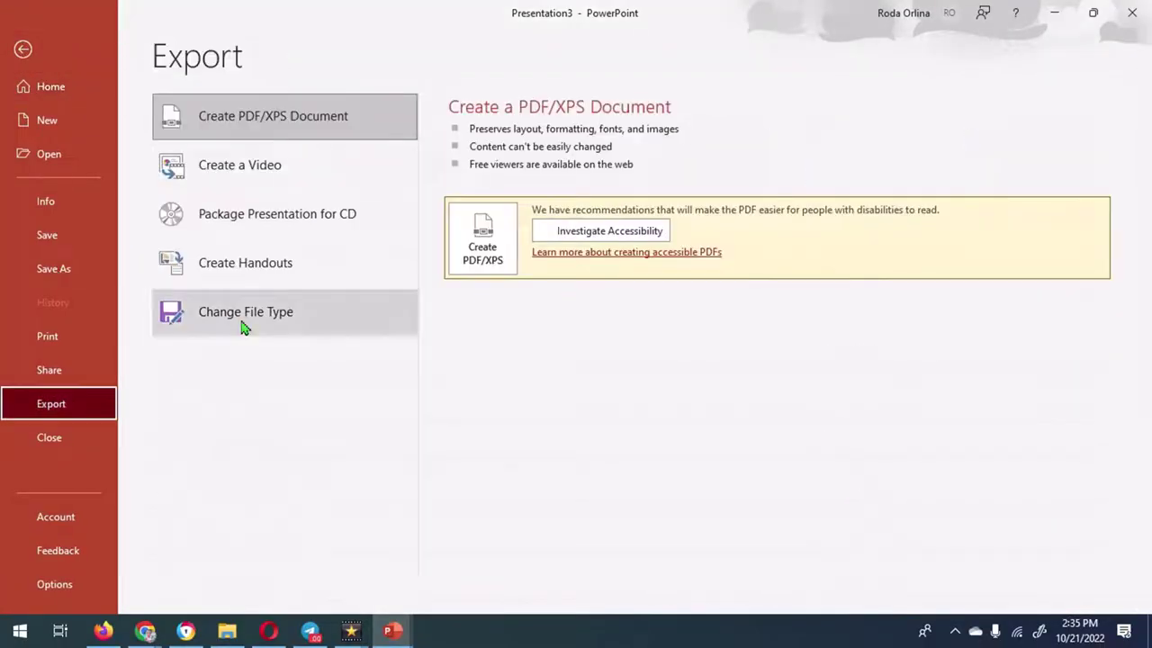
{"action": "left_click", "coordinate": [243, 324]}
{"action": "left_click", "coordinate": [539, 335]}
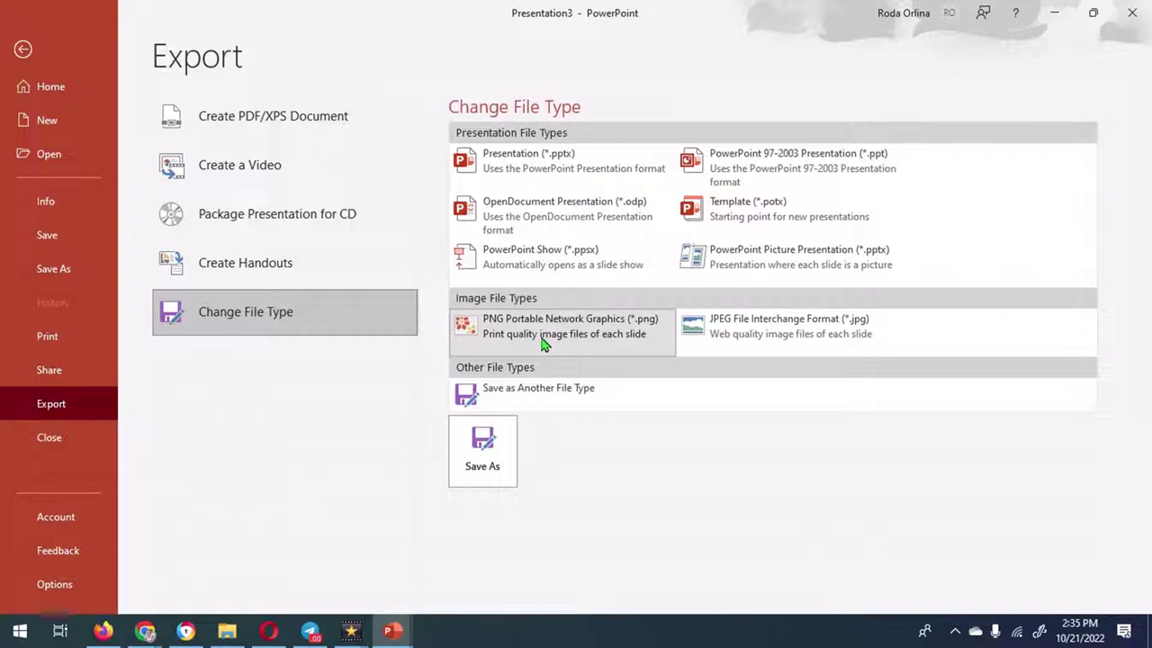
{"action": "left_click", "coordinate": [483, 466]}
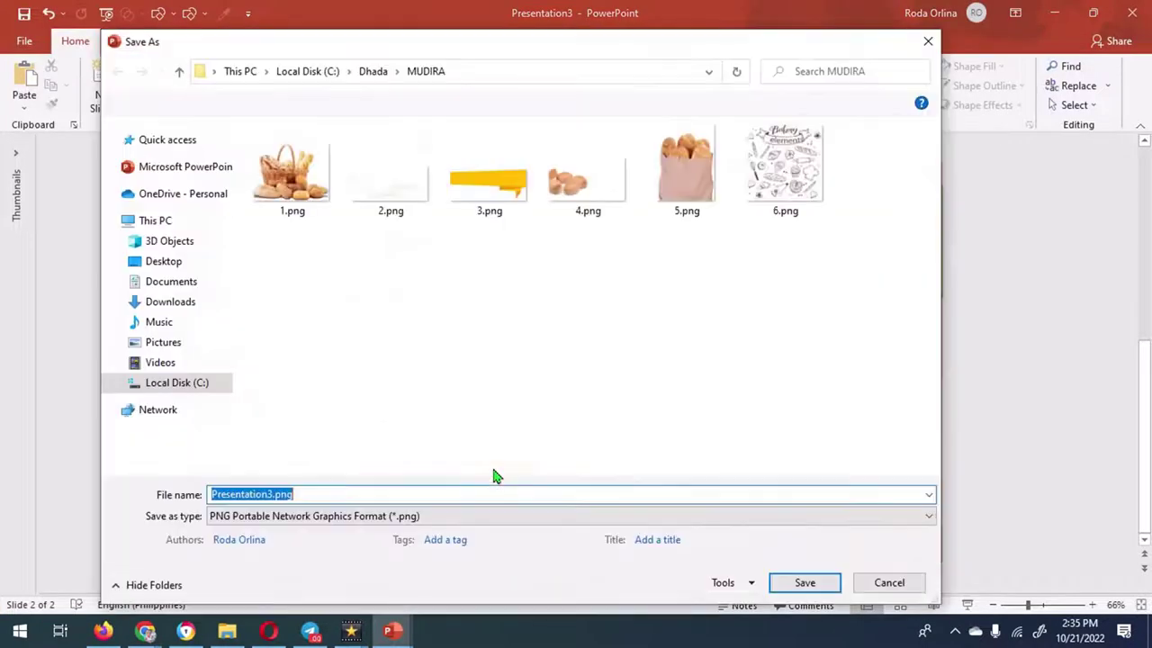
{"action": "left_click", "coordinate": [801, 583]}
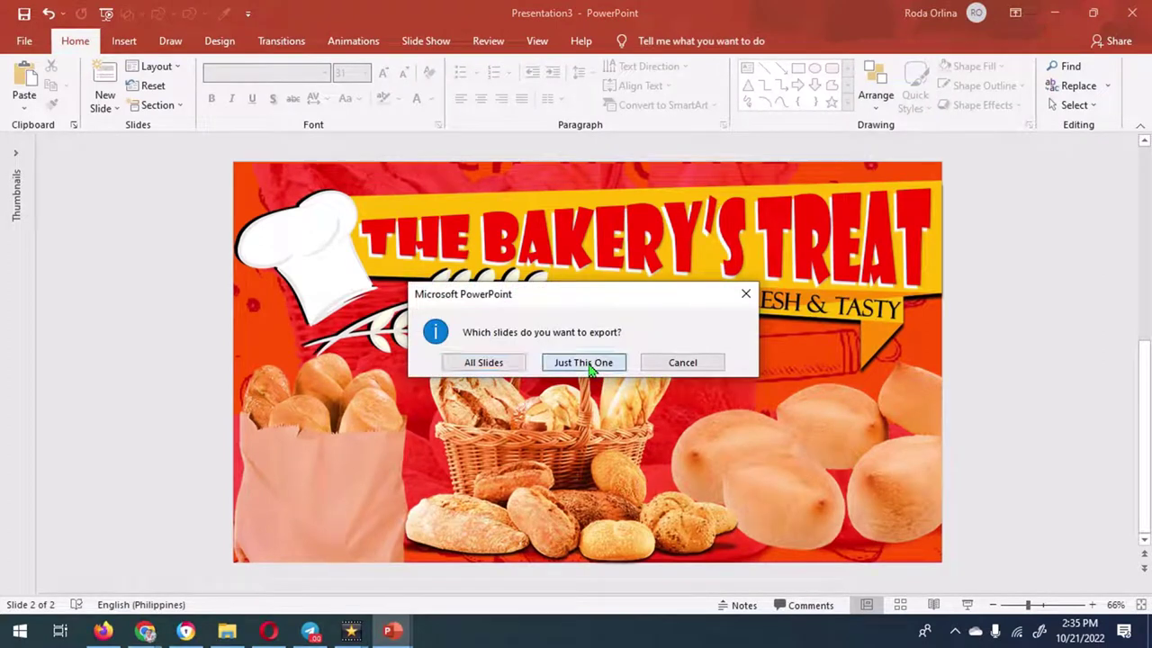
{"action": "left_click", "coordinate": [586, 363]}
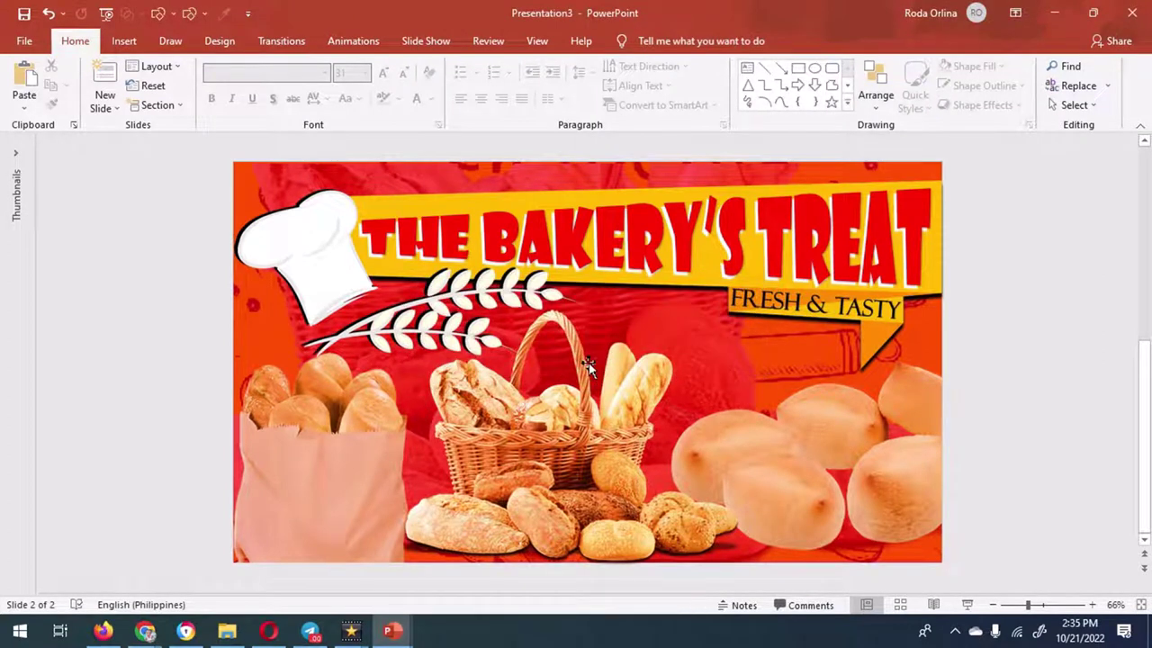
- Check in File Explorer that Presentation3.png was saved, then close it
{"action": "left_click", "coordinate": [216, 639]}
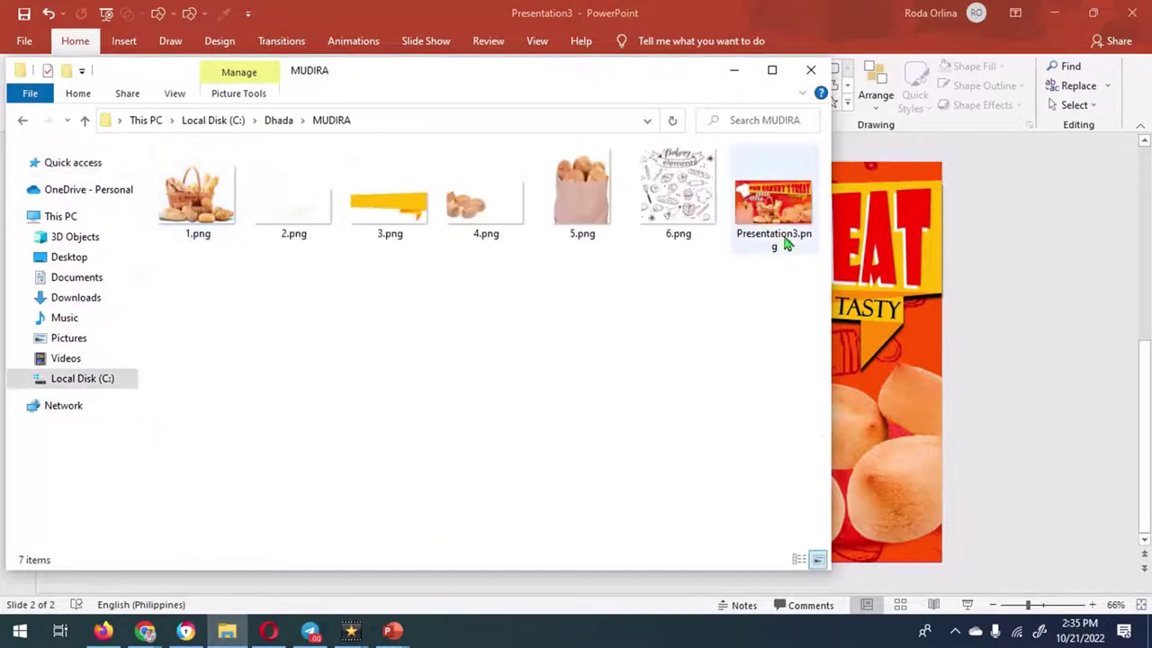
{"action": "left_click", "coordinate": [771, 212]}
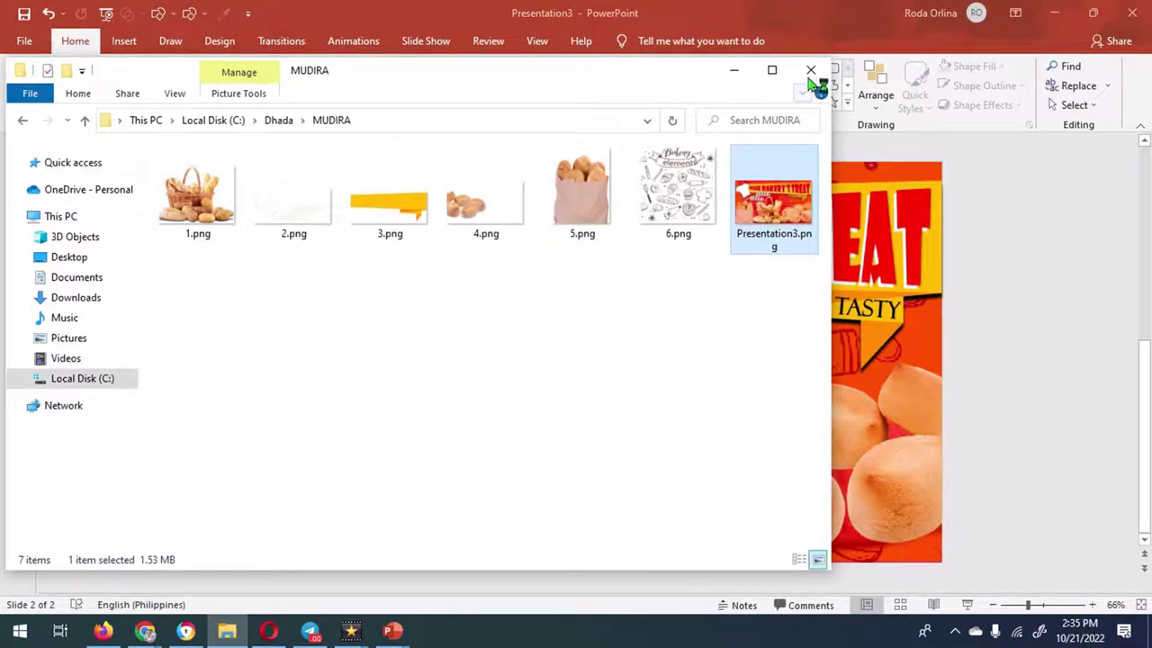
{"action": "left_click", "coordinate": [811, 70]}
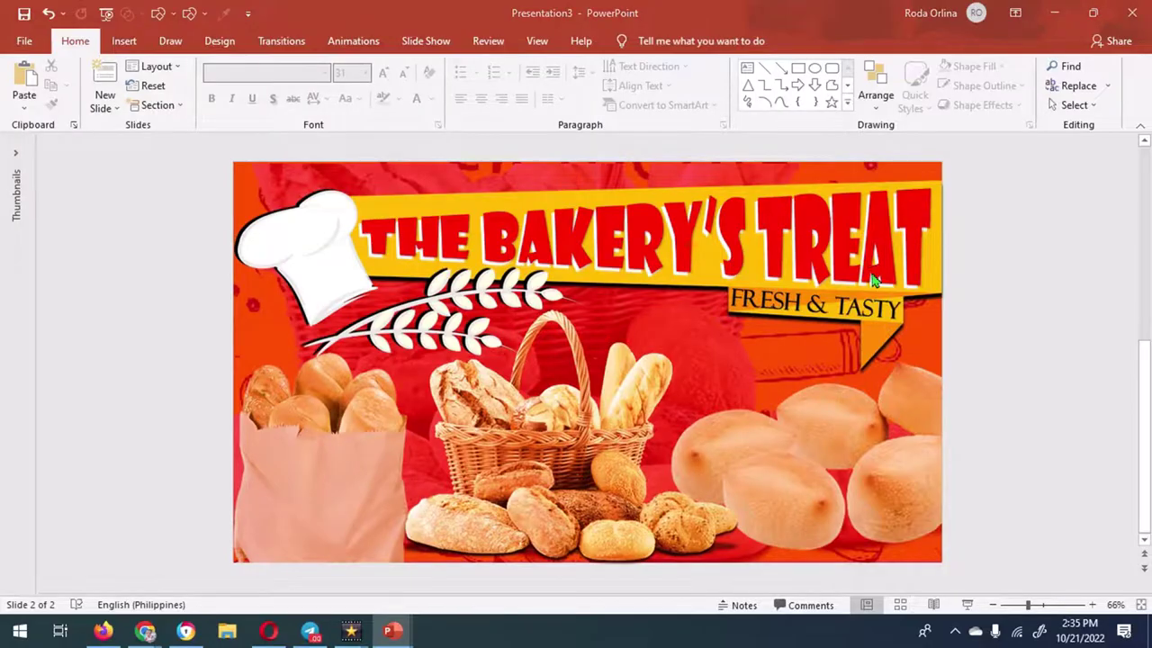